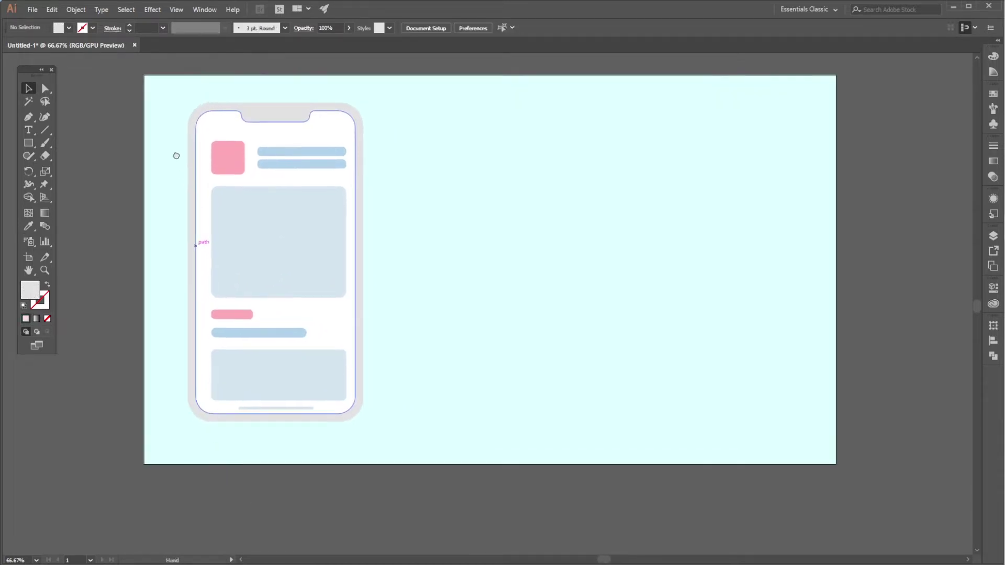
- Duplicate the phone's outer frame to the right and apply a 3D Extrude & Bevel with preview on
drag(292, 119, 631, 223)
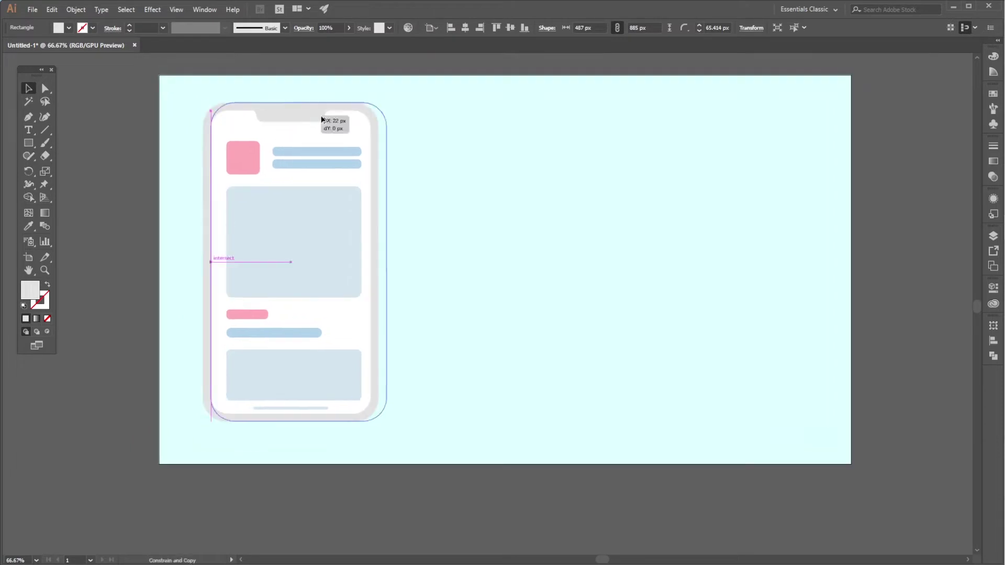
click(152, 10)
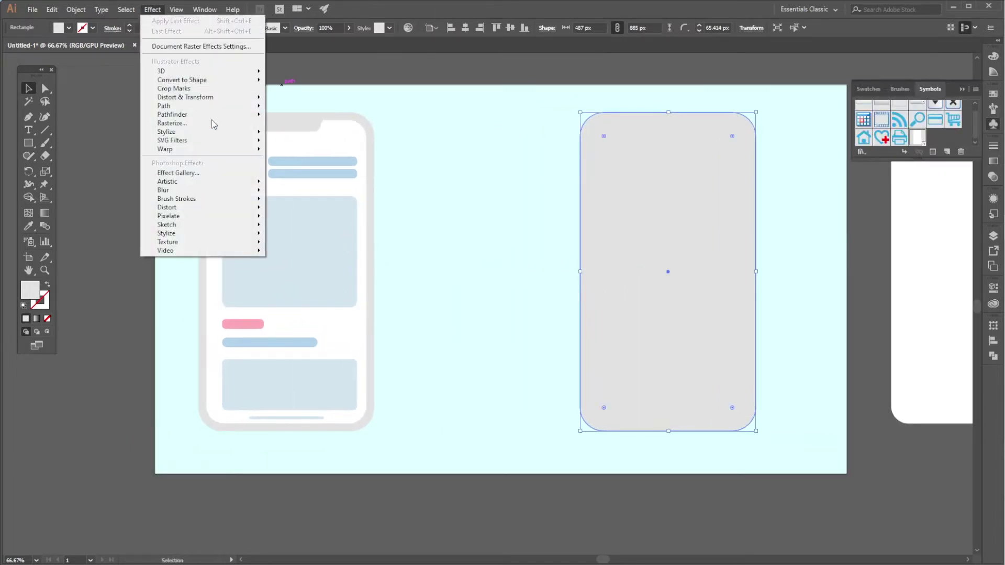
click(293, 68)
click(783, 169)
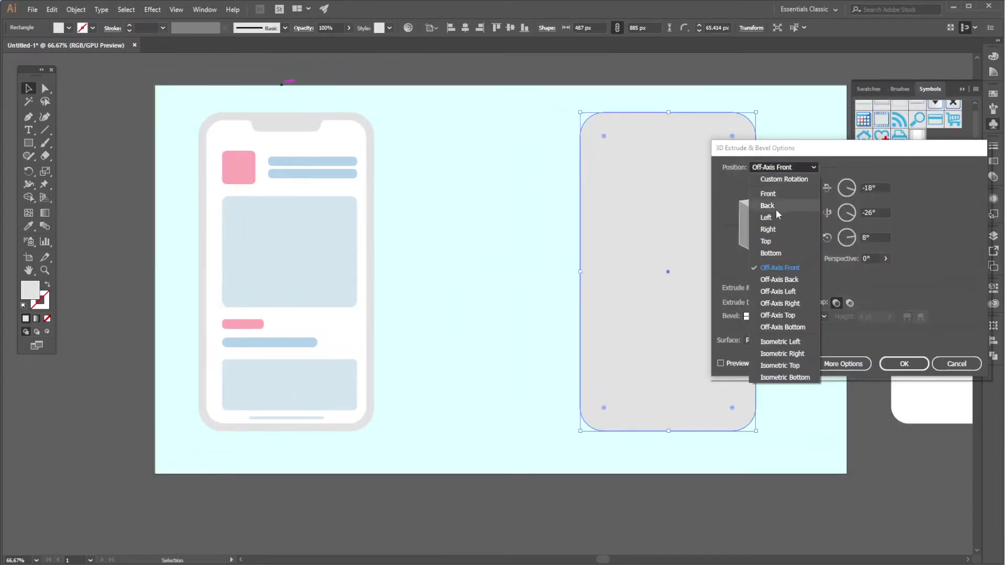
click(764, 214)
click(720, 363)
- Try the Back and Off-Axis position presets, then drag the cube to a custom tilt
click(787, 168)
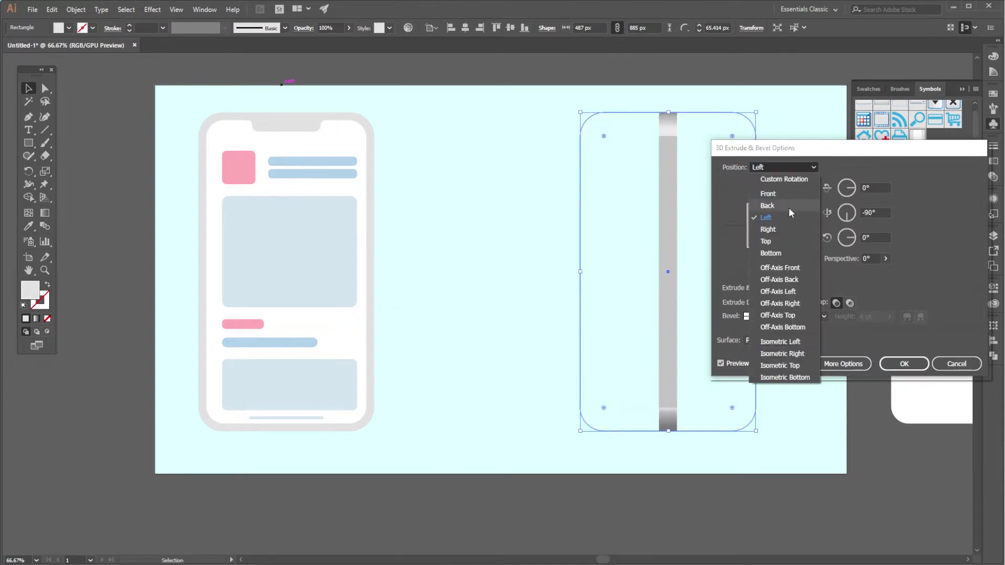
click(789, 206)
click(793, 168)
click(779, 268)
click(784, 167)
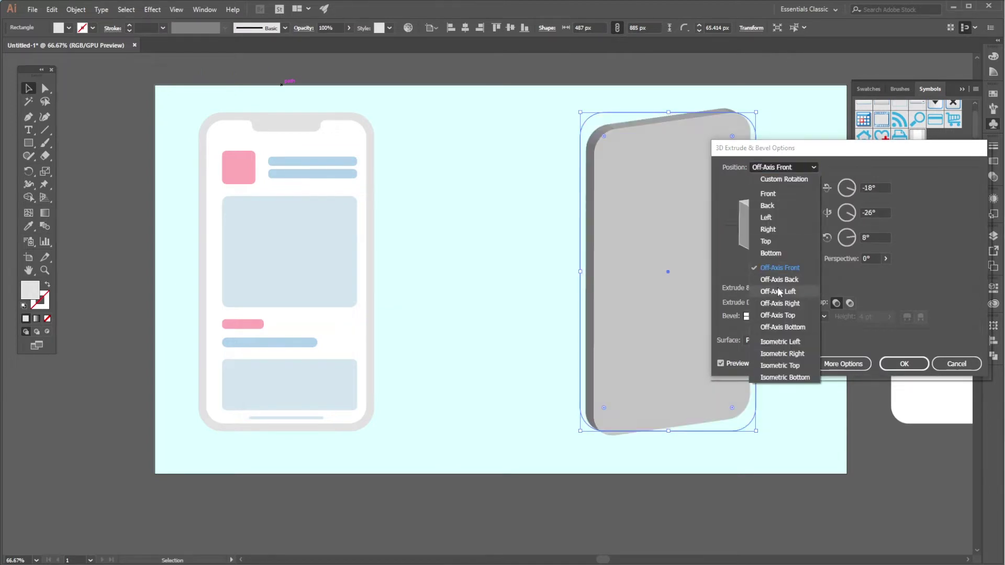
click(780, 279)
click(784, 167)
click(779, 292)
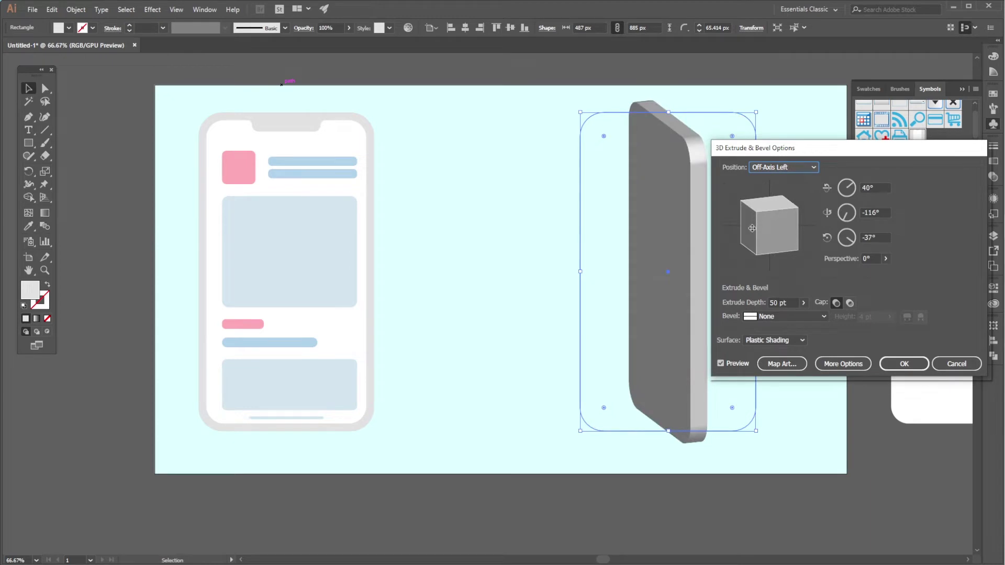
mouse_move(769, 230)
mouse_down()
mouse_move(767, 209)
mouse_move(767, 225)
mouse_up()
- Reduce the extrude depth and switch the edge bevel from Classic to Rounded
click(804, 303)
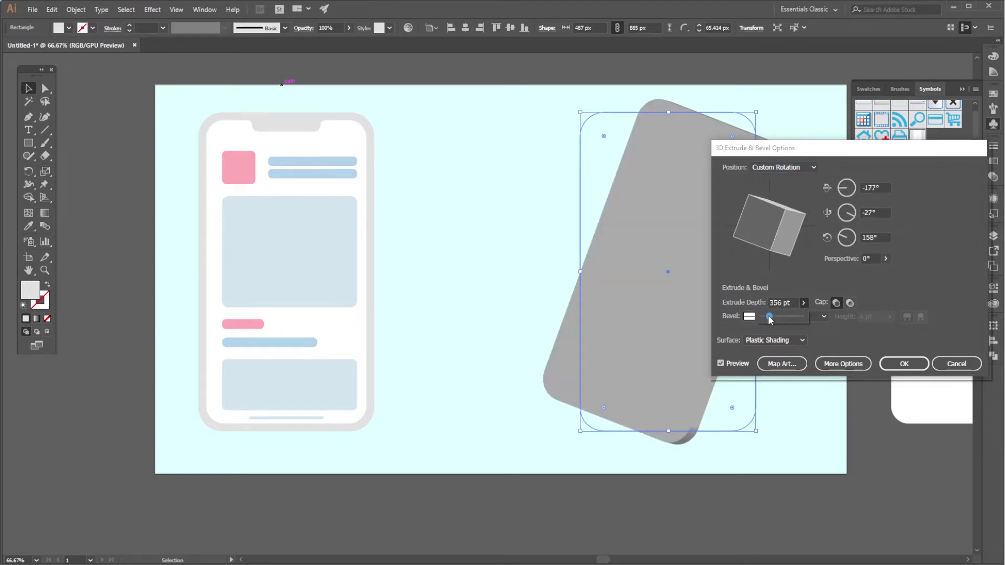
drag(769, 320, 764, 320)
click(777, 304)
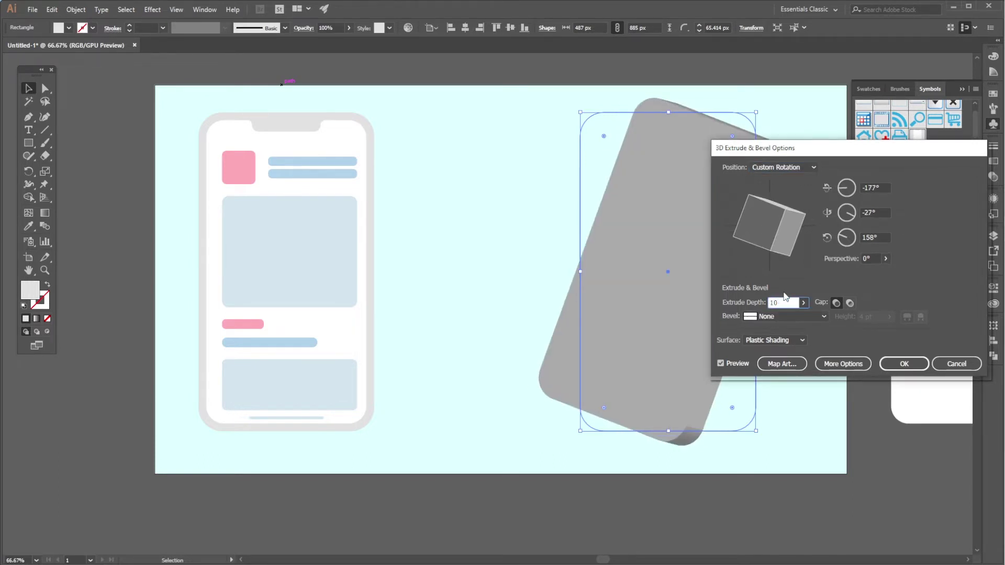
text(30)
click(817, 317)
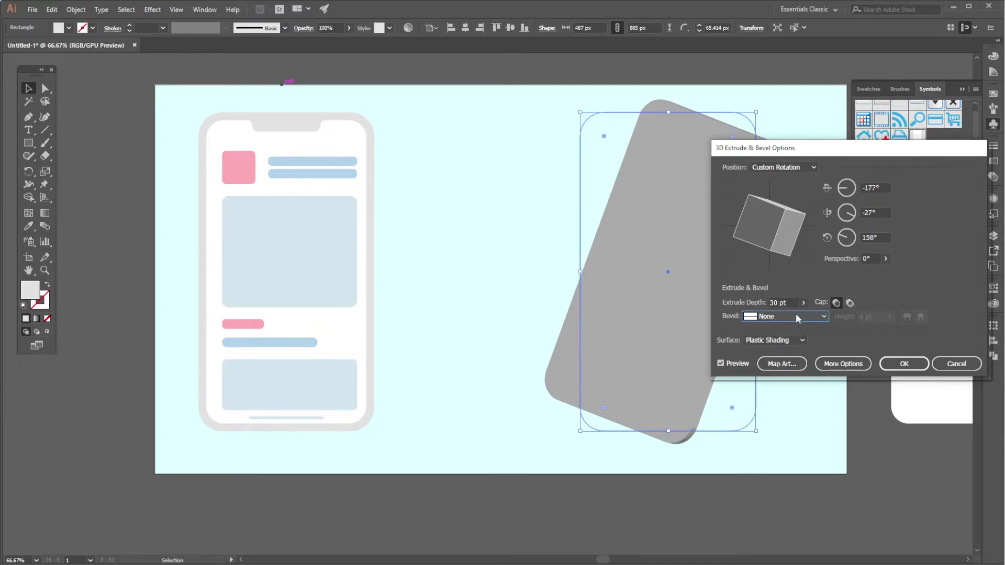
click(795, 316)
click(774, 335)
click(785, 316)
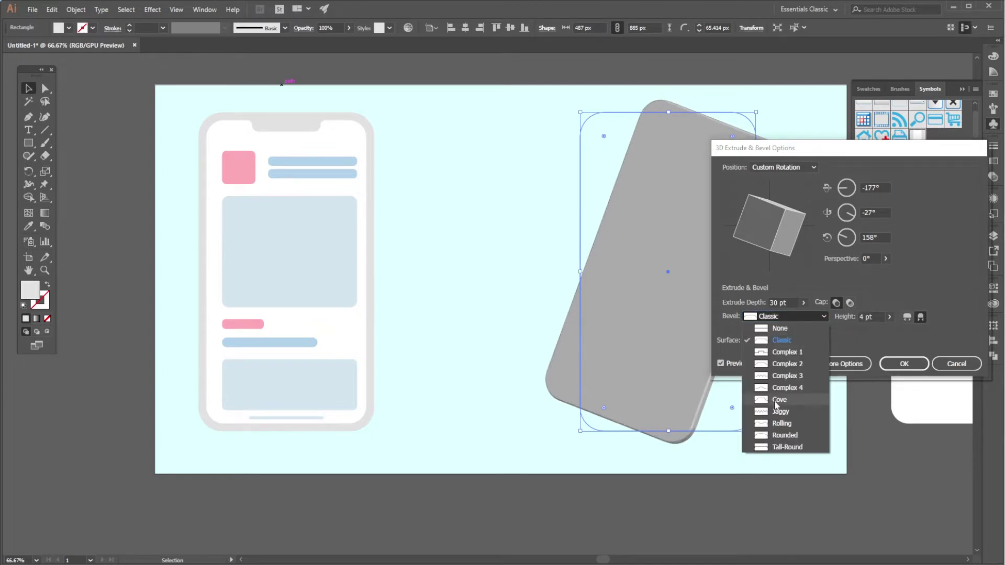
click(781, 435)
- Set the extrude depth to 46 pt and raise the Rounded bevel height to 20 pt
drag(853, 156, 901, 163)
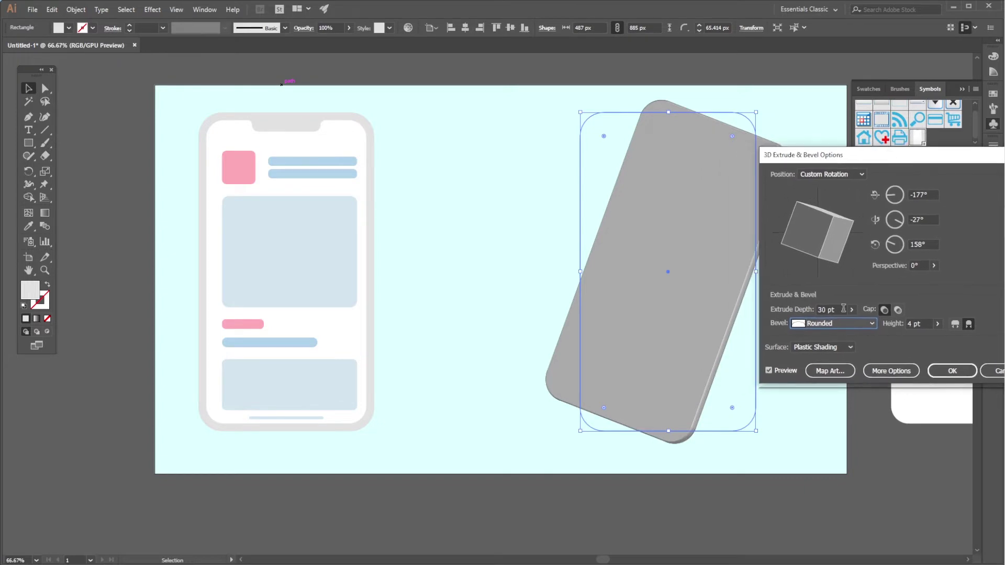
drag(851, 309, 843, 308)
scroll(843, 308, down, 2)
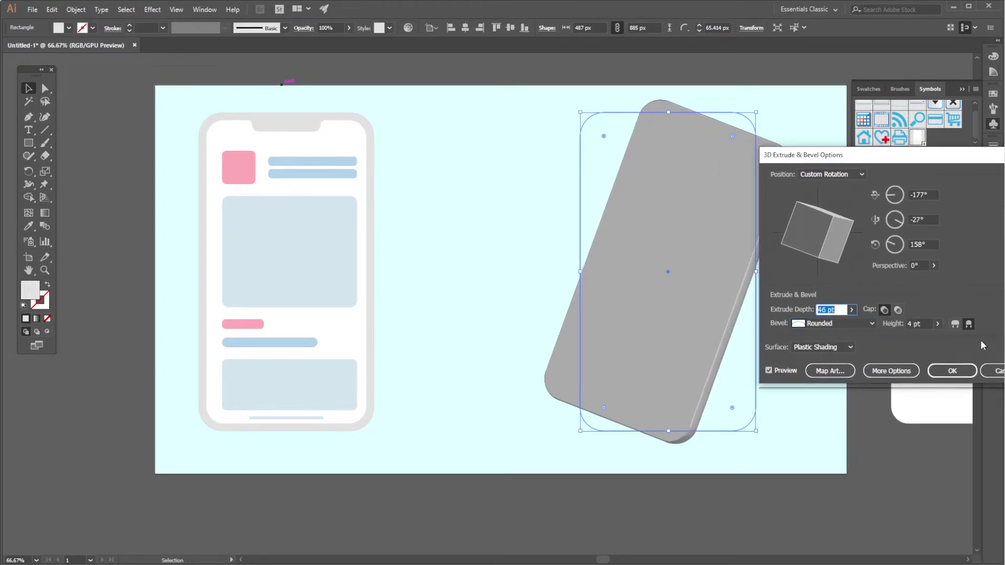
click(937, 324)
drag(906, 340, 908, 340)
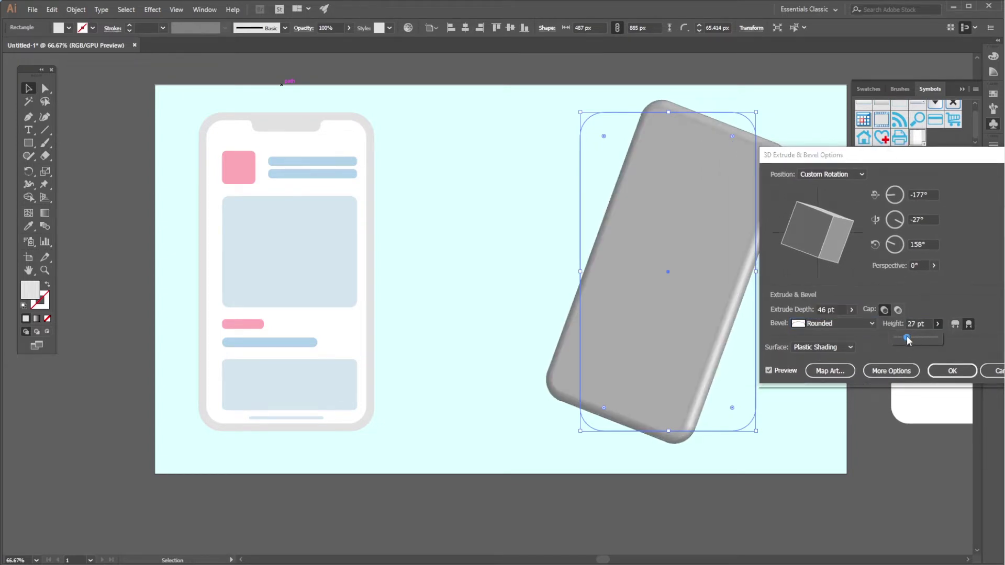
- Rotate the phone slab to about -10°, -16°, 178° so it stands nearly upright
double_click(915, 196)
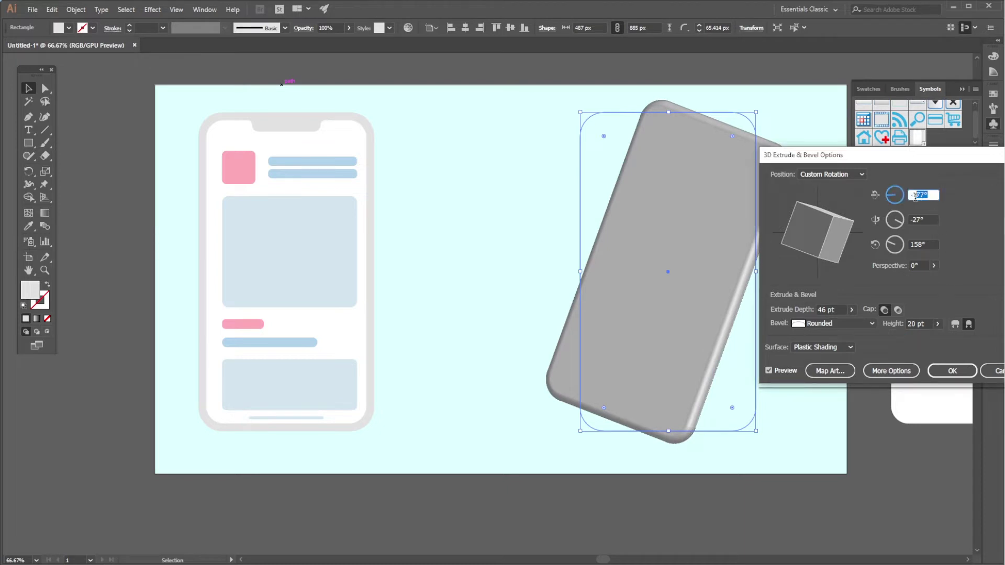
text(-170)
key(Tab)
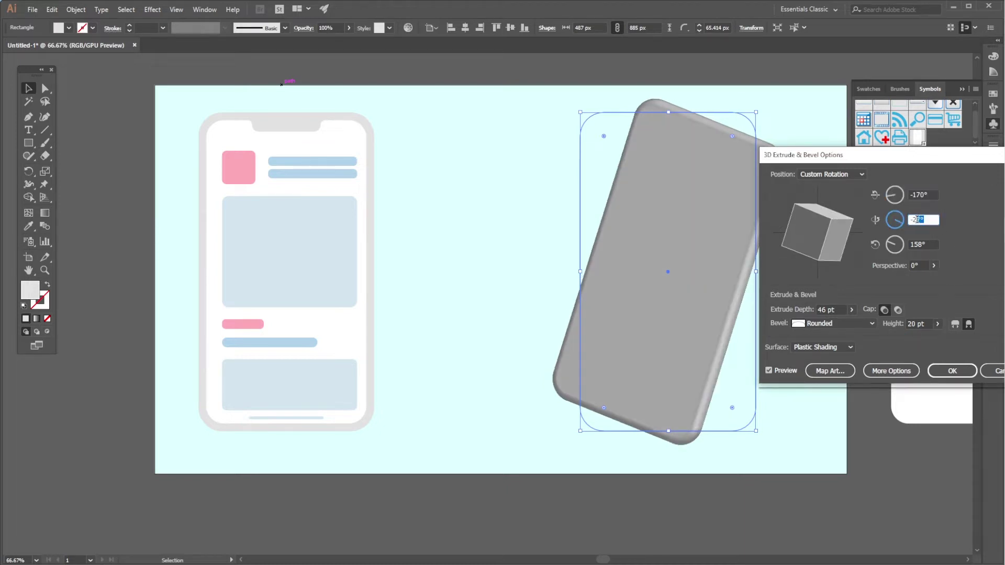
text(-20)
key(Tab)
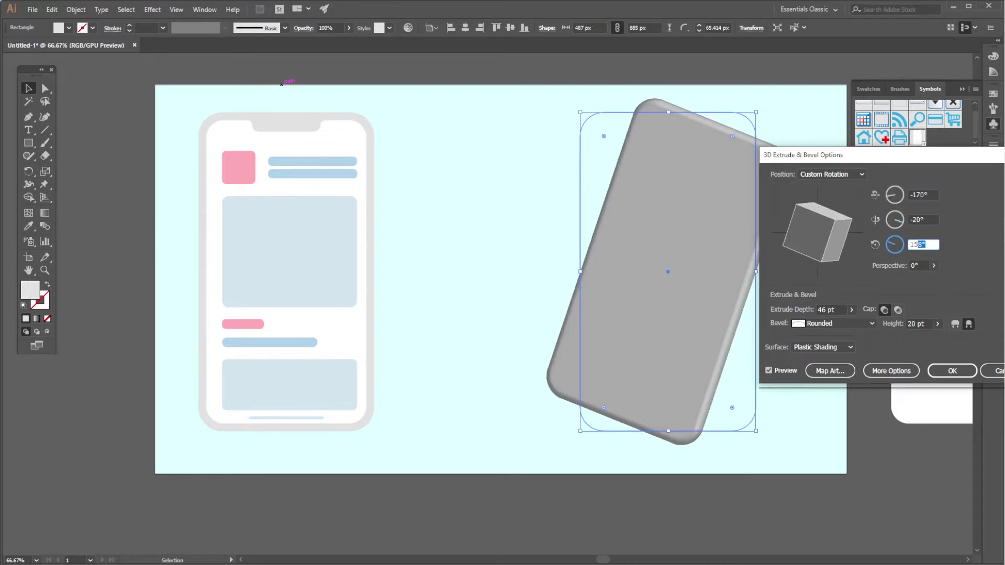
text(150)
double_click(925, 195)
text(-150)
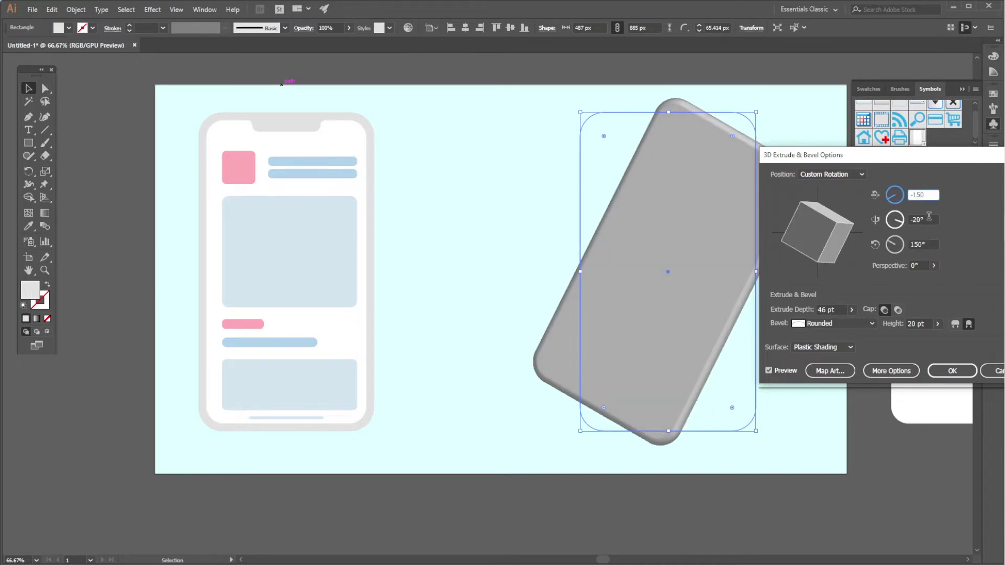
key(Tab)
key(shift+Tab)
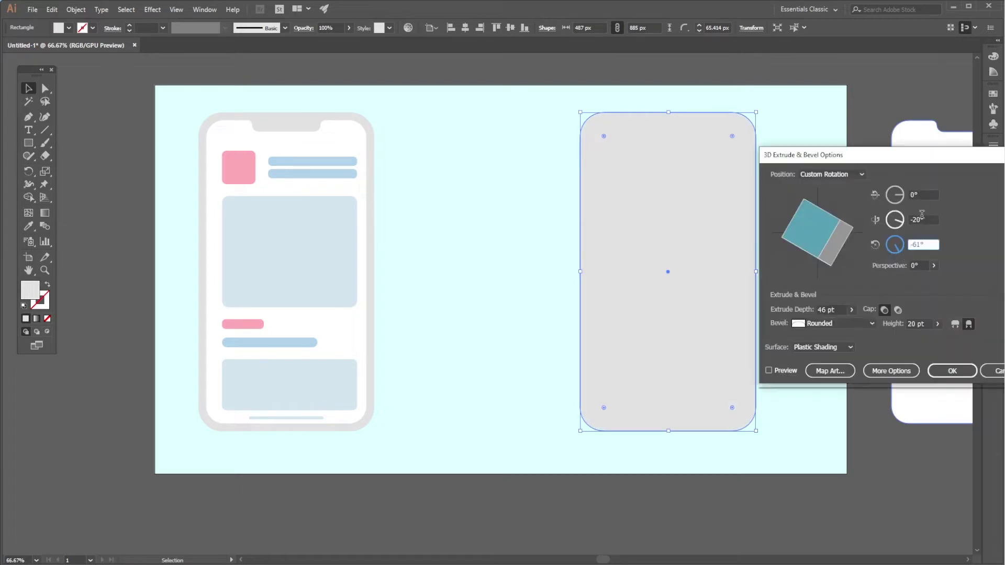
click(769, 370)
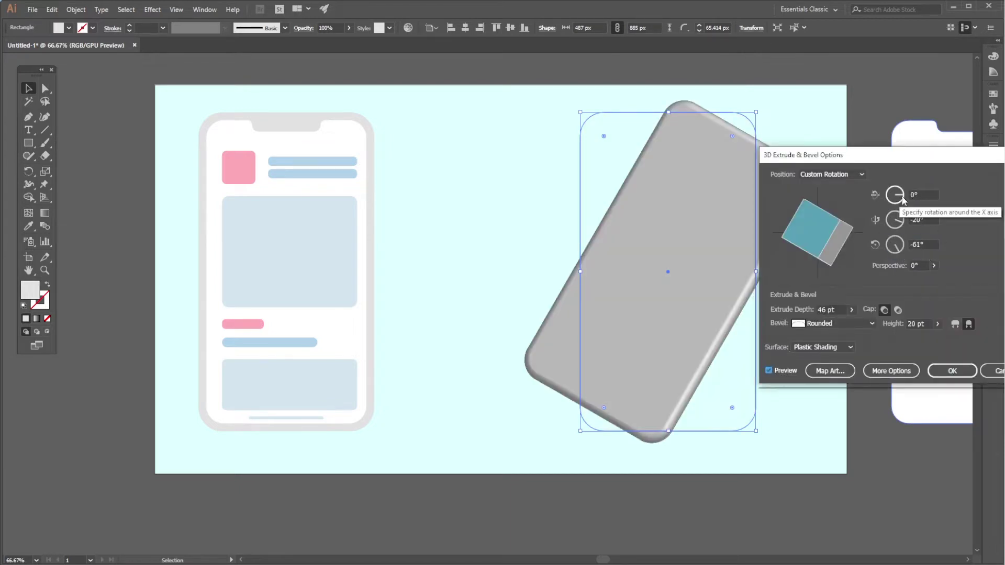
mouse_move(802, 234)
mouse_down()
mouse_move(828, 251)
mouse_move(804, 245)
mouse_move(810, 234)
mouse_up()
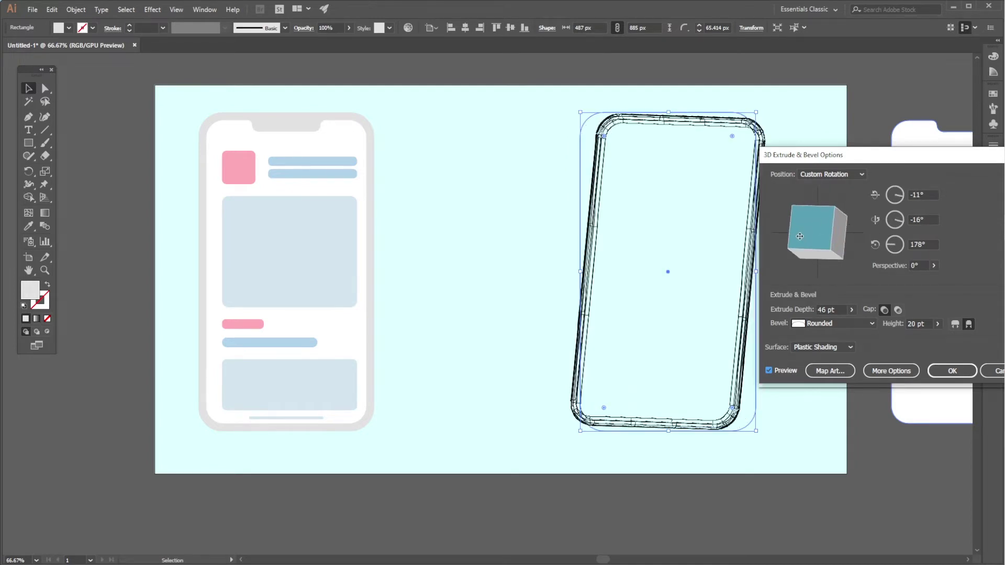
drag(810, 233, 797, 237)
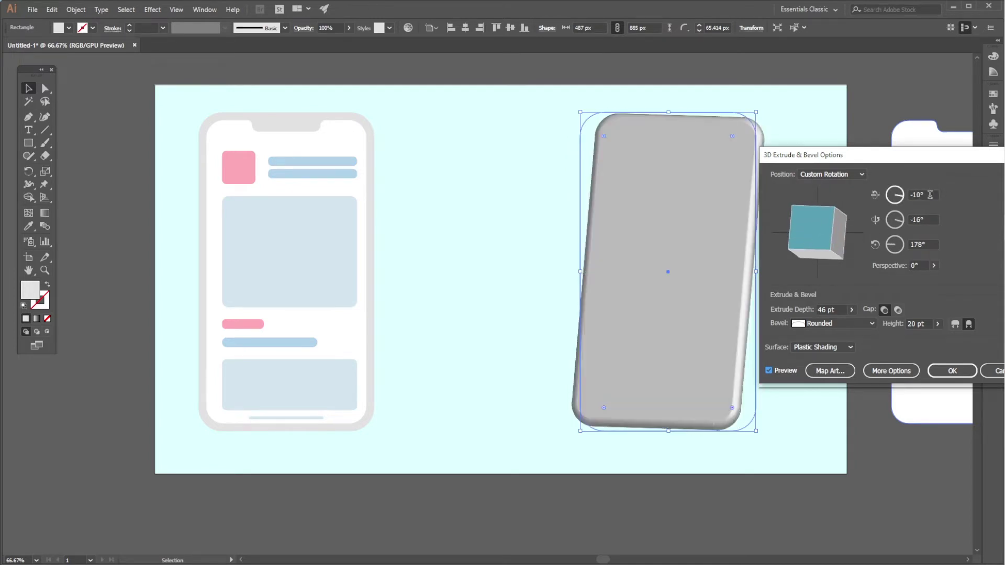
- Set the 3D lighting Blend Steps to 150 and turn the preview back on
click(891, 372)
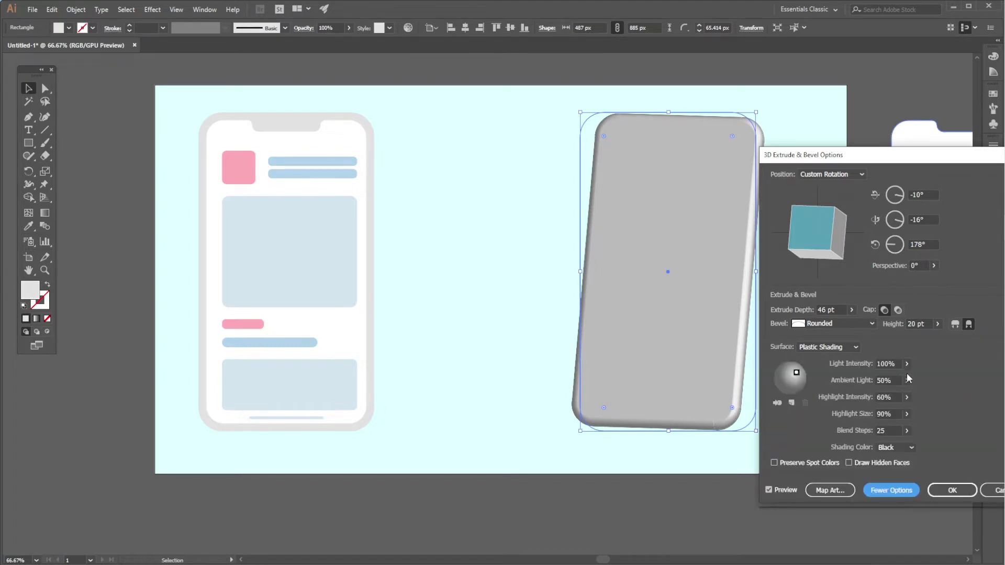
click(880, 430)
text(150)
key(Tab)
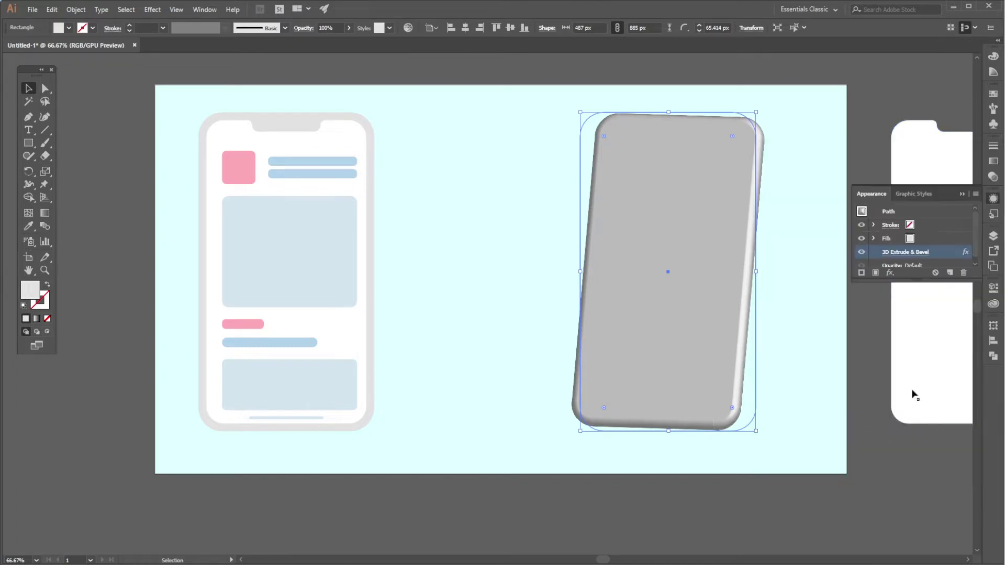
click(769, 490)
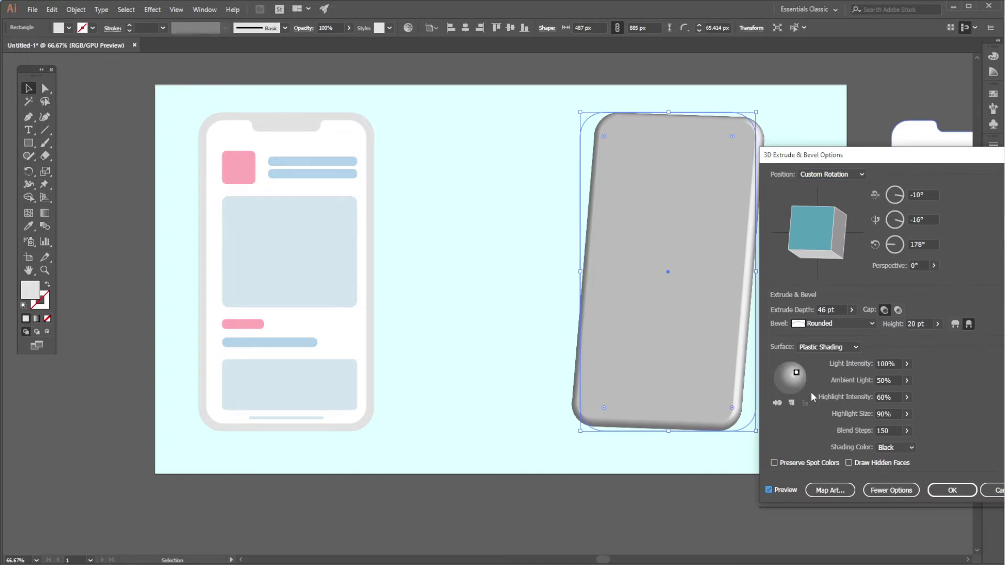
- Rotate the phone slab to -10°, -20°, 175°
double_click(920, 220)
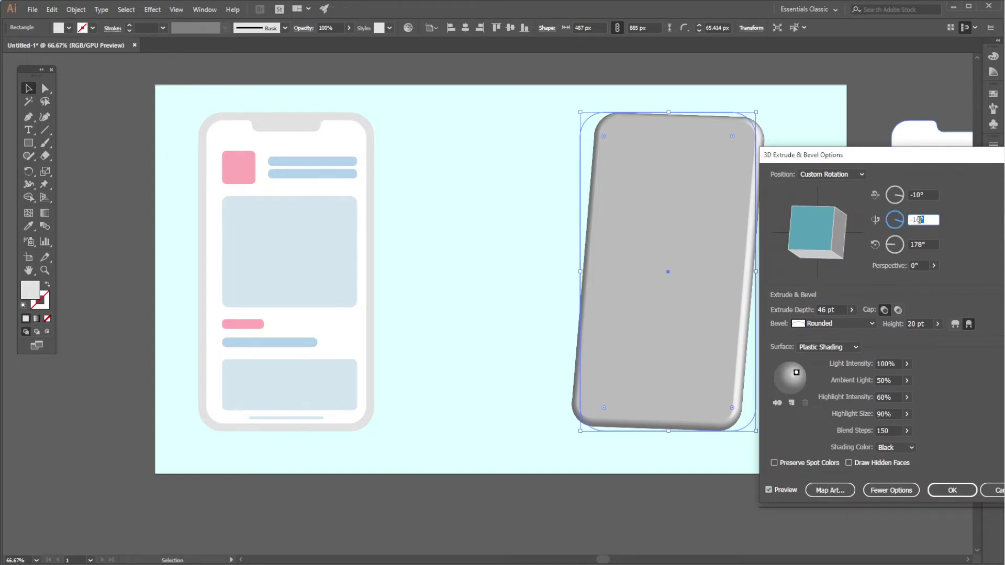
text(-20)
double_click(933, 244)
text(180)
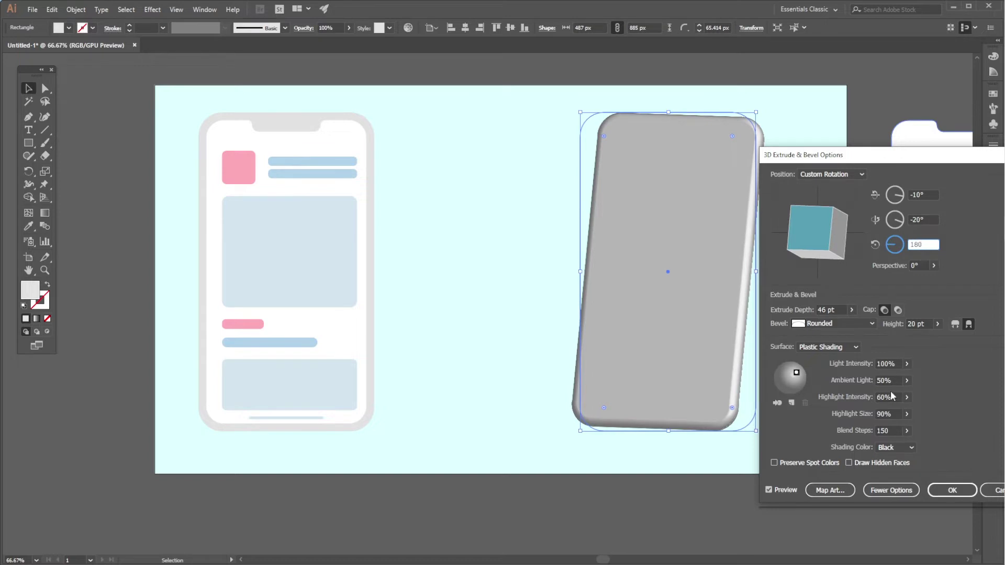
double_click(914, 246)
text(-175)
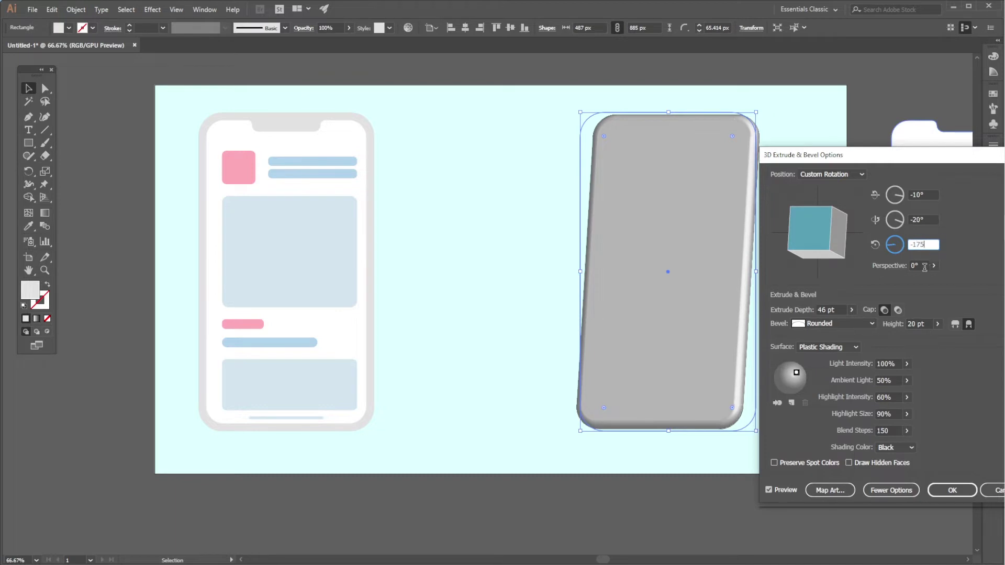
key(Tab)
double_click(909, 244)
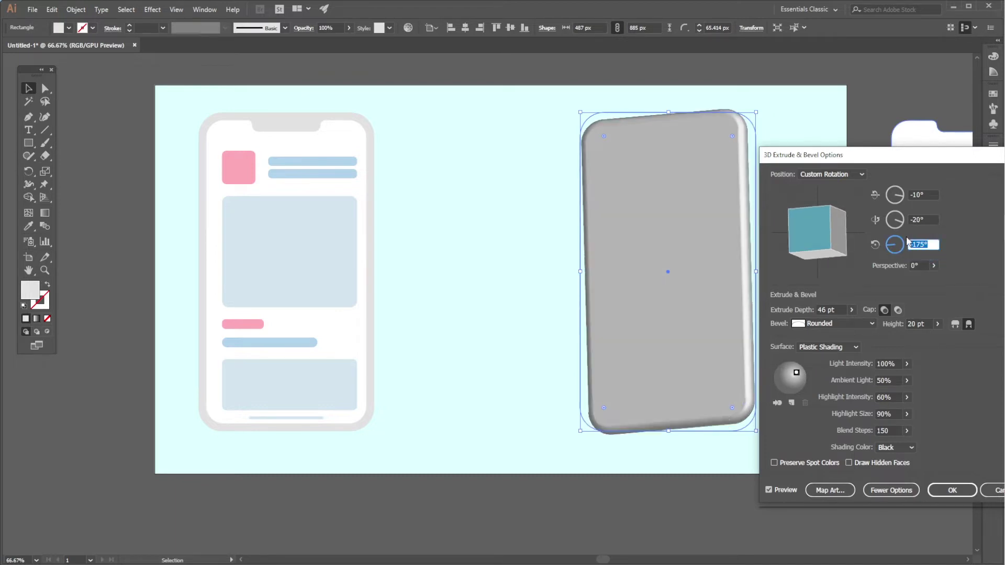
key(Tab)
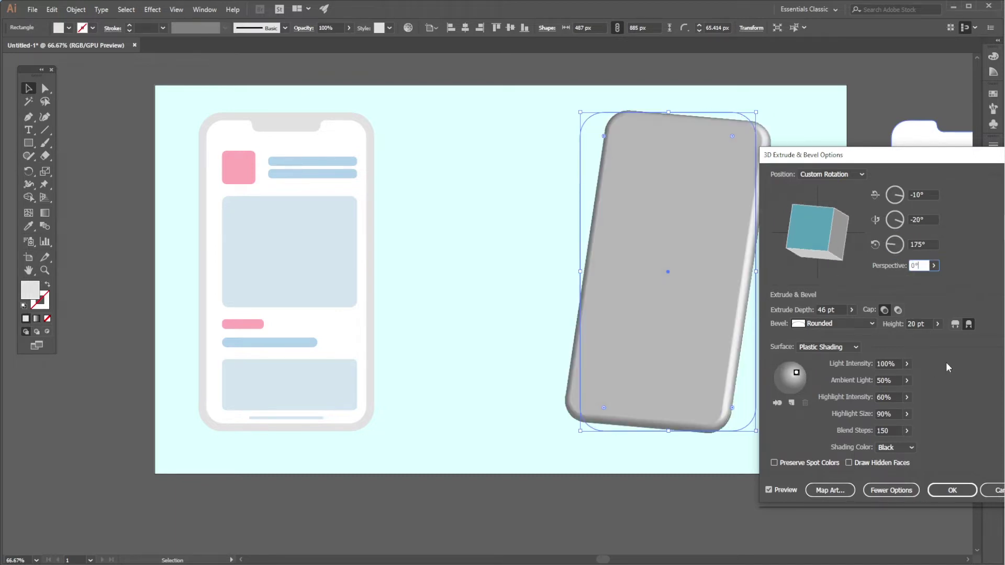
- Map a New Symbol onto the phone's front surface, rotated 180° so the notch is on top
click(829, 490)
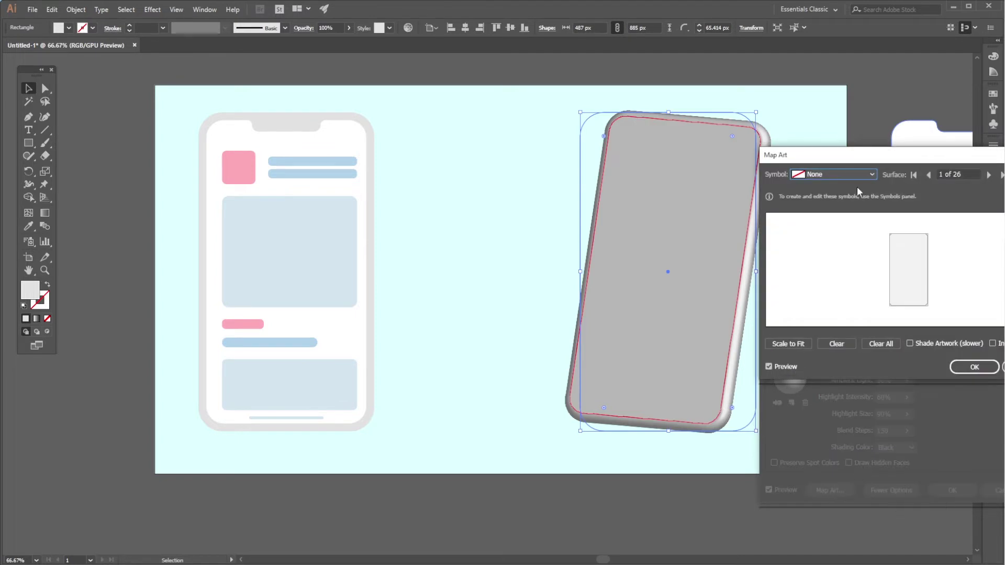
click(859, 177)
click(853, 375)
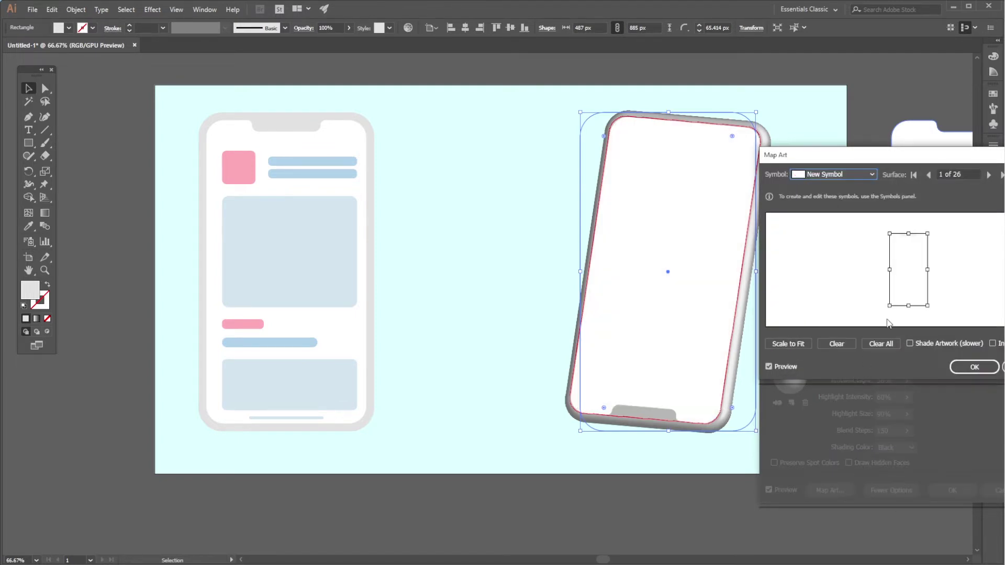
drag(932, 231, 893, 320)
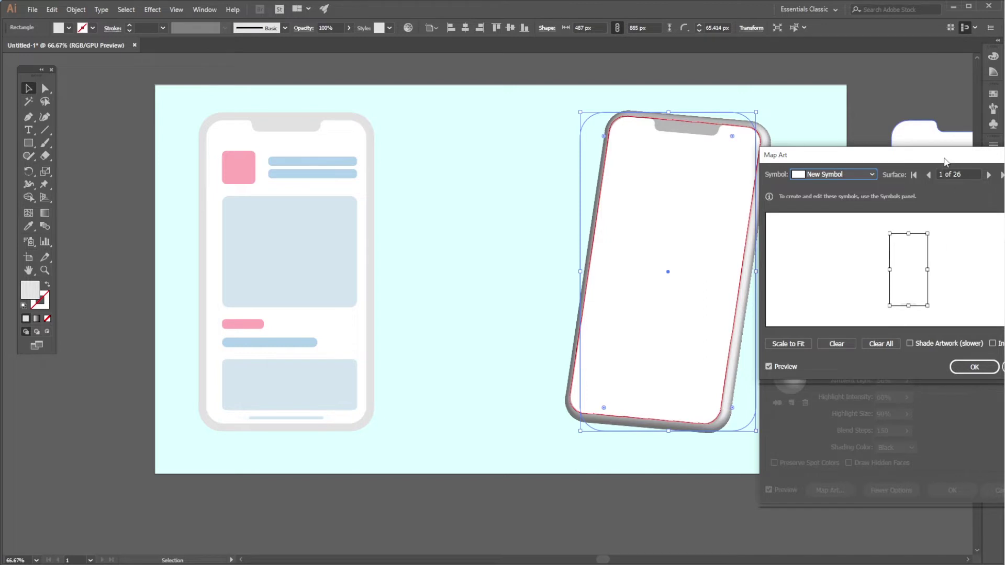
- Test shading and hidden geometry, leaving the mapped screen art unshaded and white
drag(946, 162, 905, 156)
click(877, 342)
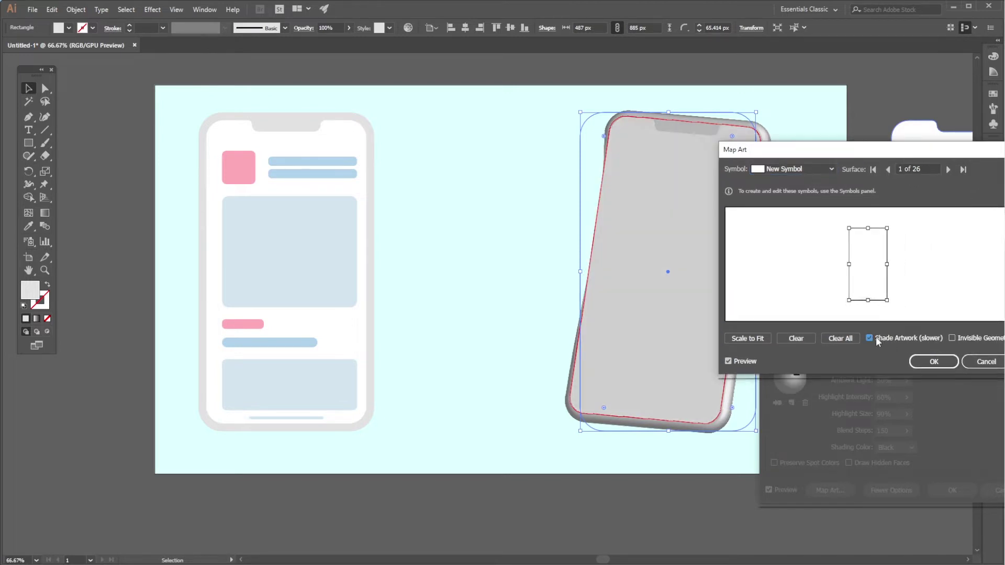
click(870, 338)
click(952, 338)
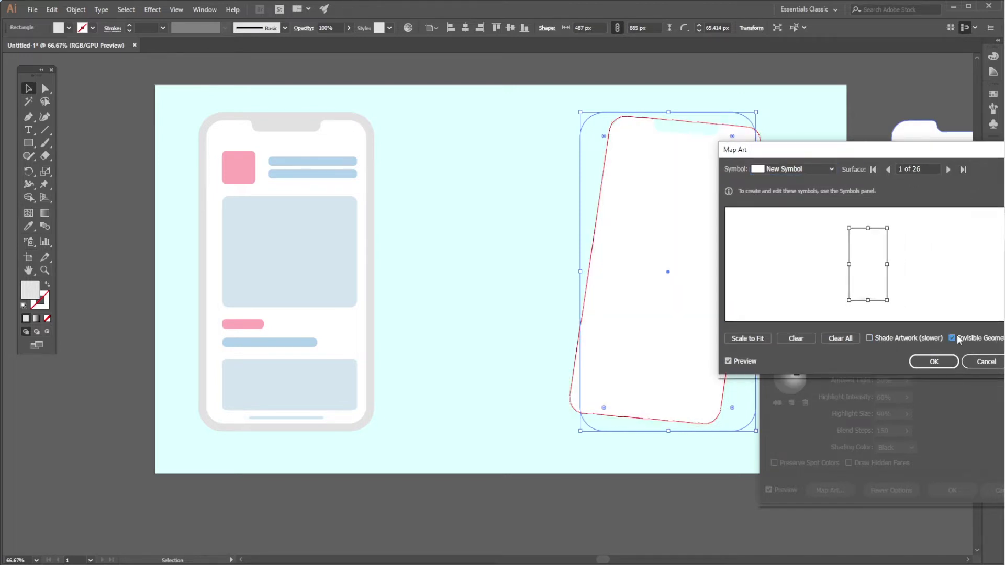
click(952, 338)
click(870, 338)
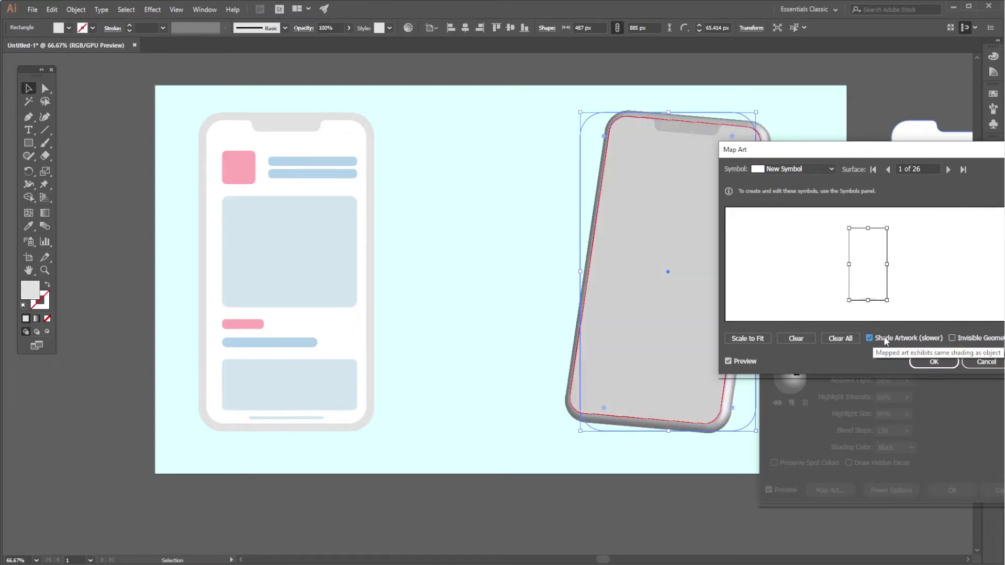
click(934, 363)
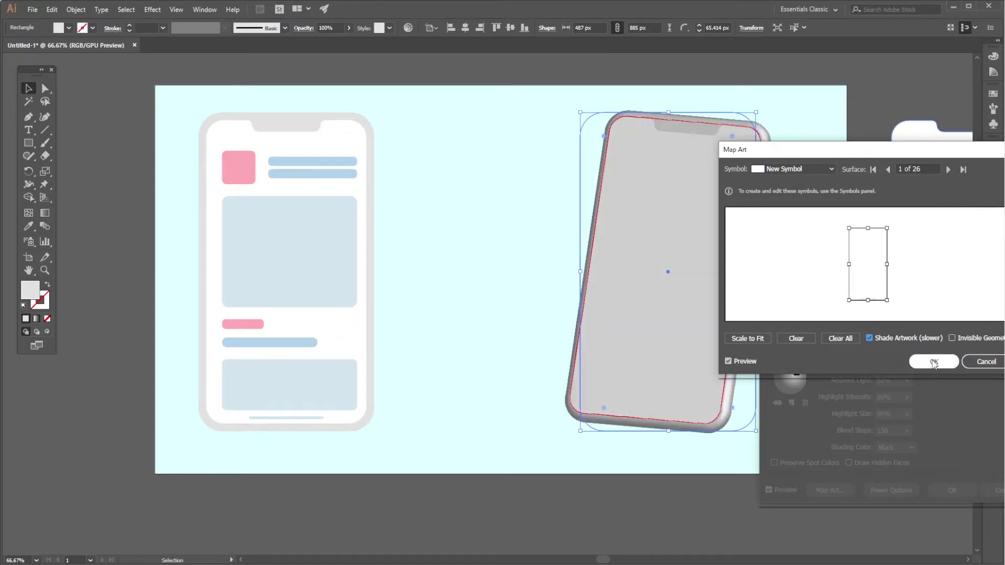
click(925, 341)
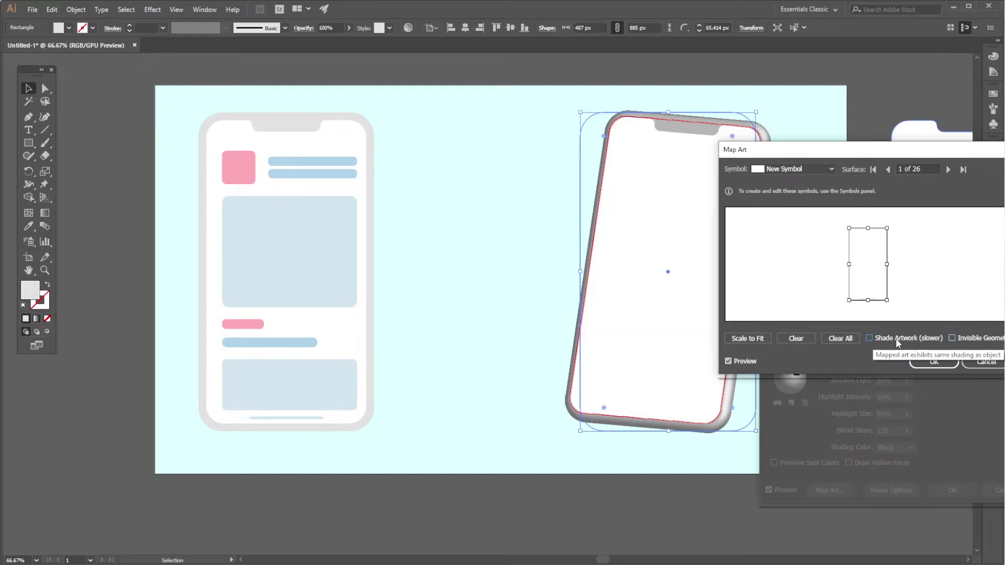
- Step through the phone's other surfaces and return to the front screen surface
click(949, 170)
click(948, 170)
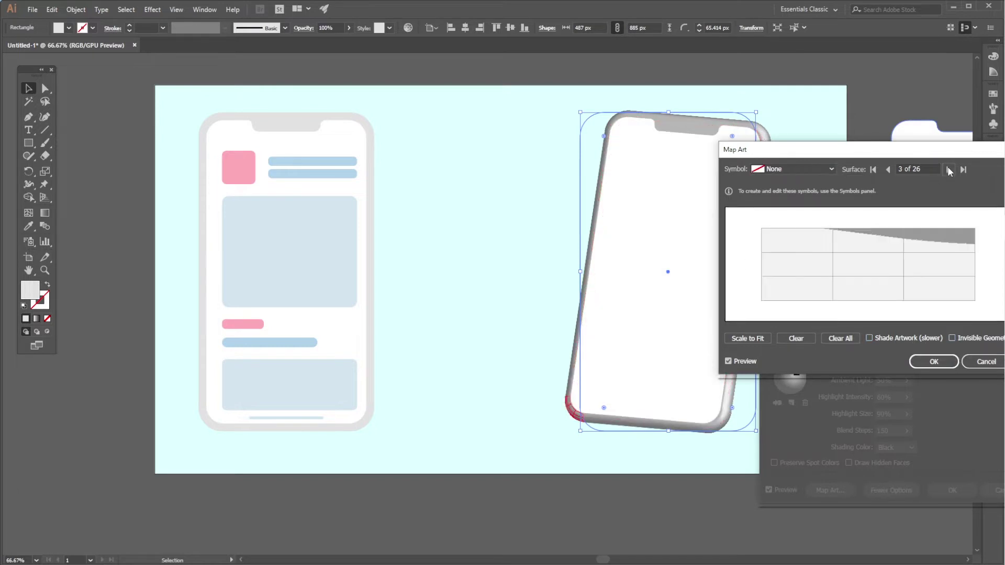
double_click(948, 169)
double_click(948, 170)
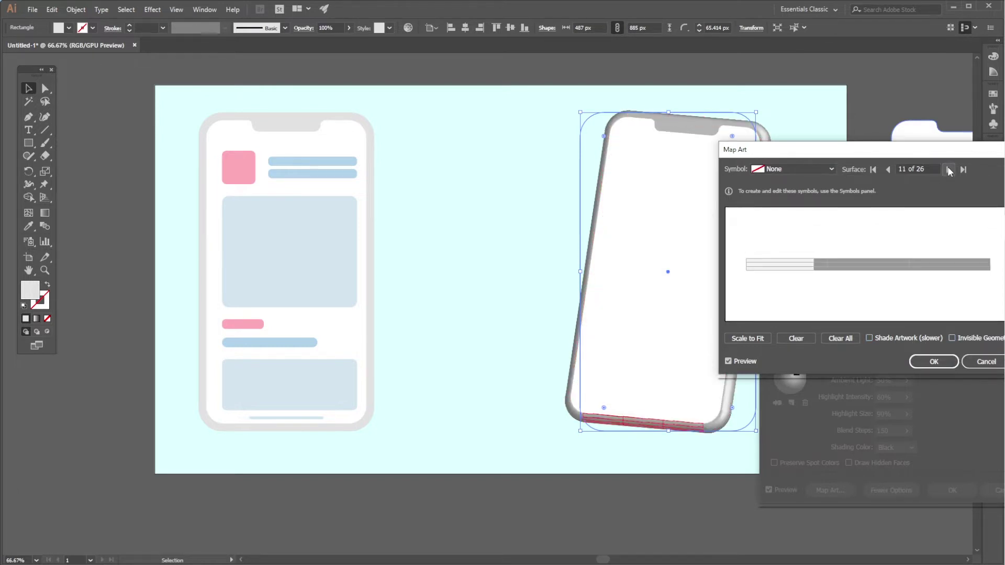
double_click(949, 170)
double_click(948, 169)
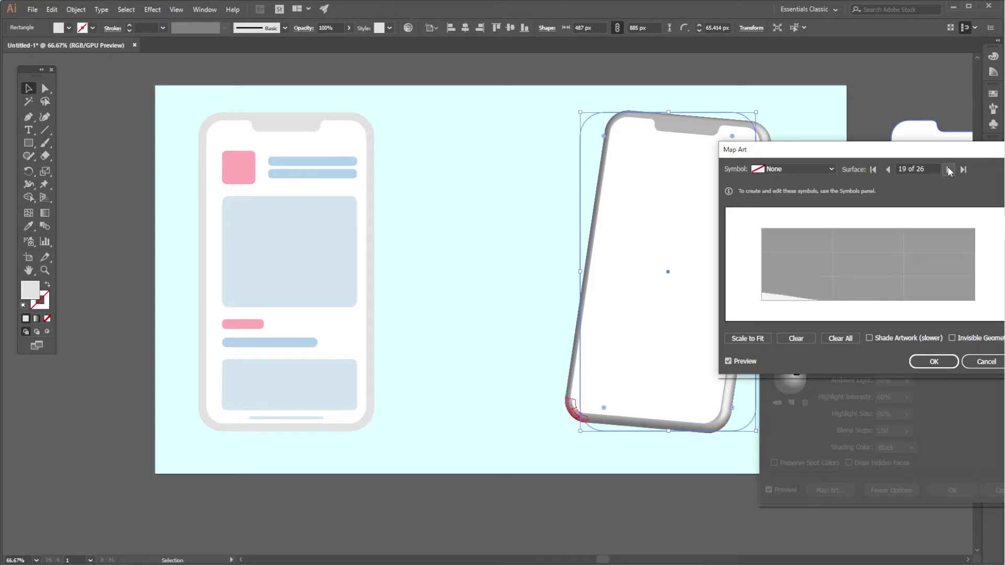
click(949, 169)
double_click(948, 170)
double_click(949, 169)
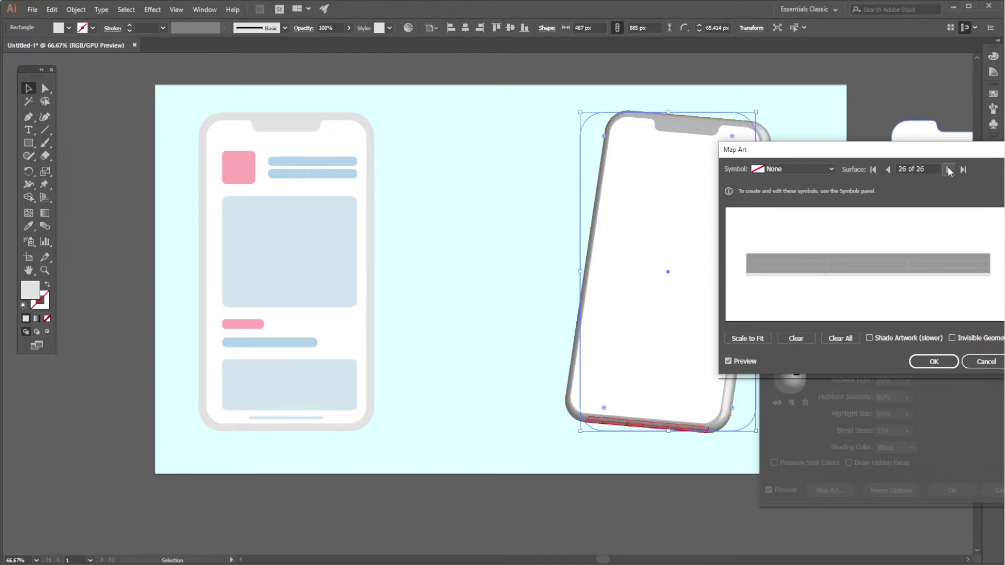
click(949, 169)
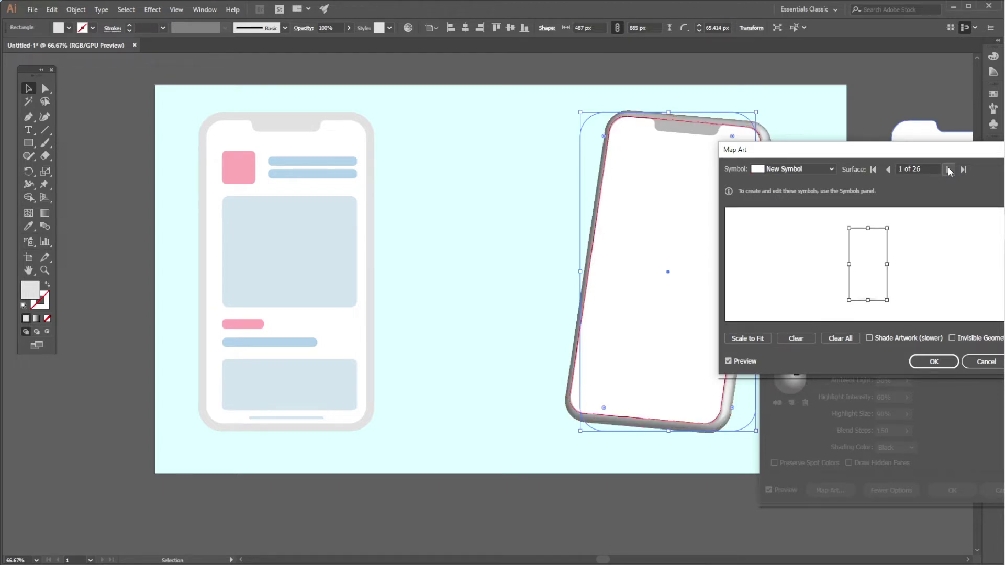
- Accept the art mapping and apply the 3D effect to the phone
click(933, 362)
mouse_move(867, 158)
mouse_down()
mouse_move(848, 165)
mouse_move(820, 122)
mouse_up()
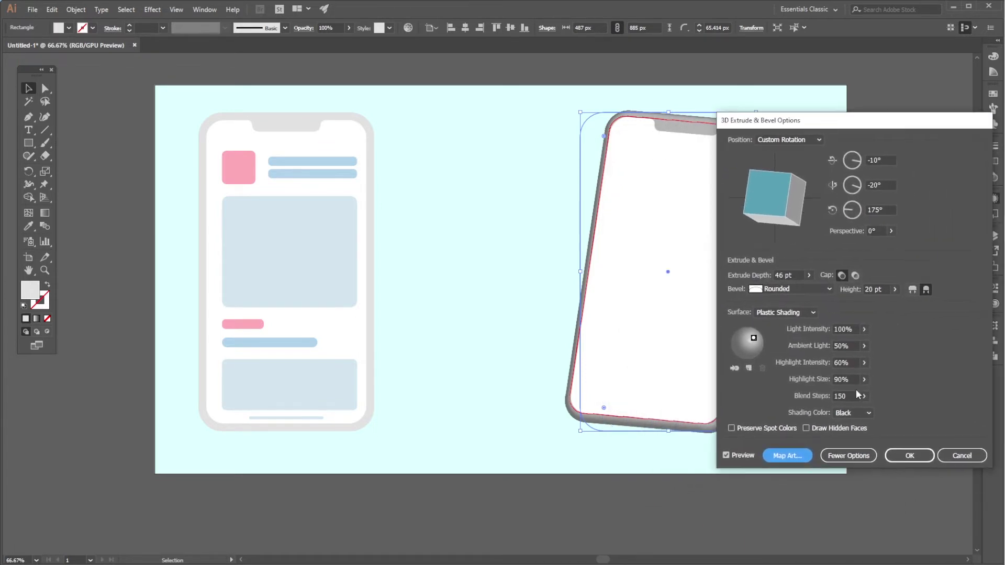
click(906, 454)
- Alt-drag copies of the pink square and two blue bars onto the 3D phone's screen
click(252, 175)
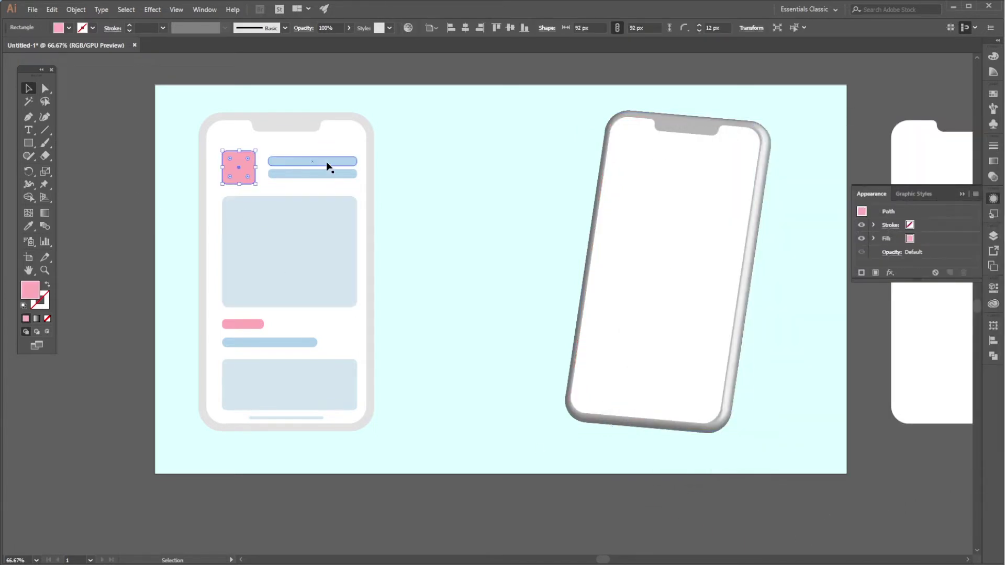
shift+click(305, 168)
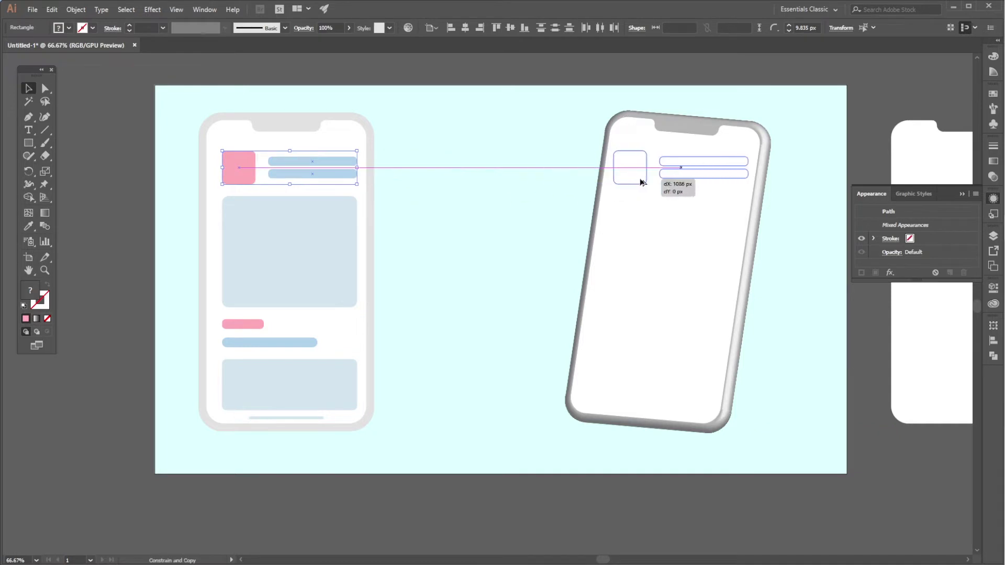
drag(252, 183, 643, 183)
click(152, 9)
- Rotate the copies' 3D extrusion to -10°, -20°, 175° with a Rounded bevel, previewing it
click(188, 26)
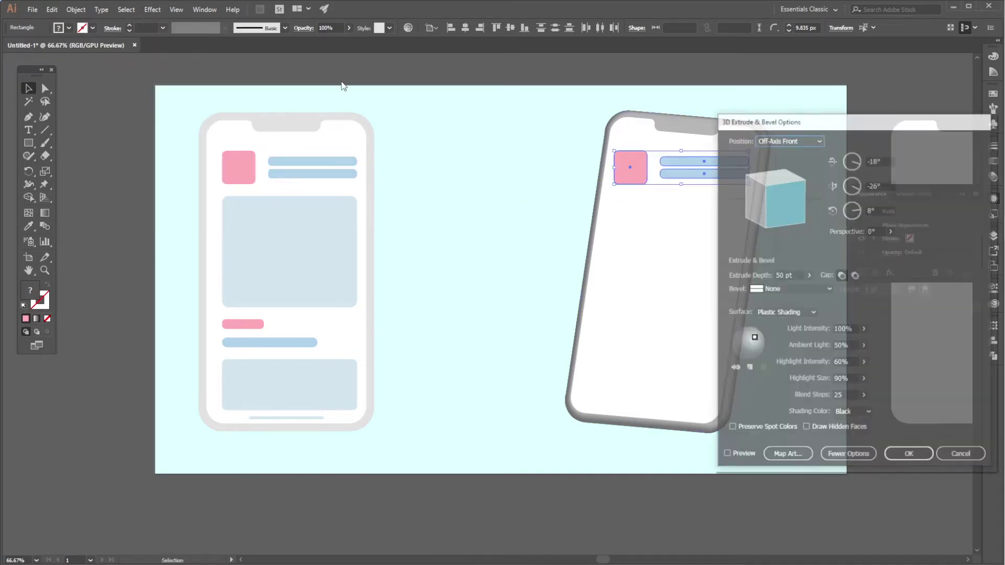
text(-10)
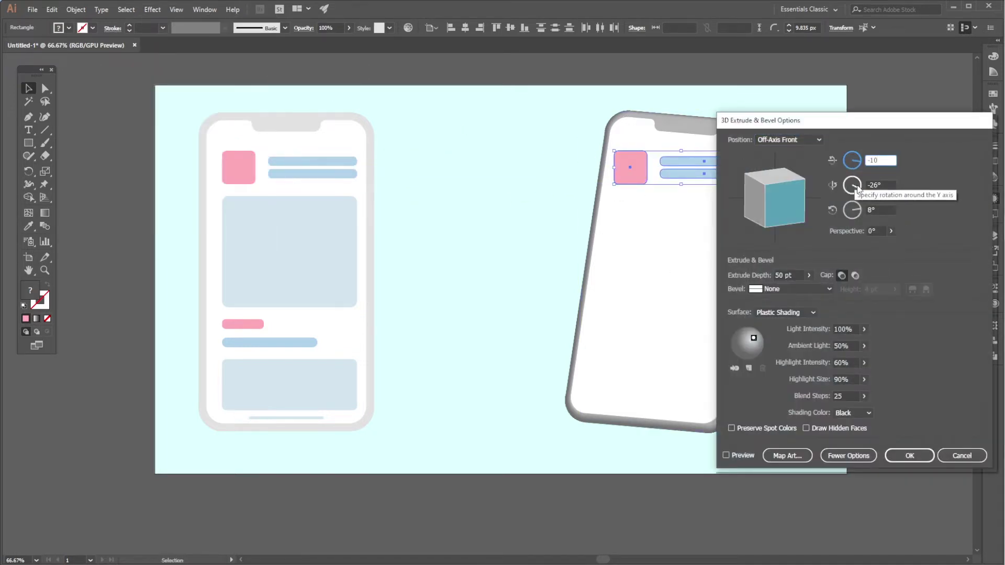
click(874, 186)
text(-20)
key(Tab)
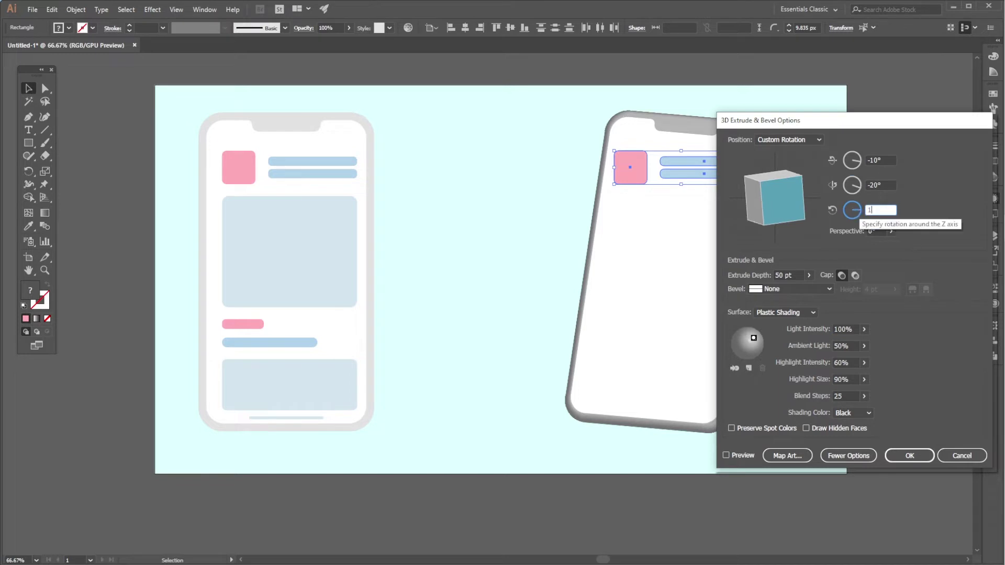
text(175)
click(805, 287)
click(788, 409)
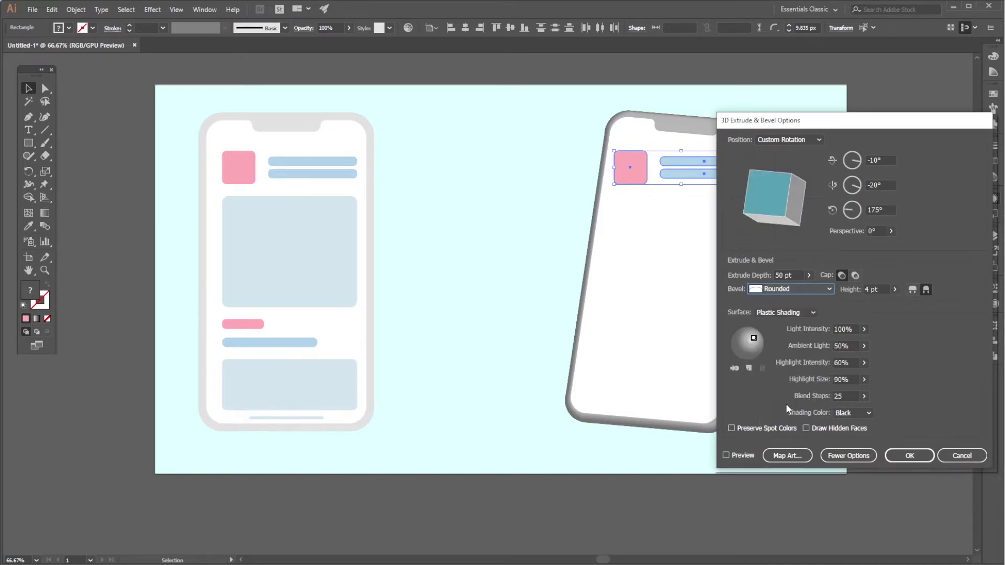
click(726, 455)
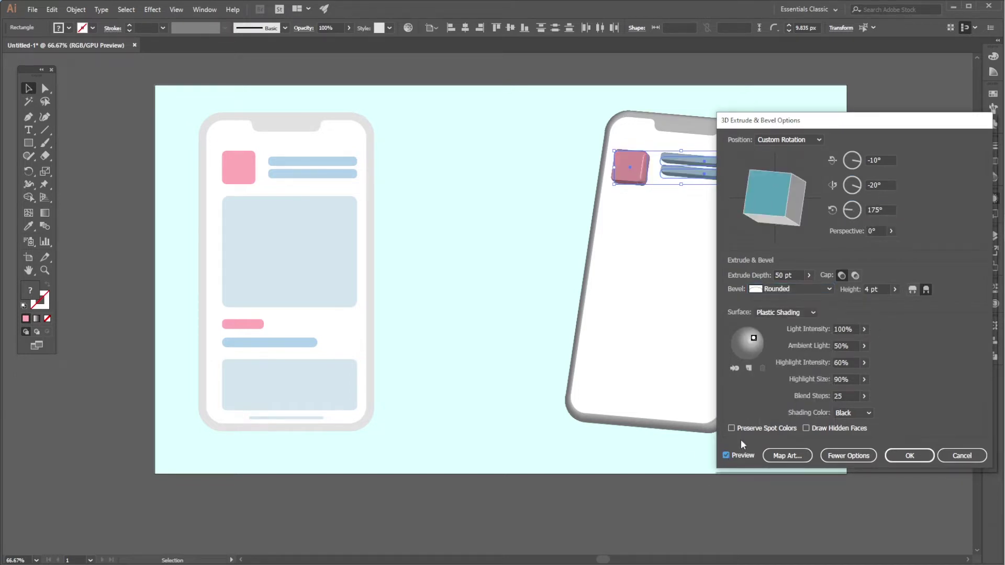
- Set 20 pt extrude depth and 10 pt bevel height, then apply the 3D effect
click(785, 275)
text(20)
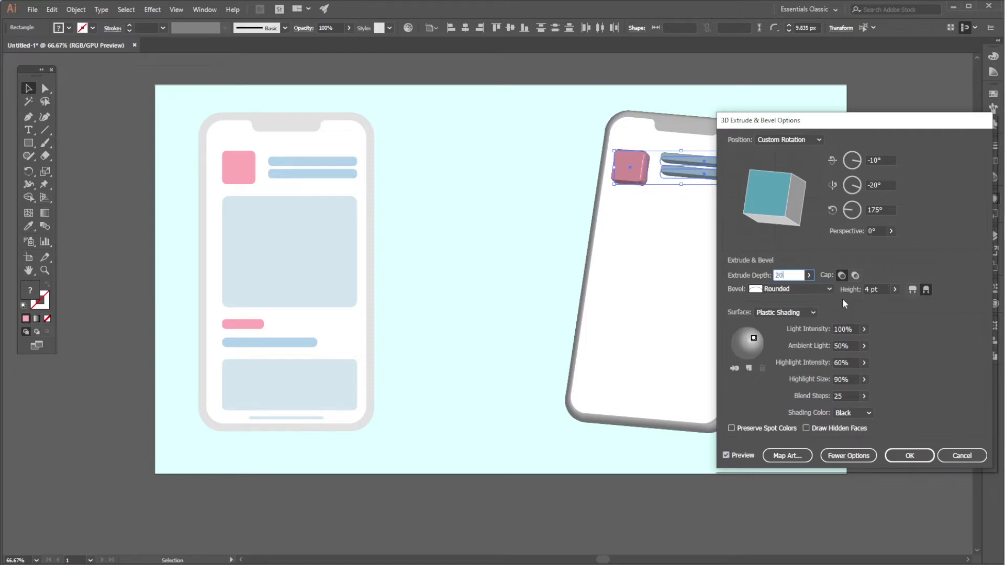
click(882, 289)
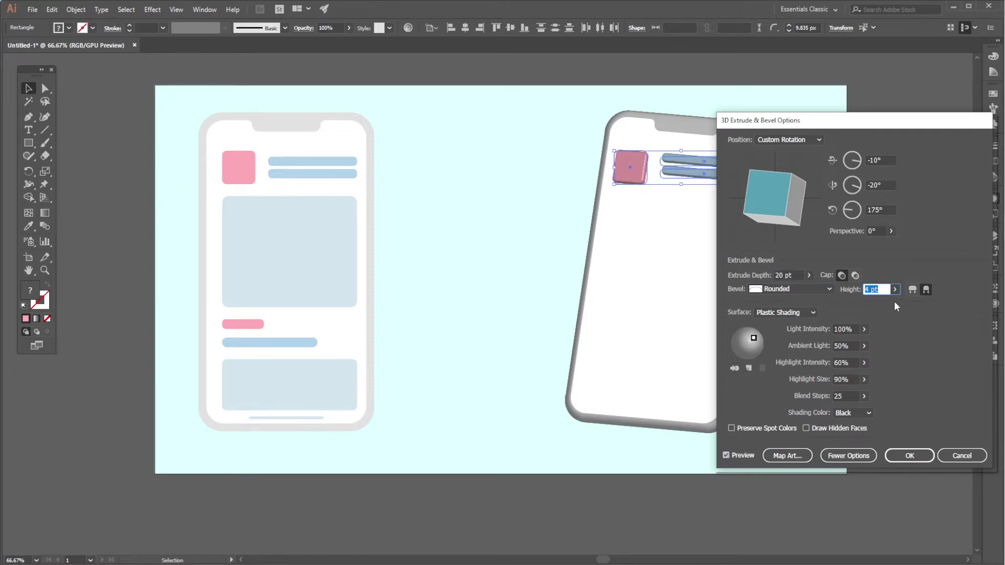
text(10)
click(845, 396)
text(100)
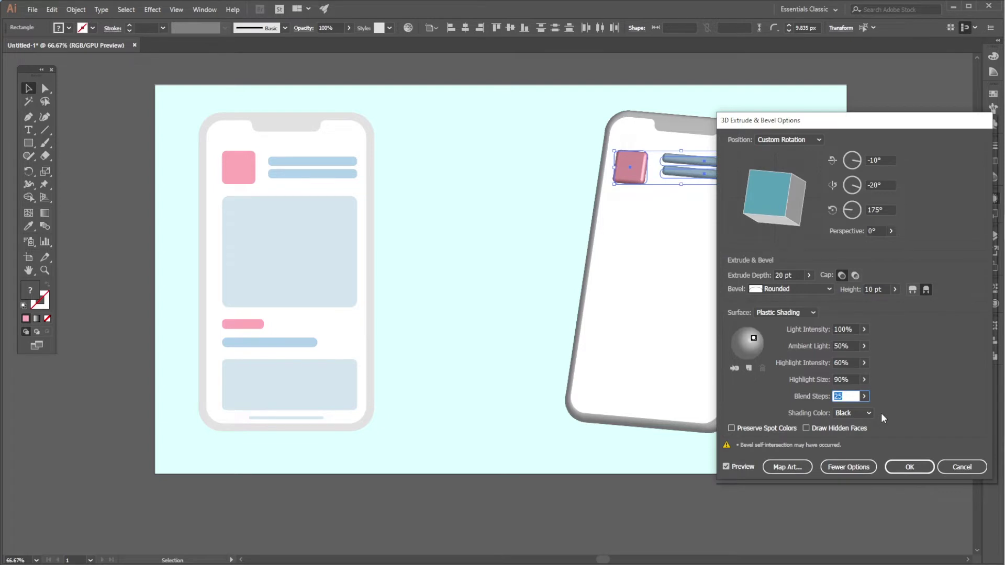
click(909, 466)
click(613, 443)
scroll(651, 161, up, 3)
- Nudge the blue bars and pink square into alignment on the phone screen
scroll(628, 189, up, 3)
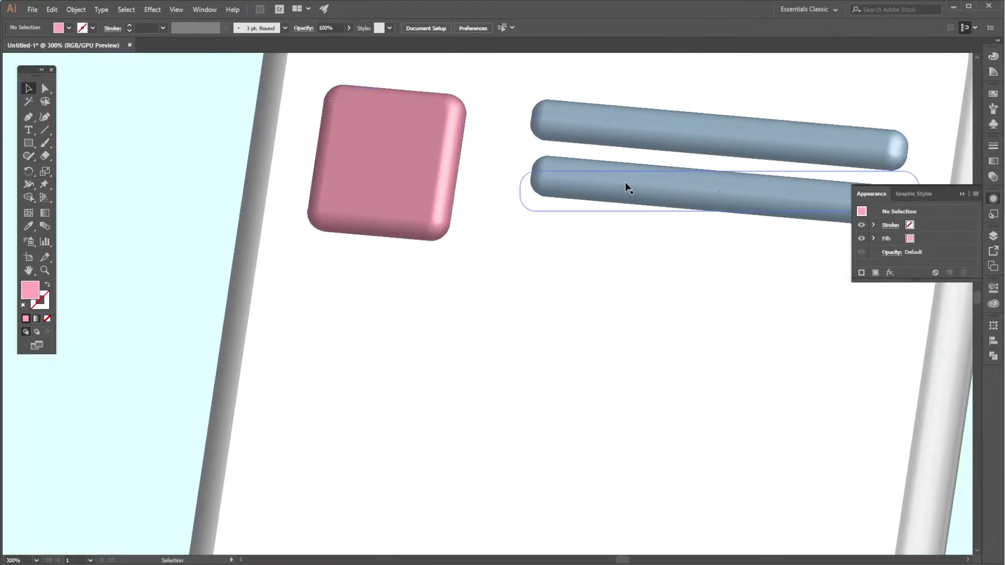
click(628, 188)
drag(682, 146, 636, 160)
scroll(654, 175, down, 1)
click(388, 251)
click(651, 205)
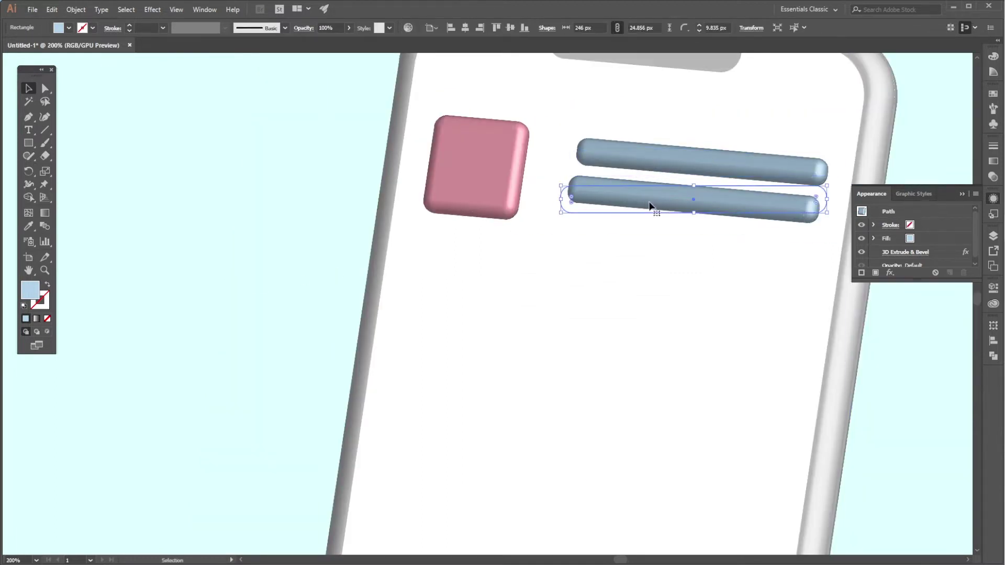
drag(482, 196, 487, 189)
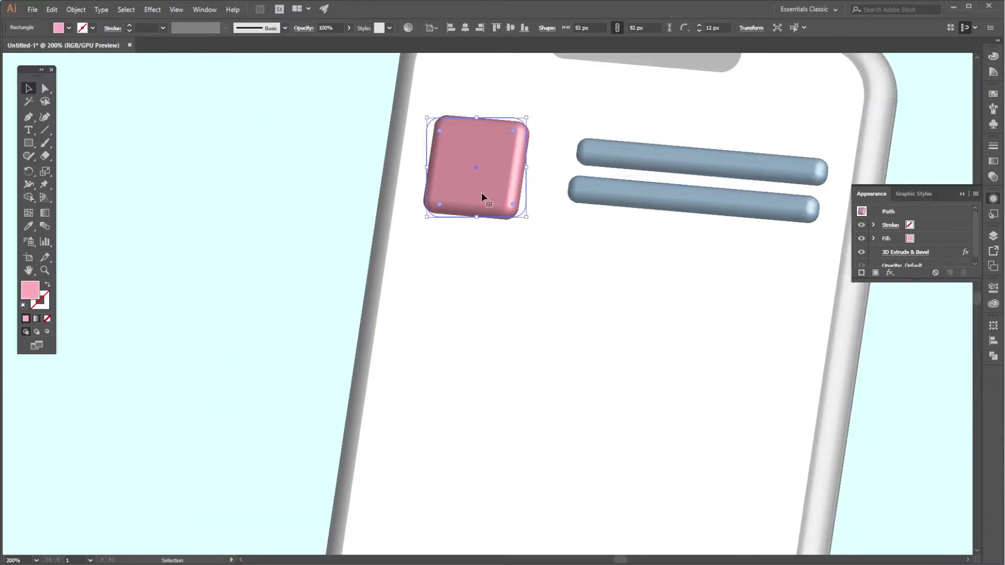
- Reopen the pink square's 3D Extrude & Bevel settings from Appearance and confirm them
click(905, 252)
key(alt+p)
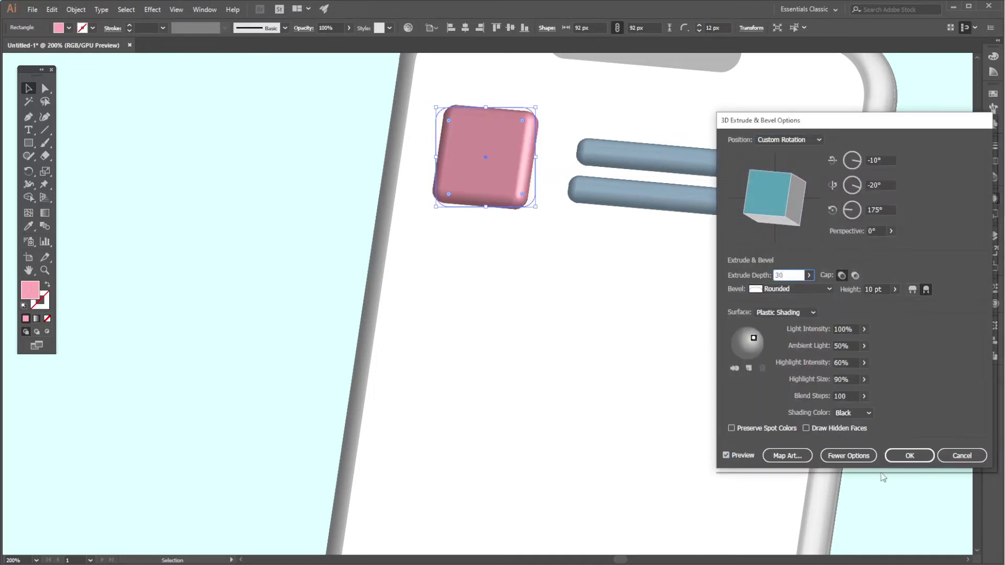
click(906, 456)
click(905, 252)
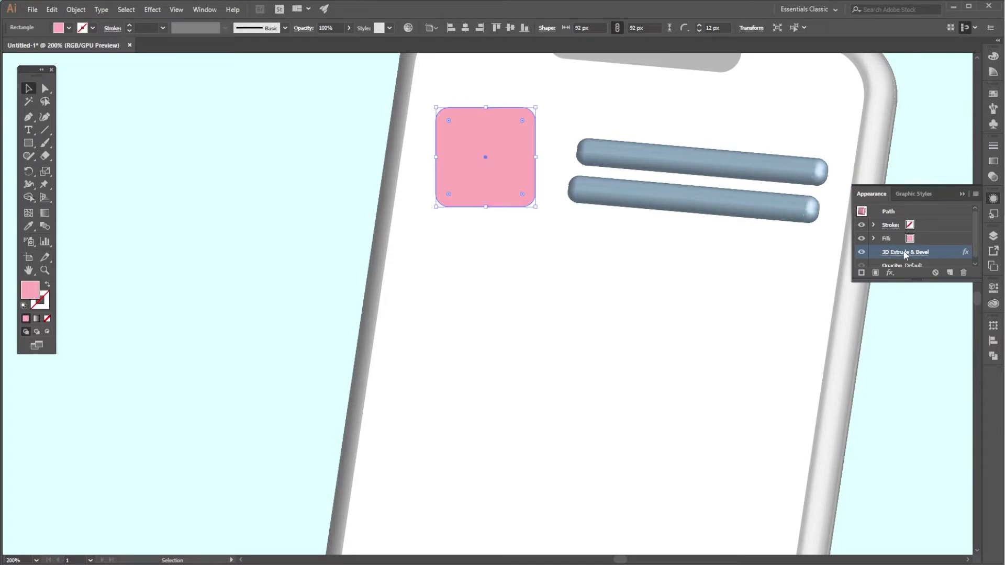
click(785, 275)
click(909, 455)
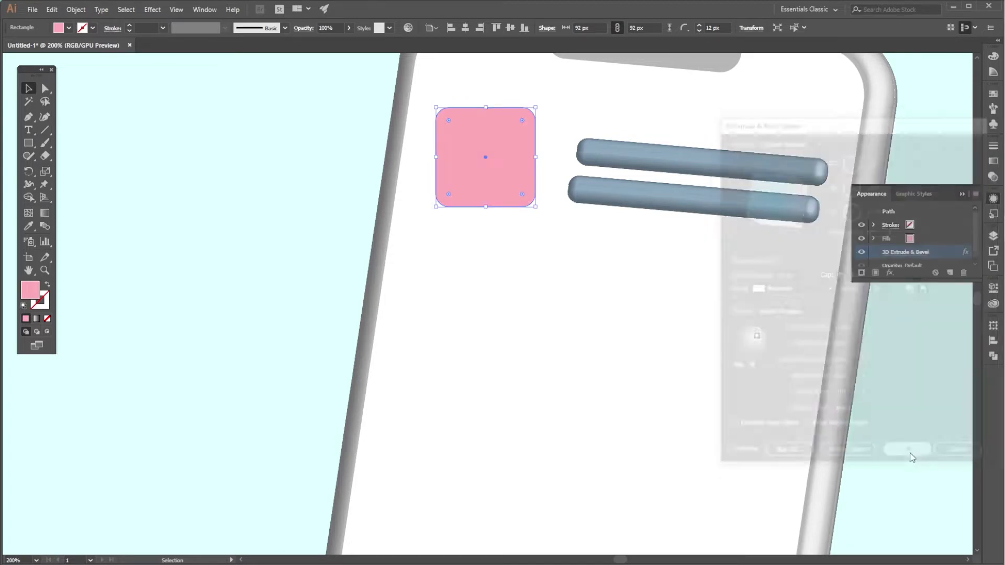
- Lower the blue bars' 3D bevel height to 7 pt
click(653, 153)
click(906, 251)
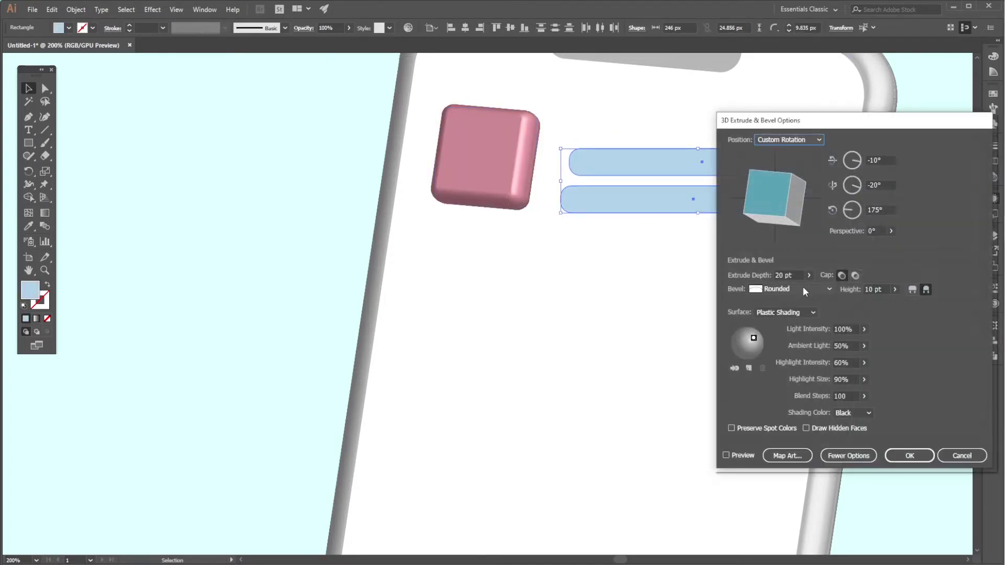
double_click(873, 289)
text(7)
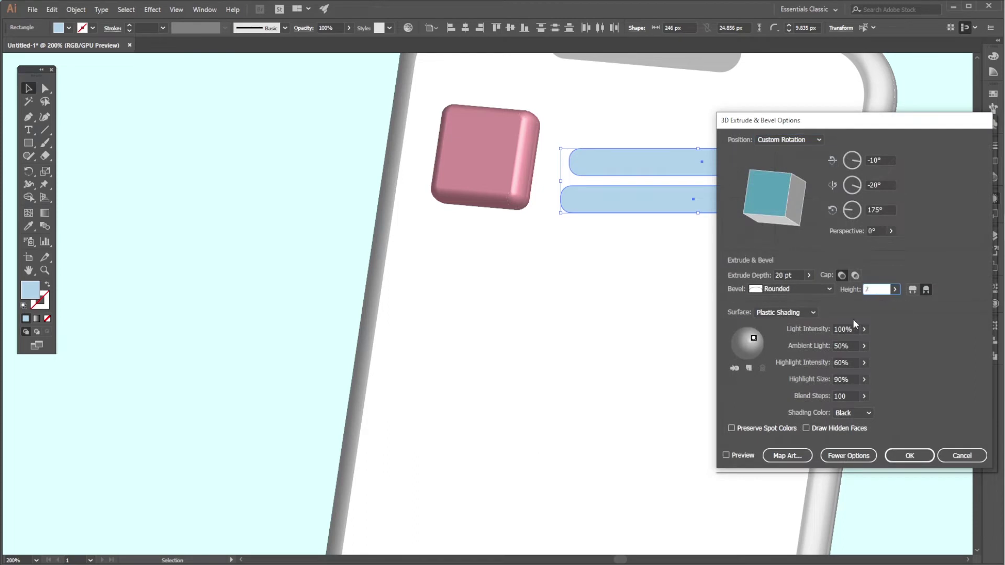
click(905, 455)
click(241, 291)
key(ctrl+minus)
key(ctrl+minus)
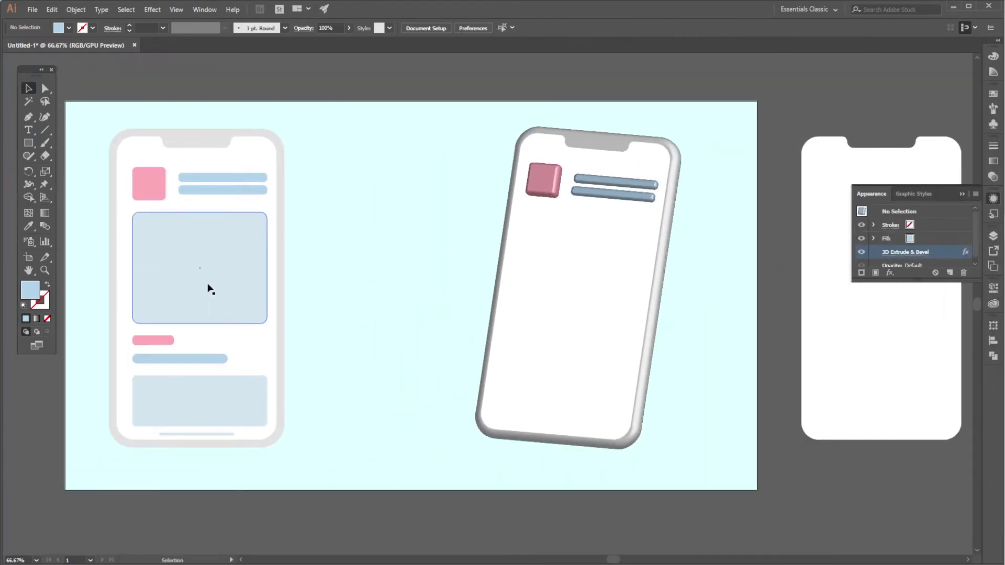
- Copy the large rectangle onto the tilted phone and extrude it in 3D rotated -10°, -20°, 175°
drag(207, 288, 576, 288)
click(153, 10)
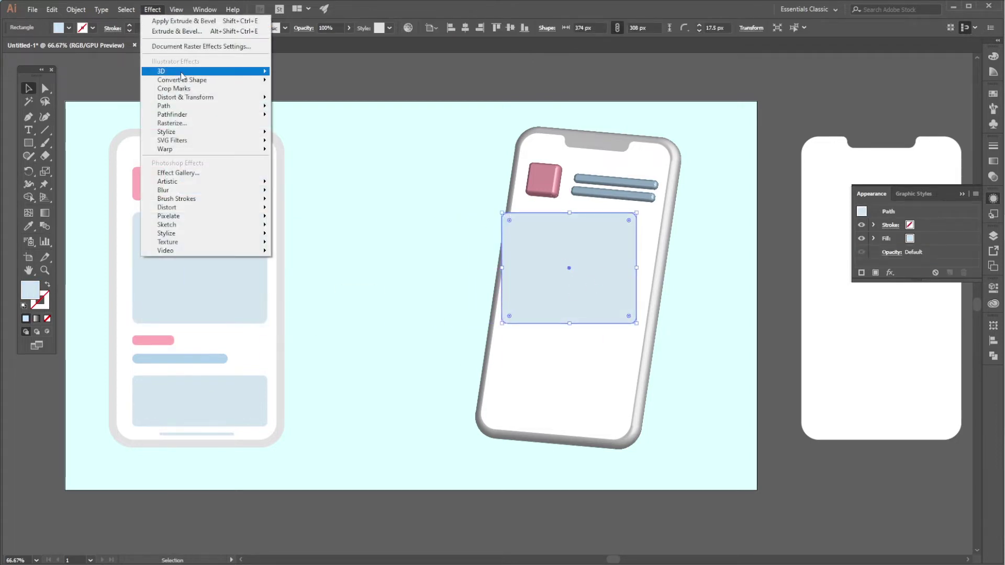
click(321, 76)
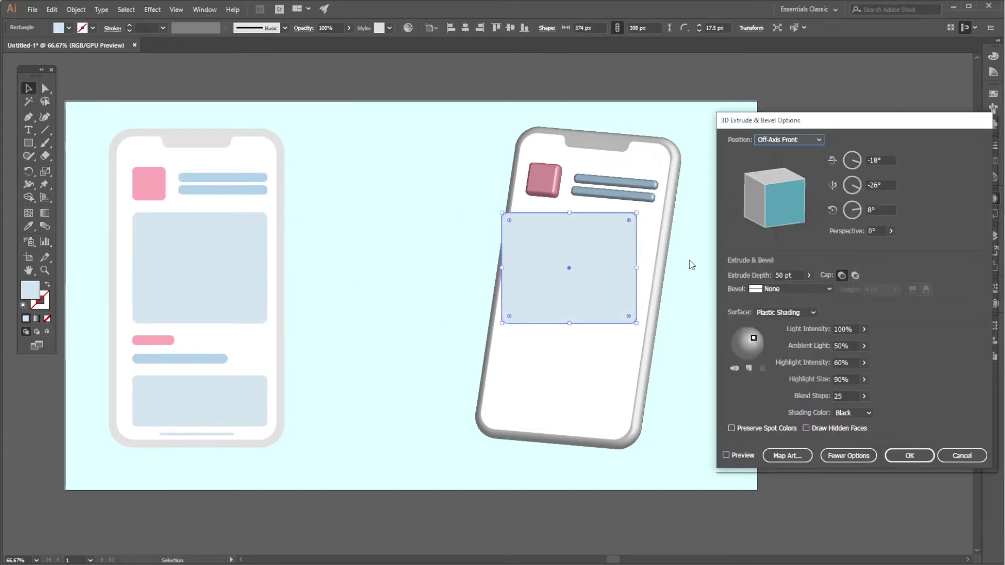
click(884, 160)
text(10)
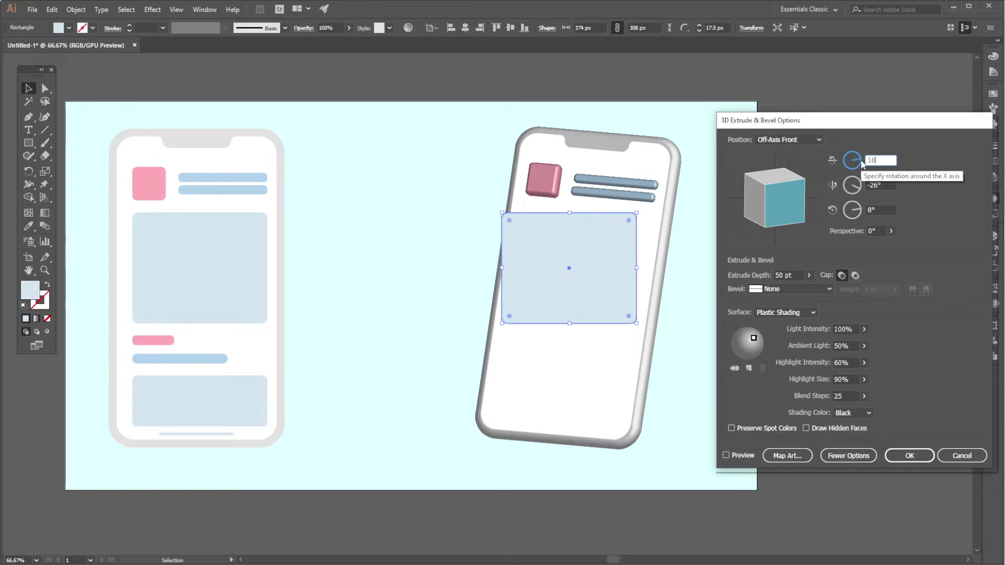
click(882, 185)
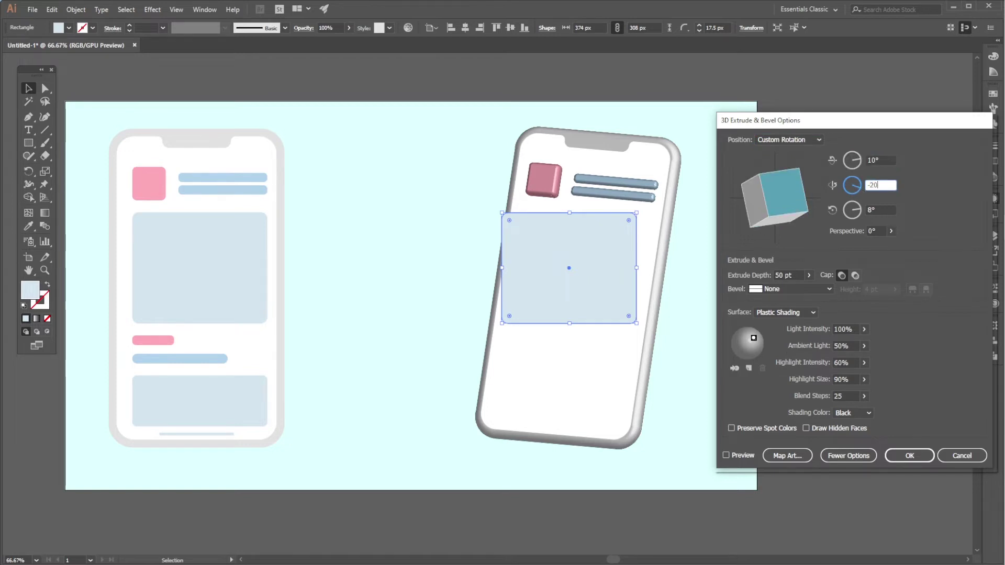
click(869, 160)
key(Tab)
key(Tab)
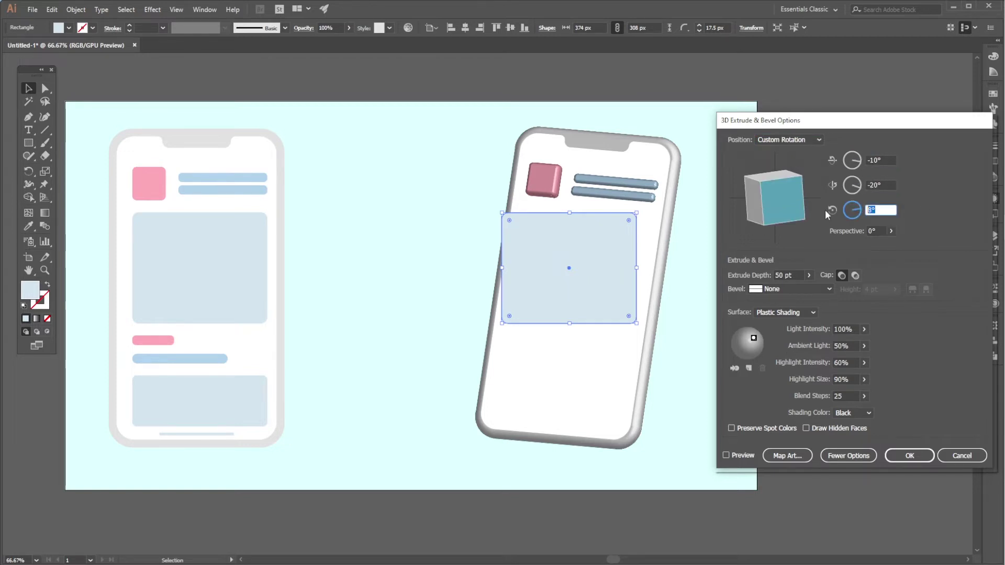
text(17.5)
text(175)
click(797, 289)
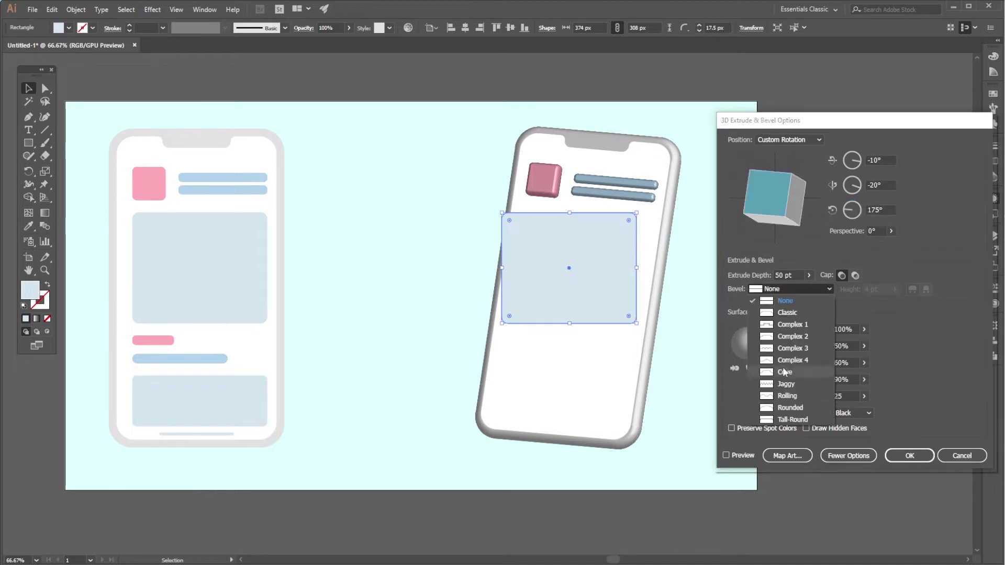
- Give the panel a 20 pt Rounded bevel with 100 blend steps and adjusted ambient light
click(794, 408)
click(741, 455)
click(872, 290)
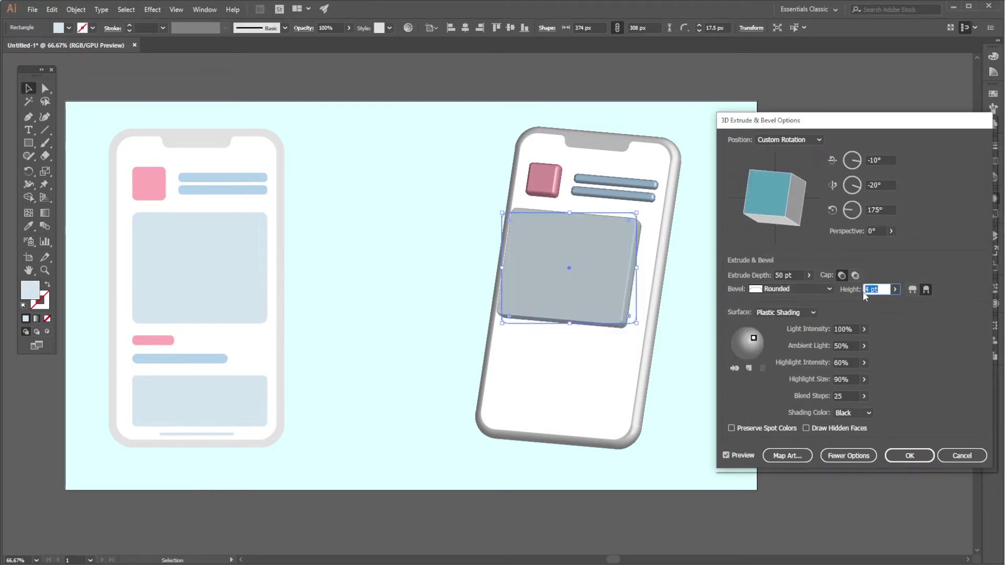
text(20)
drag(852, 395, 824, 394)
text(100)
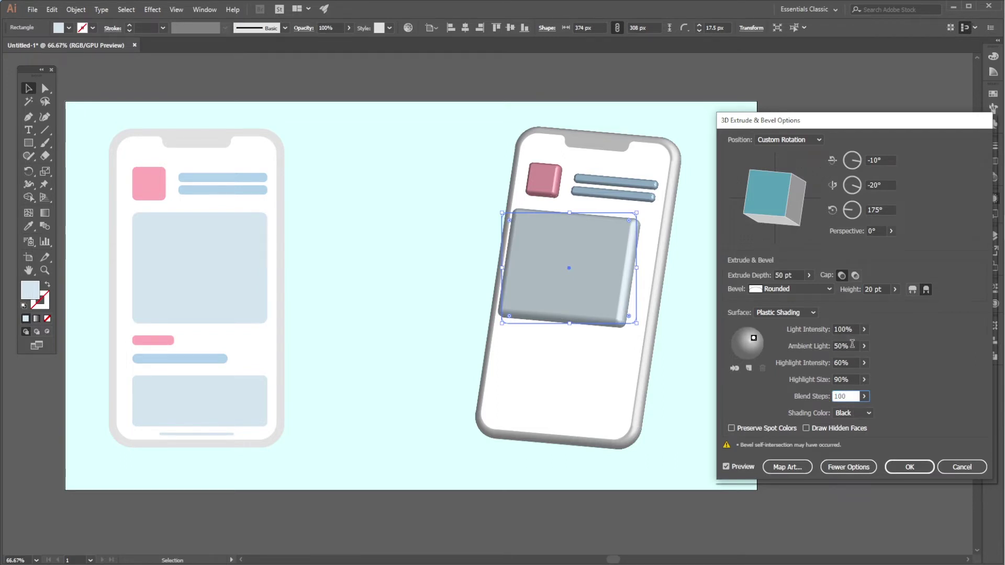
click(852, 344)
text(100)
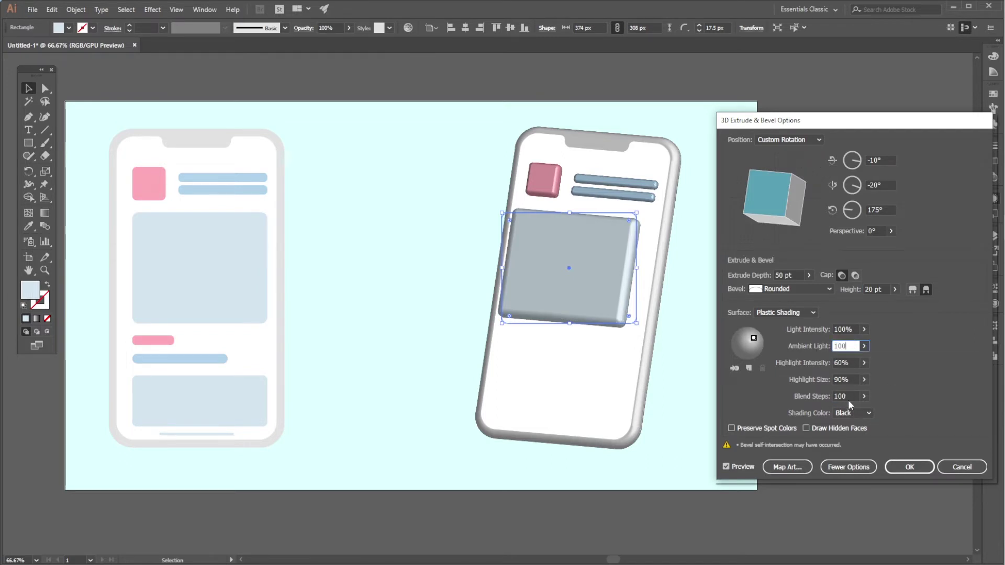
click(849, 396)
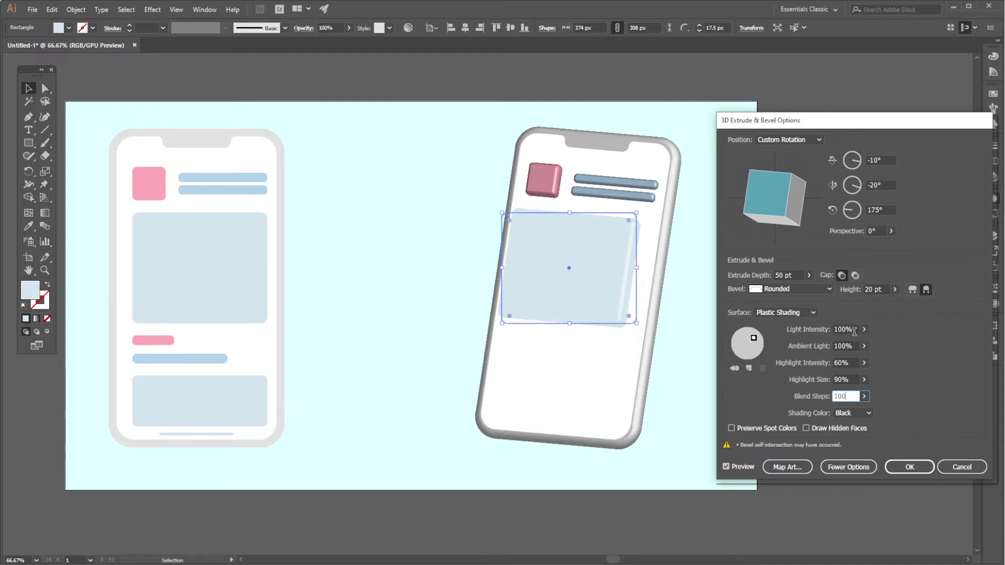
click(838, 346)
text(80)
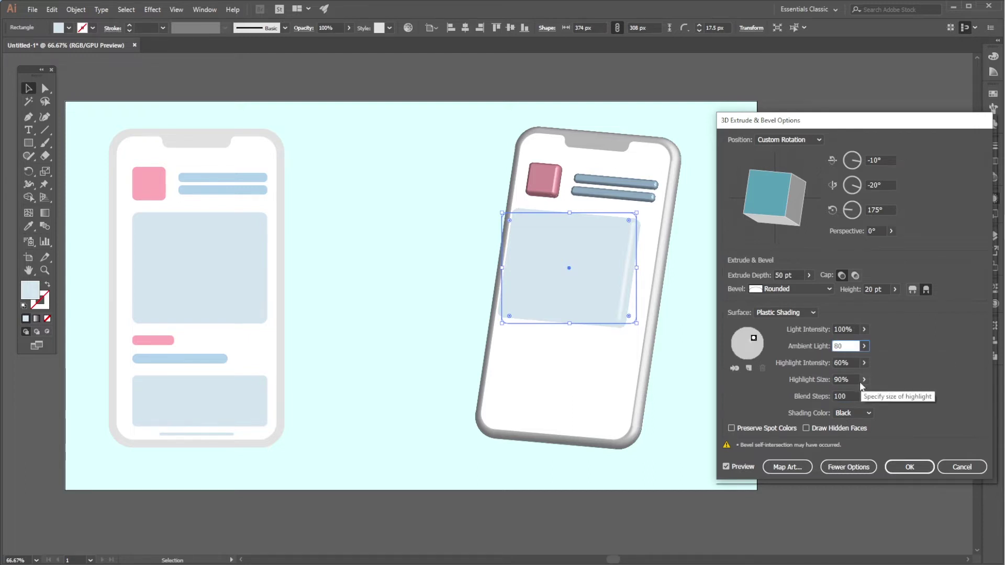
click(910, 467)
drag(556, 286, 563, 288)
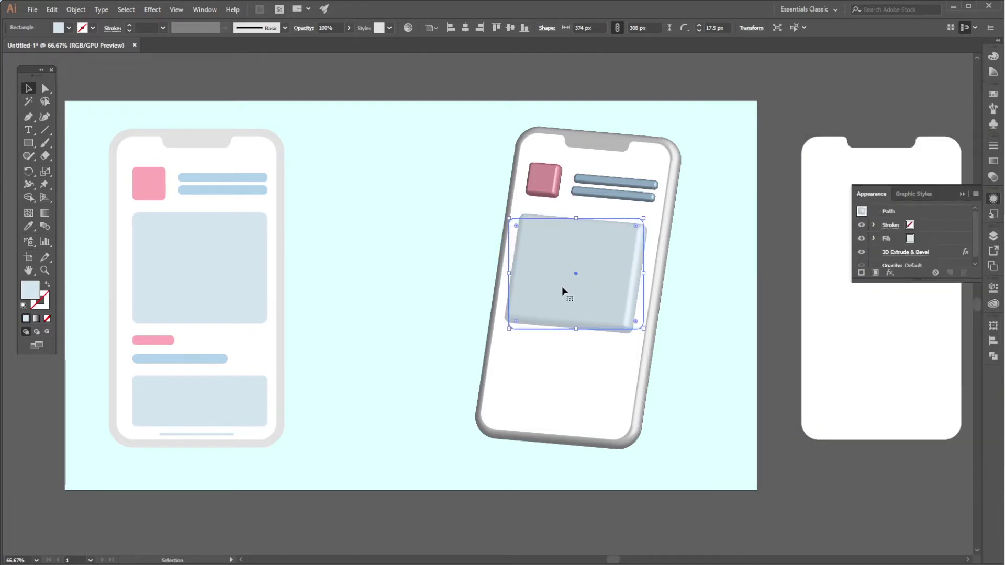
- Reapply the 3D settings to the pink square, with adjusted ambient light, and to the two blue bars
click(544, 188)
click(898, 253)
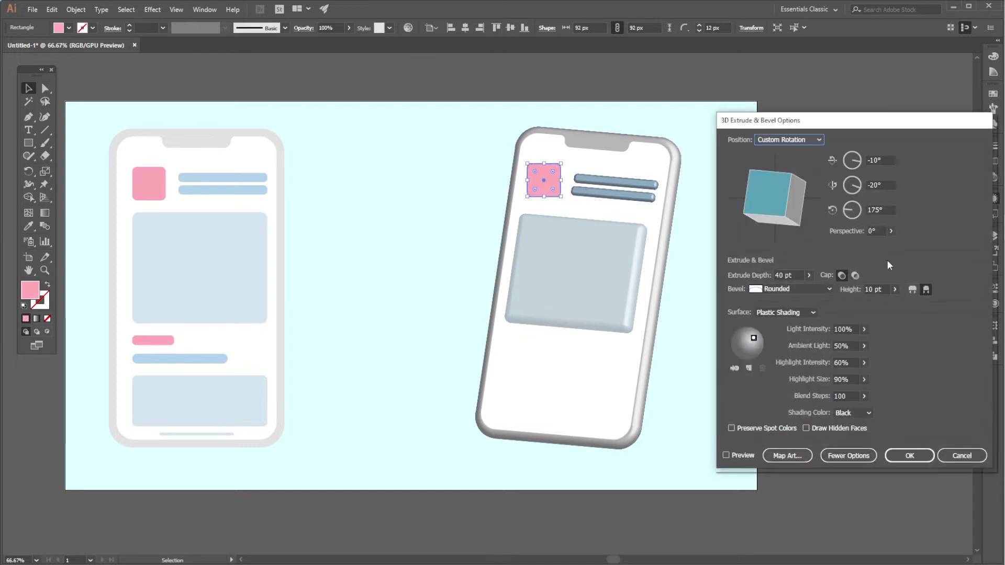
click(854, 347)
click(909, 455)
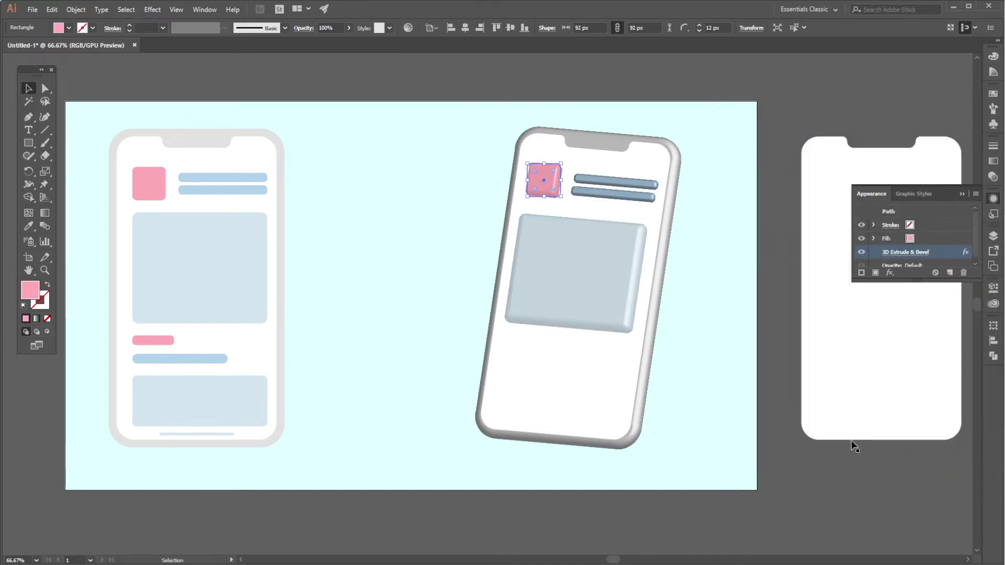
click(628, 197)
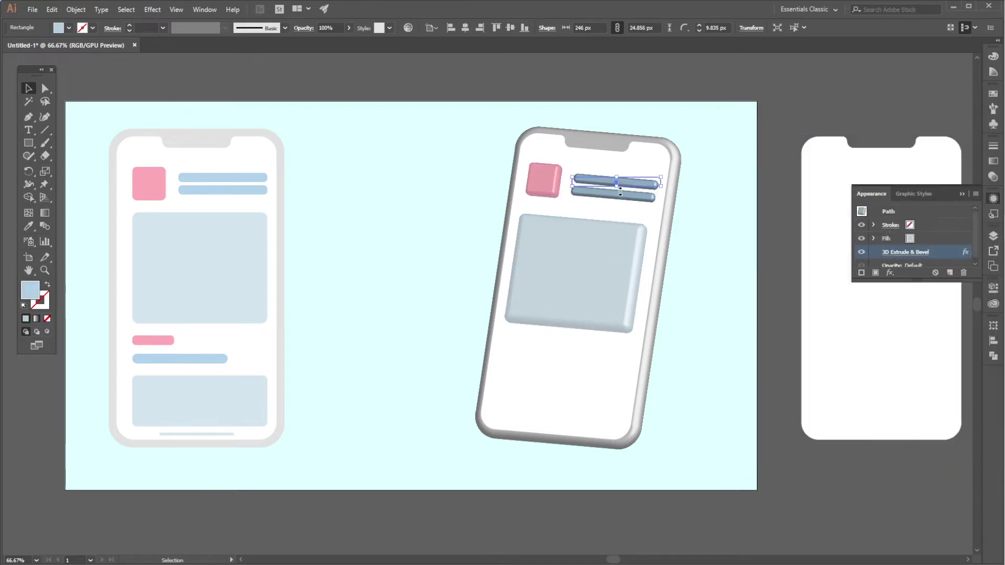
click(904, 252)
key(Return)
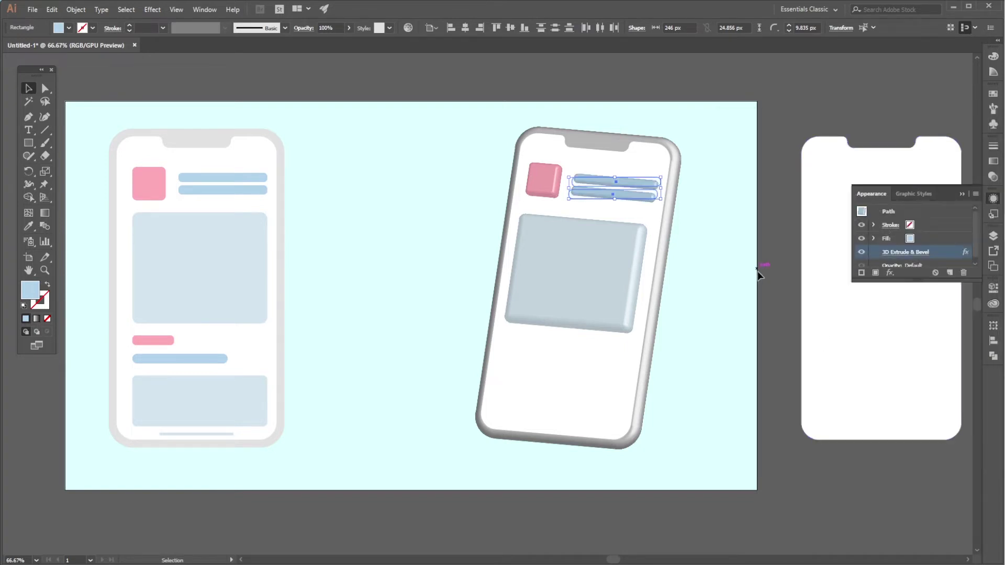
- Thin the large panel to a 20 pt extrusion with a bevel height of 5
scroll(758, 314, down, 1)
click(649, 251)
click(911, 253)
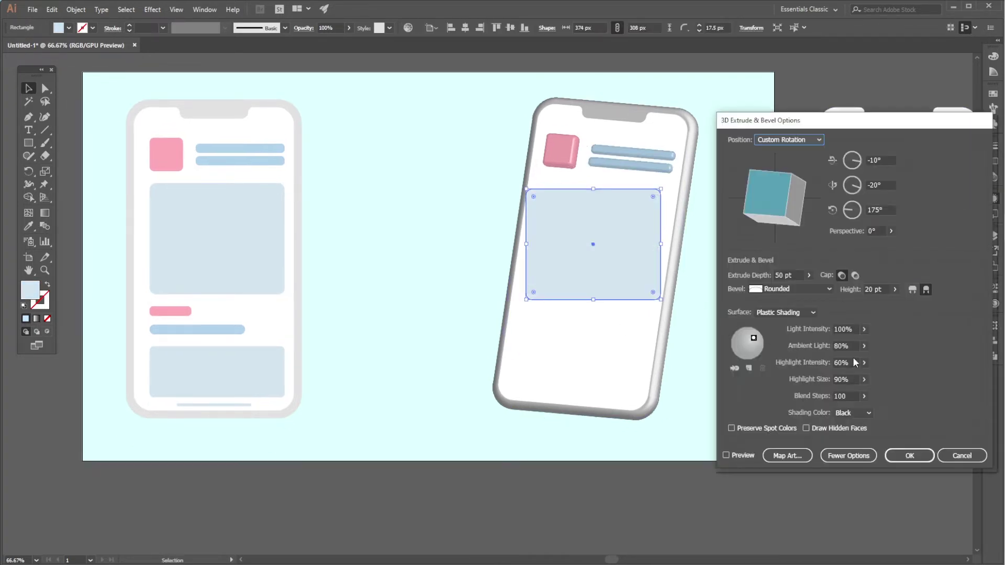
click(795, 276)
text(20)
key(Tab)
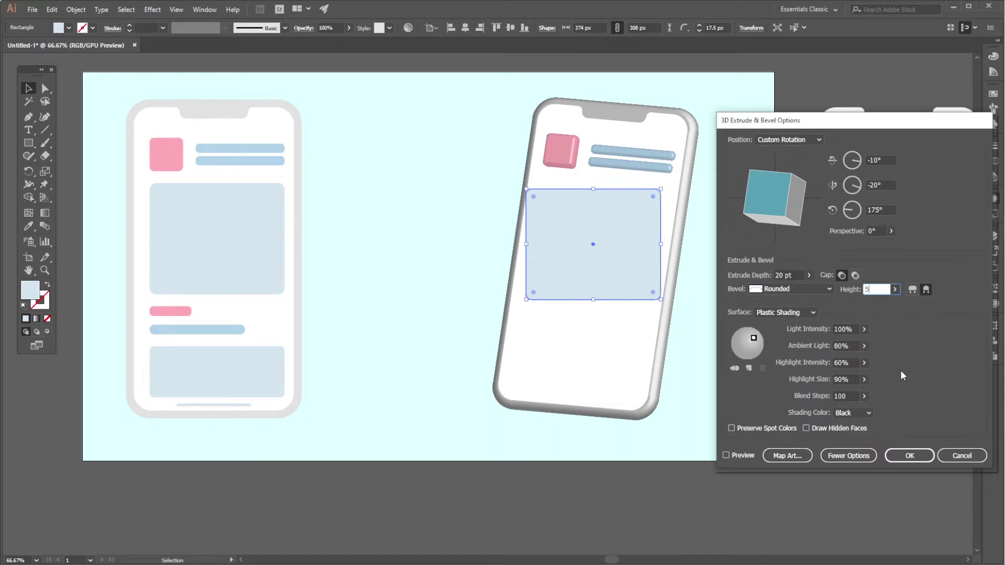
click(910, 456)
click(465, 247)
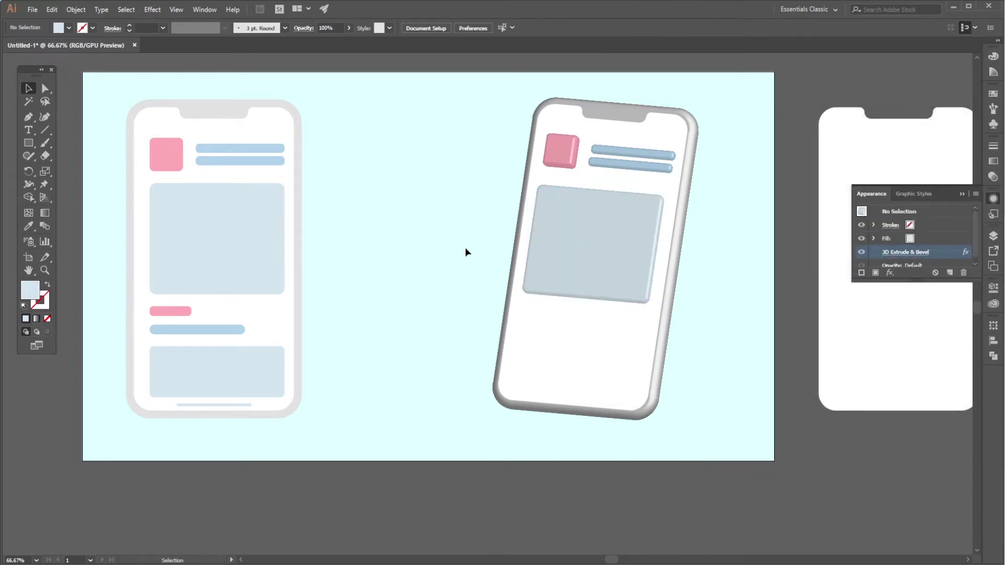
- Copy the flat phone's pink bar, blue bar and bottom rectangle onto the tilted phone
click(178, 313)
shift+click(201, 332)
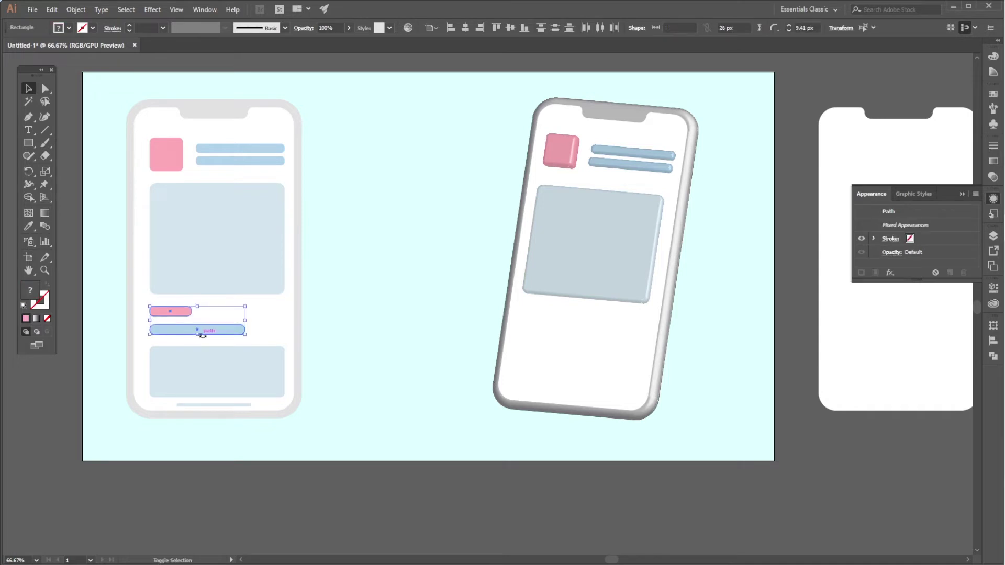
shift+click(194, 370)
drag(211, 376, 576, 377)
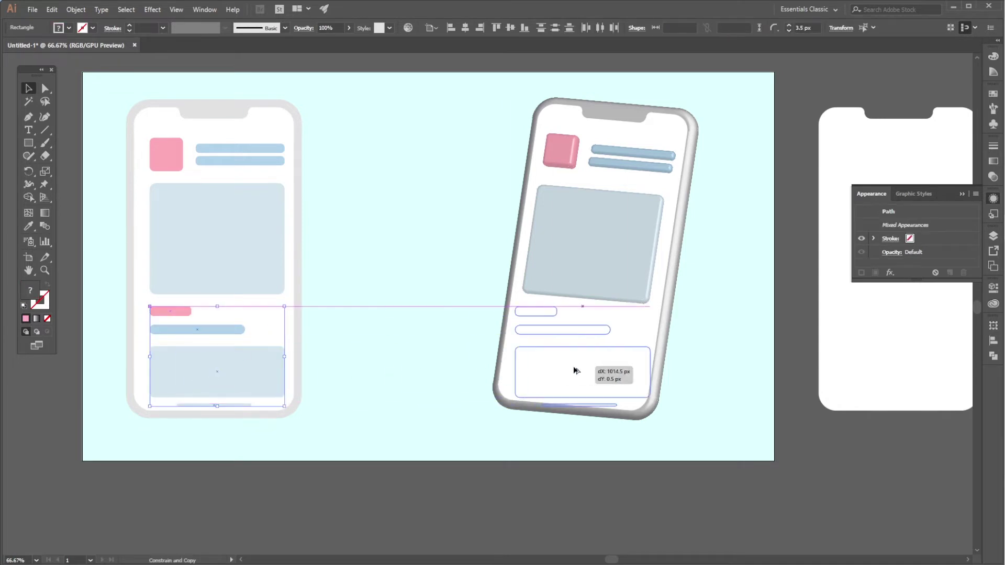
- Apply 3D Extrude & Bevel to the copies, setting X, Y and a 175° Z rotation
click(153, 9)
click(314, 70)
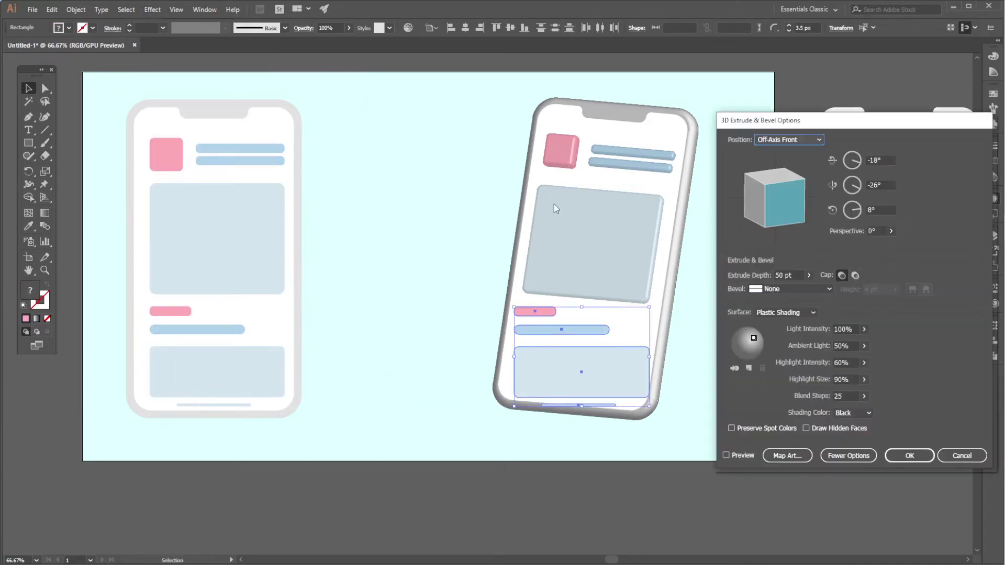
double_click(888, 158)
double_click(874, 186)
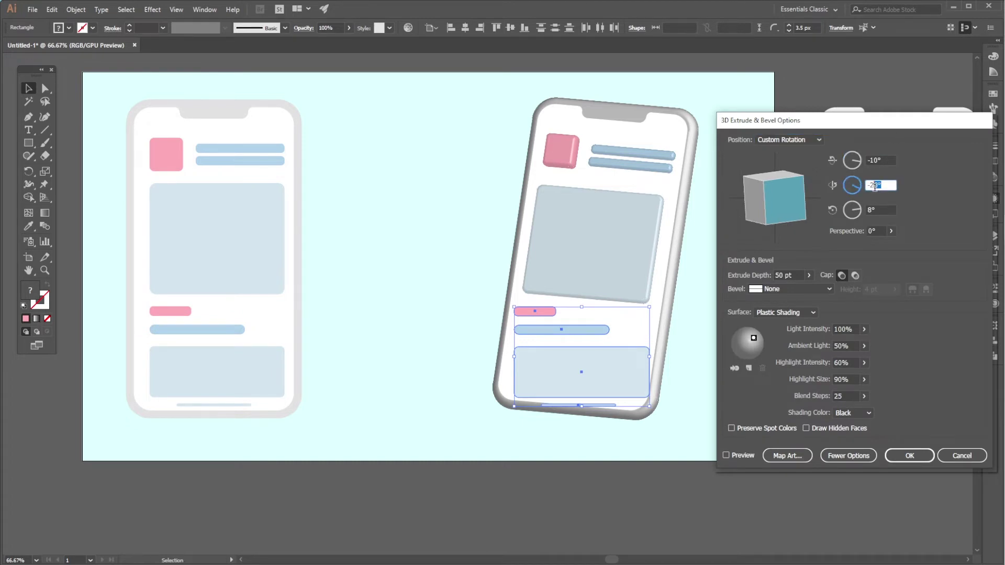
text(-20)
key(Tab)
click(845, 209)
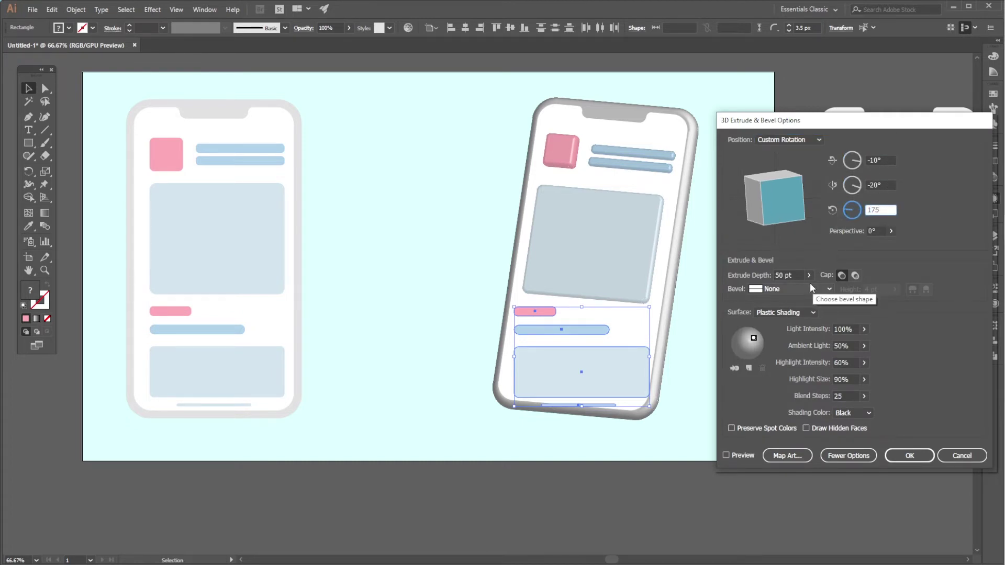
- Give them a Rounded bevel, 20 pt extrude depth, 80% ambient light and 100 blend steps
click(796, 289)
click(789, 409)
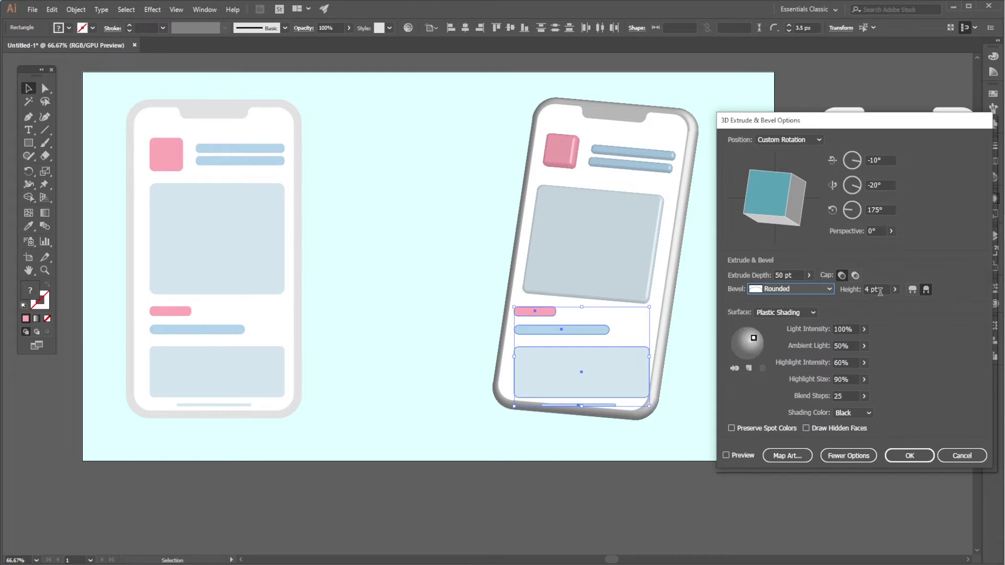
double_click(785, 276)
text(20)
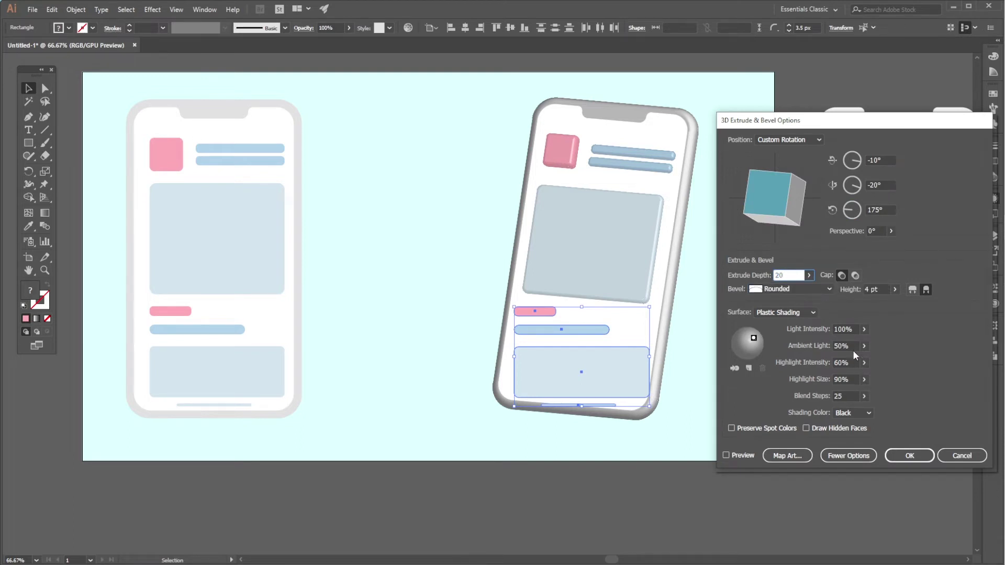
double_click(841, 346)
text(80)
double_click(845, 396)
text(100)
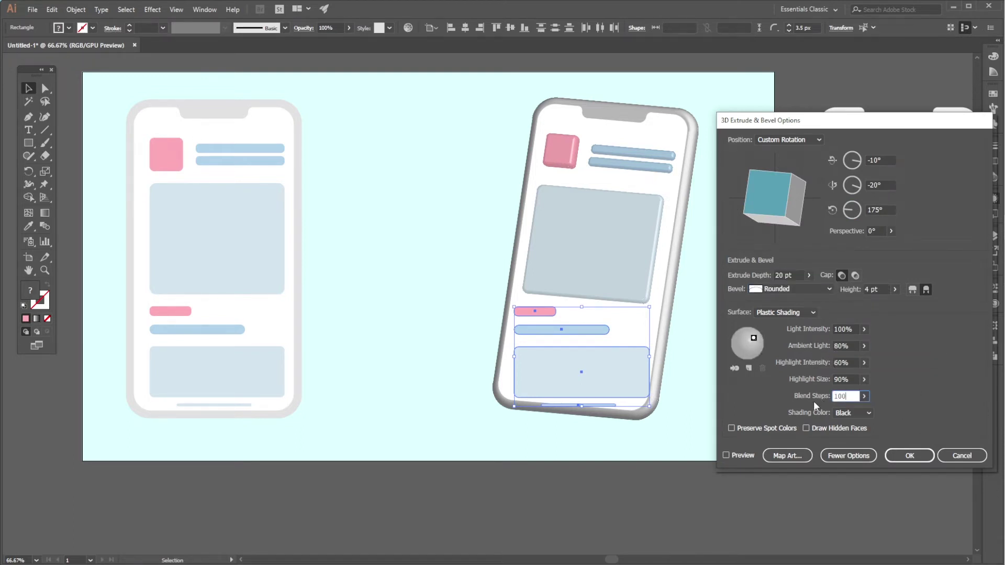
key(Return)
click(597, 455)
- Nudge the pink pill, blue pill and bottom panel closer together
key(ctrl+plus)
key(ctrl+plus)
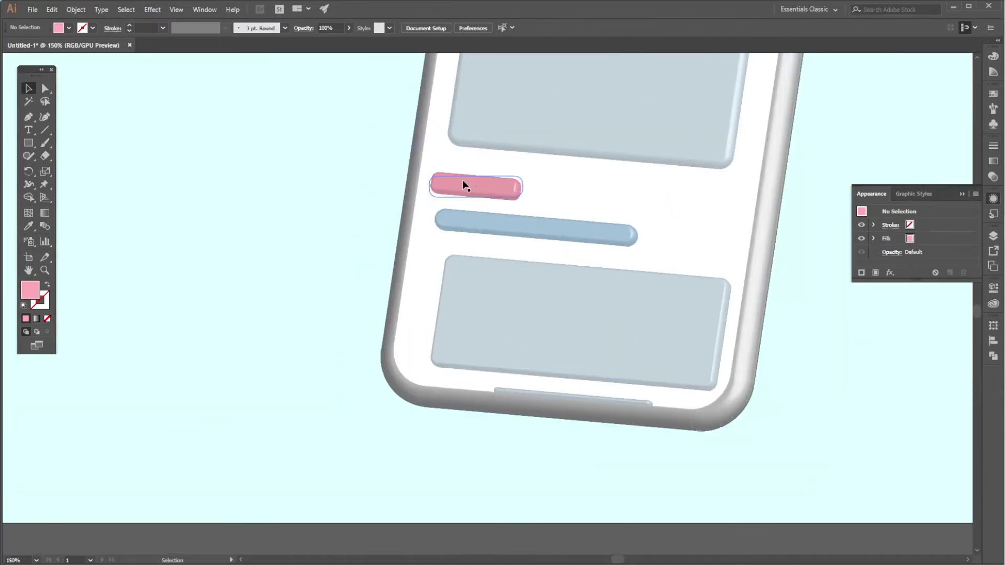
drag(463, 181, 469, 176)
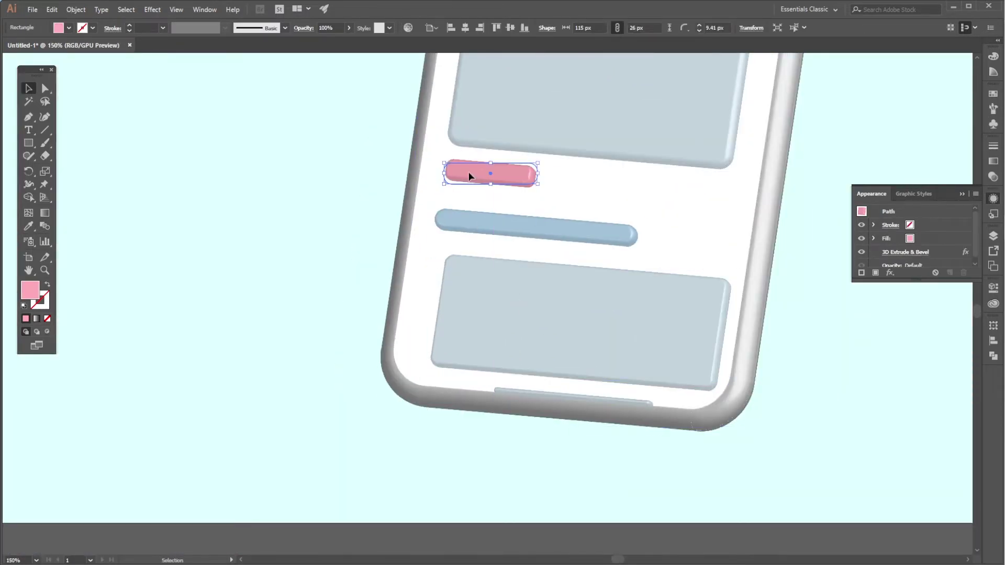
drag(489, 219, 491, 207)
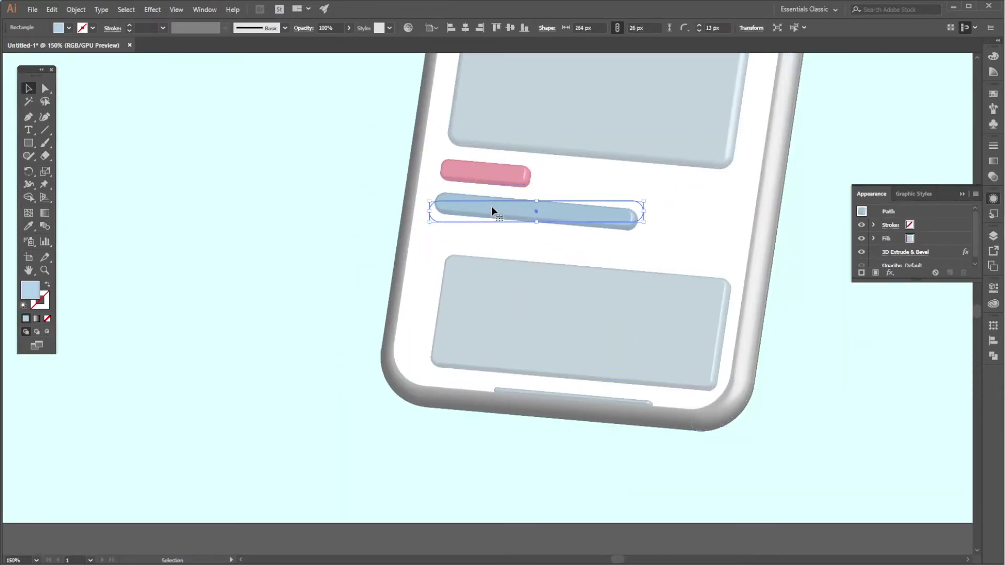
mouse_move(545, 322)
mouse_down()
mouse_move(537, 309)
mouse_move(542, 334)
mouse_up()
- Reposition the home-indicator bar and confirm its 3D settings
click(557, 385)
drag(557, 384, 581, 388)
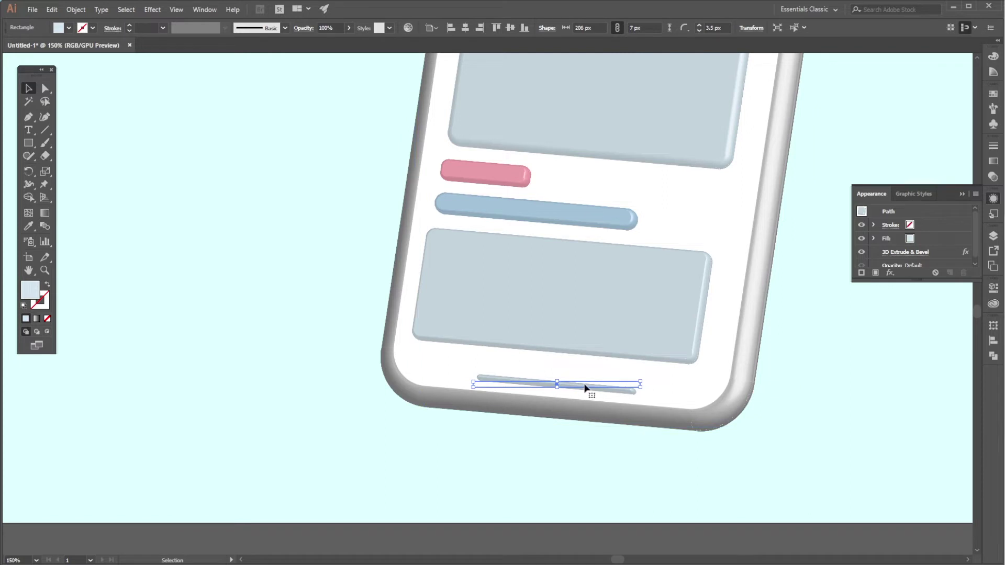
click(908, 255)
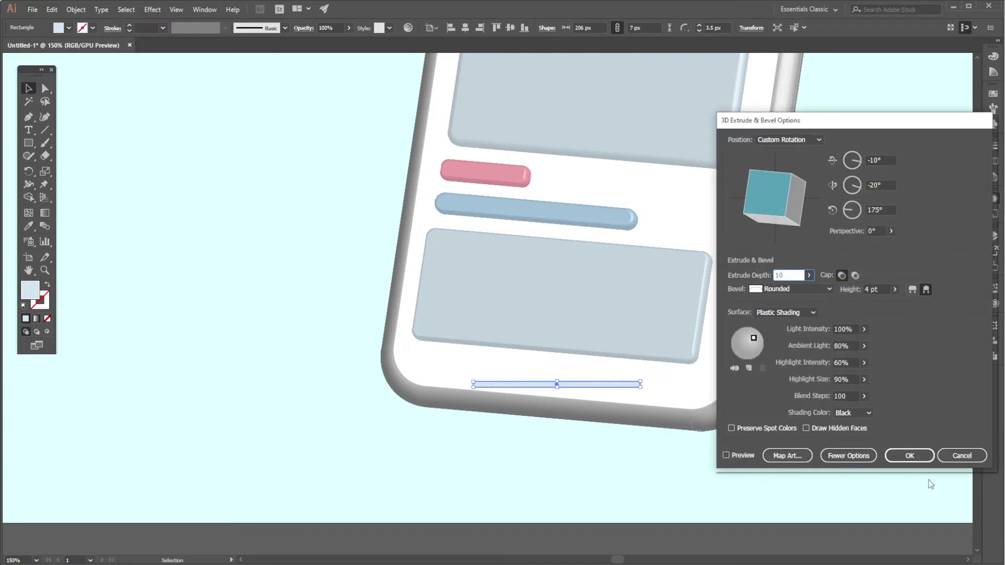
click(909, 455)
- Change the bevel height of the blue pill's 3D effect
click(494, 333)
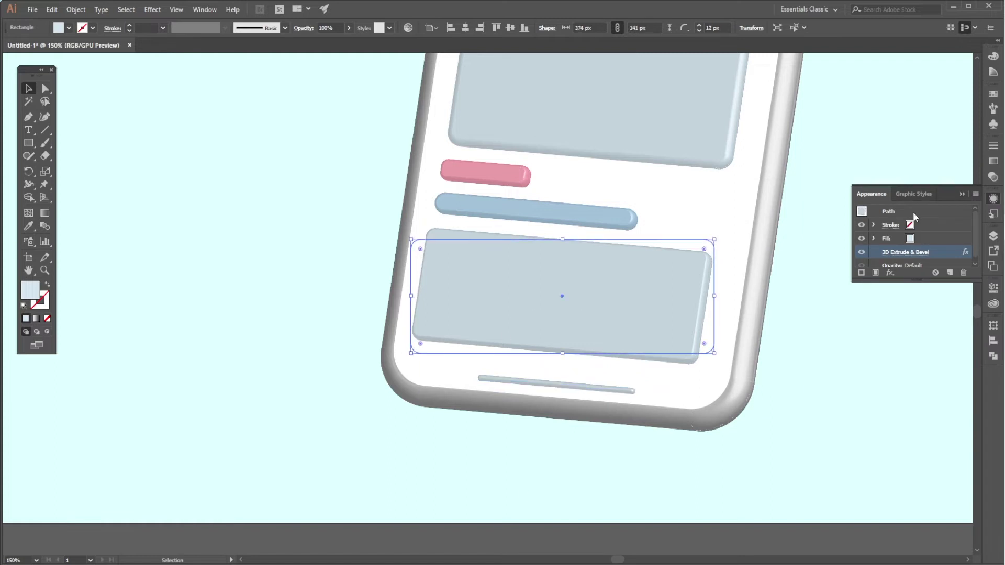
click(590, 213)
click(896, 253)
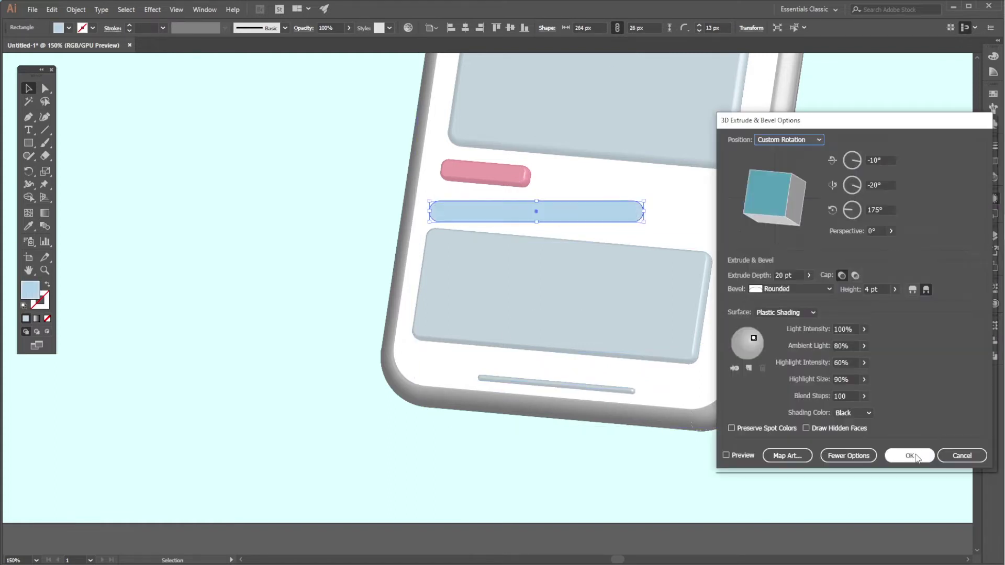
click(865, 289)
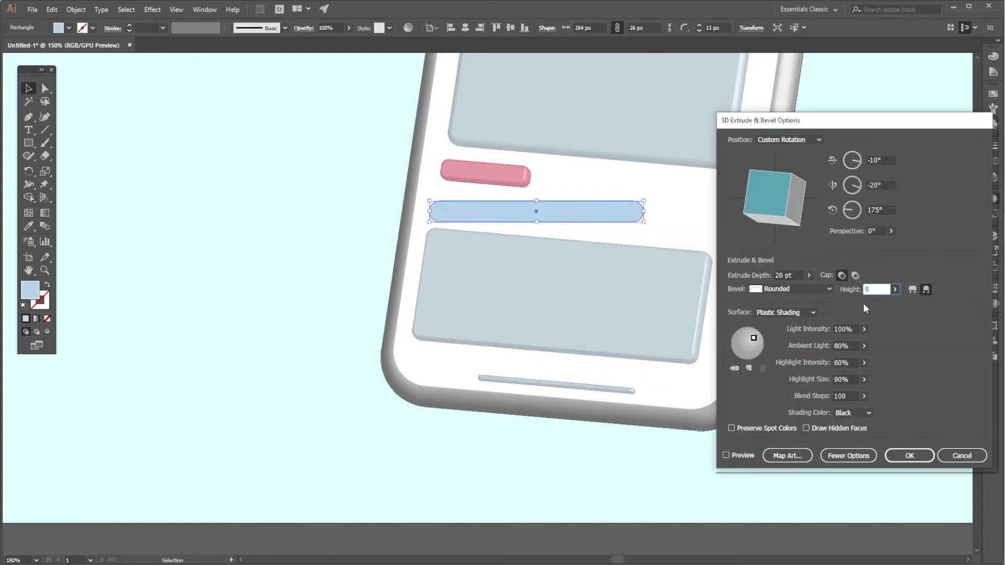
click(909, 455)
- Deepen the large grey panel's bevel height to 8
click(486, 172)
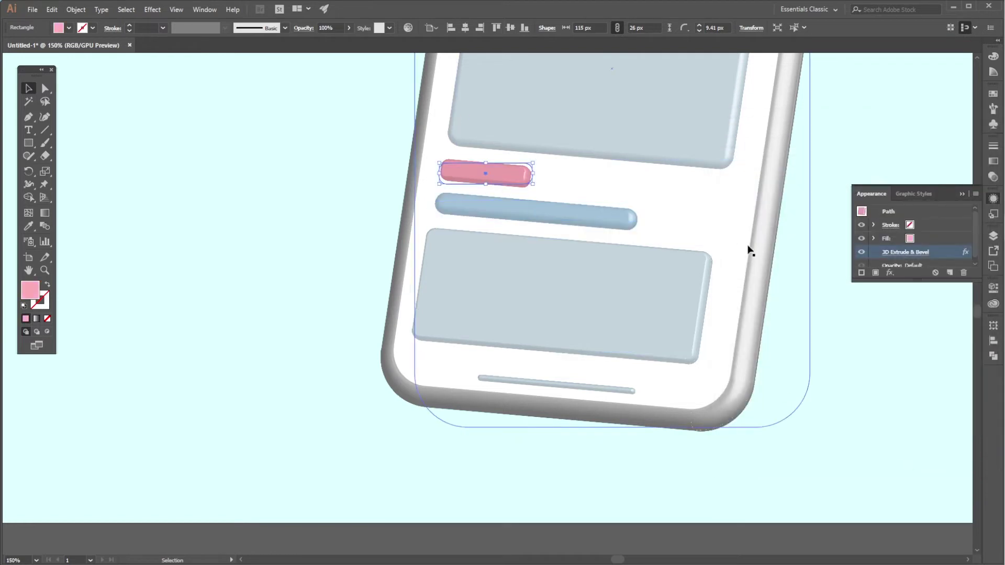
click(710, 304)
click(905, 252)
click(877, 289)
text(8)
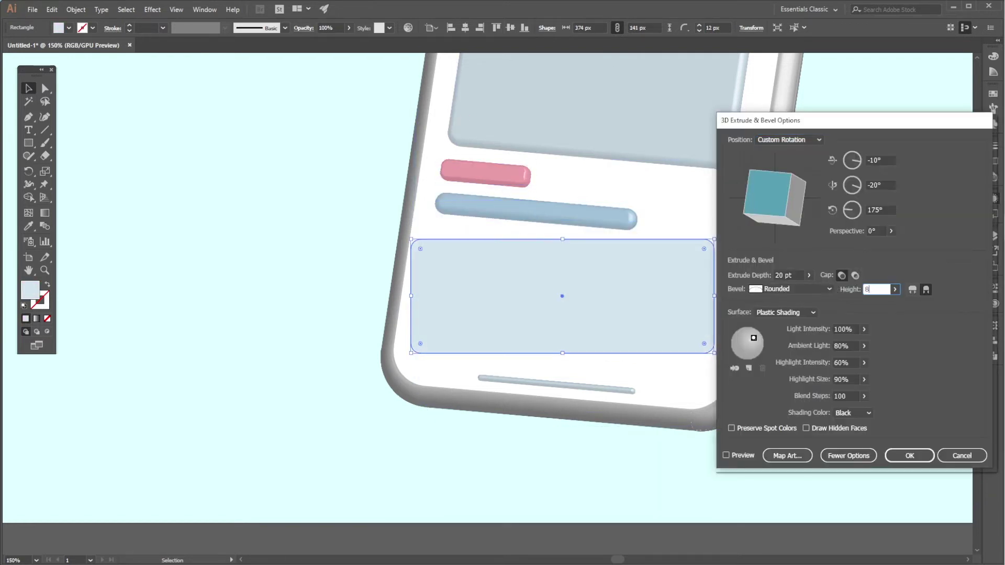
click(932, 461)
- Set the pink pill's bevel height to 10 and zoom out to the artboard
click(496, 178)
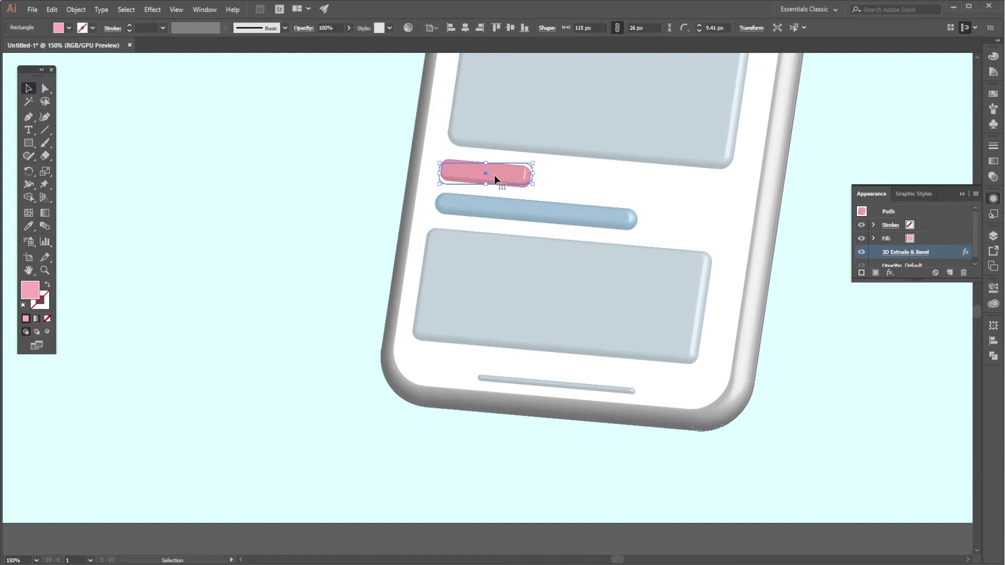
click(892, 252)
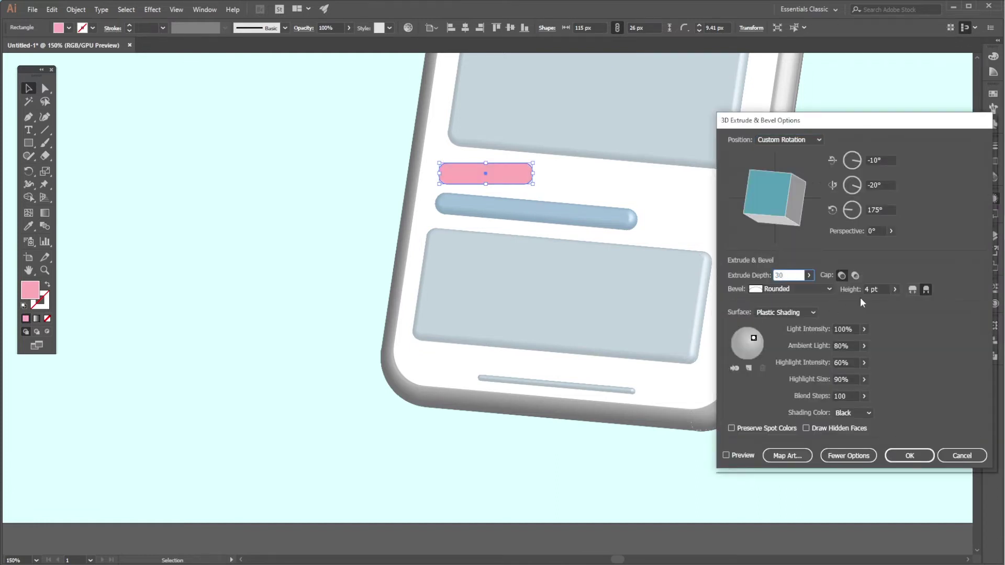
click(873, 290)
text(10)
click(909, 455)
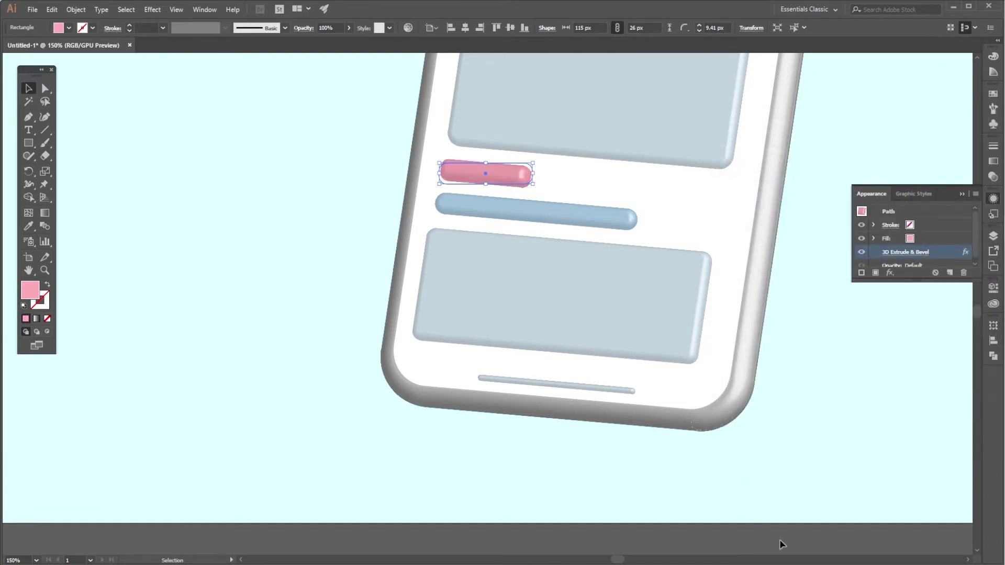
click(779, 543)
key(ctrl+minus)
key(ctrl+minus)
key(ctrl+minus)
key(ctrl+plus)
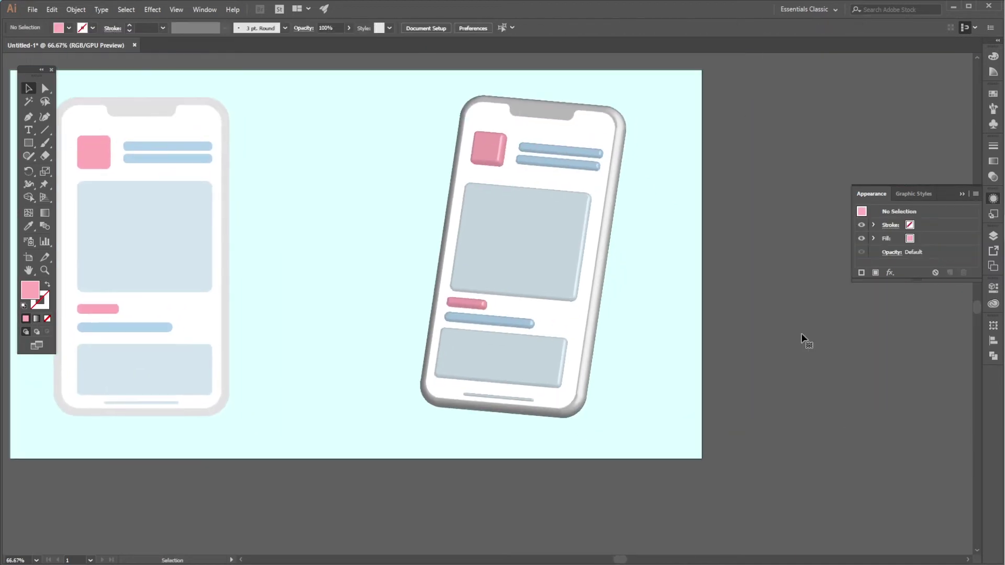
- Nudge the large grey panel and the lower panel upward to even the spacing
scroll(507, 197, up, 1)
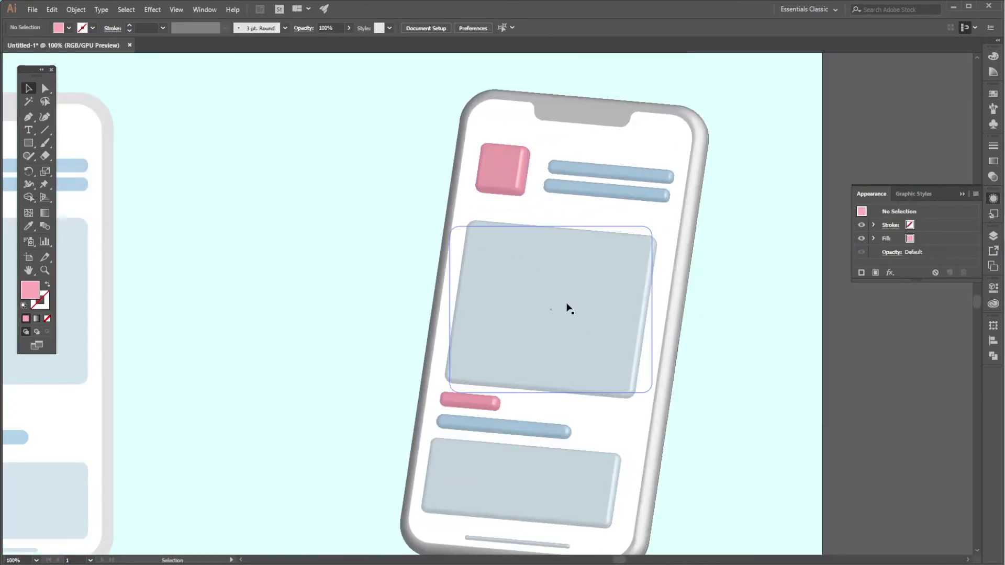
drag(568, 307, 566, 293)
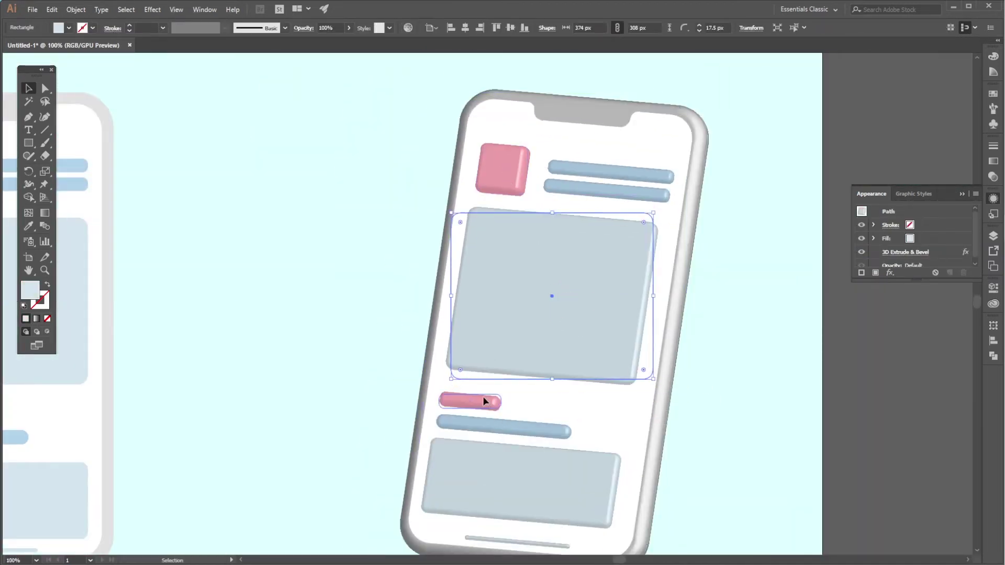
click(482, 397)
shift+click(495, 423)
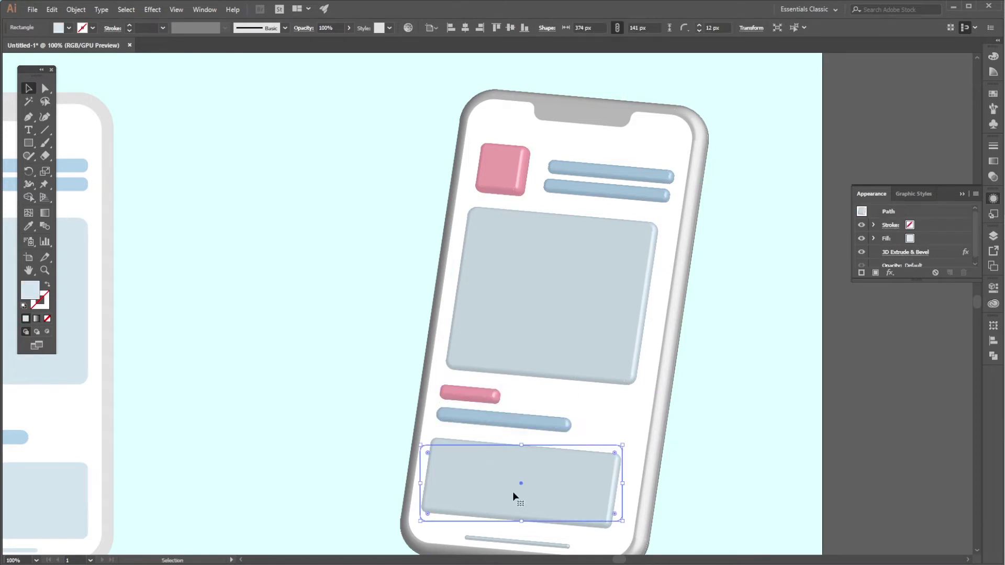
drag(513, 492, 497, 479)
click(818, 374)
key(ctrl+minus)
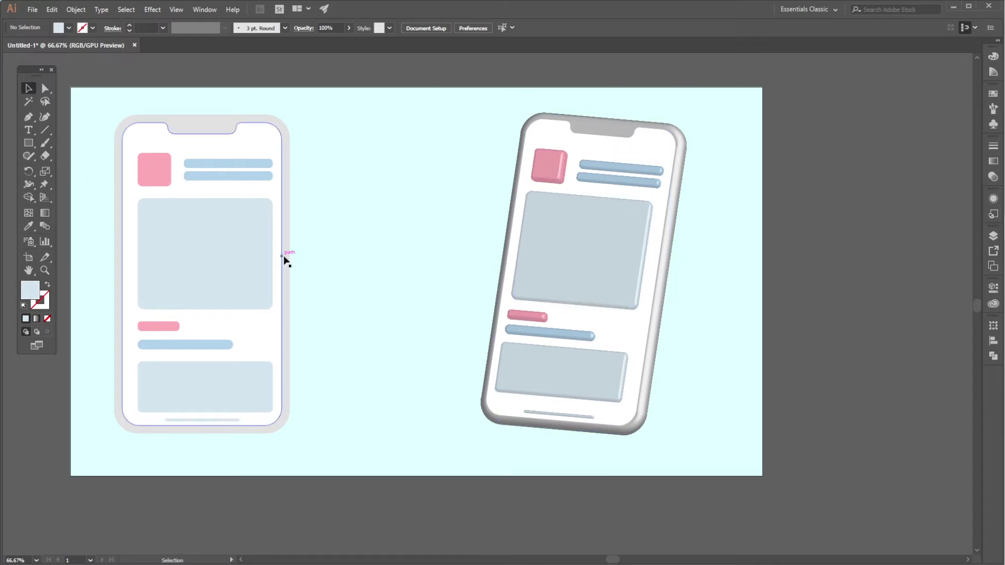
drag(28, 143, 71, 164)
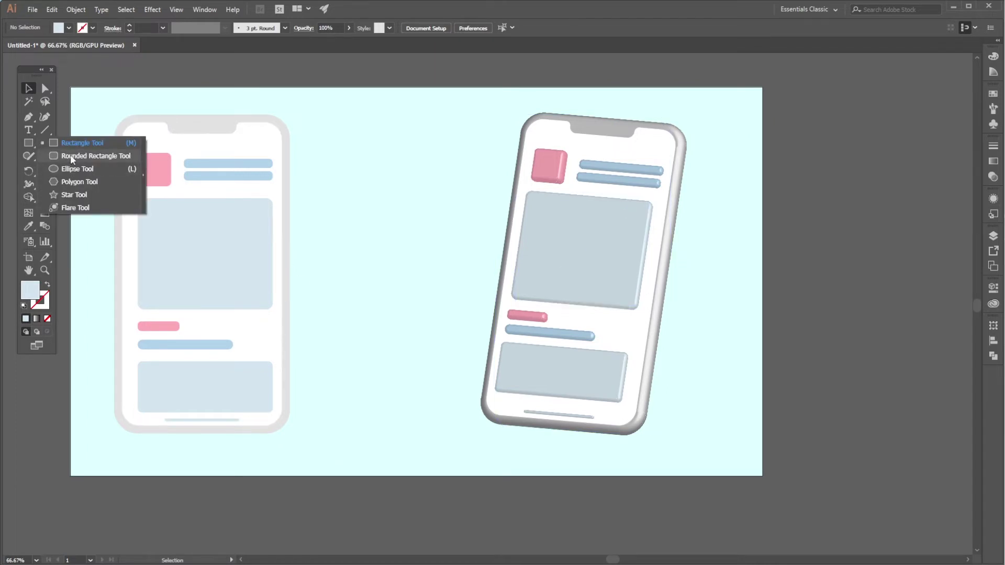
- Draw a wide rounded rectangle and a small square rotated into a diamond below it
click(70, 155)
mouse_move(525, 184)
mouse_down()
mouse_move(720, 270)
mouse_move(668, 253)
mouse_move(626, 287)
mouse_up()
click(28, 143)
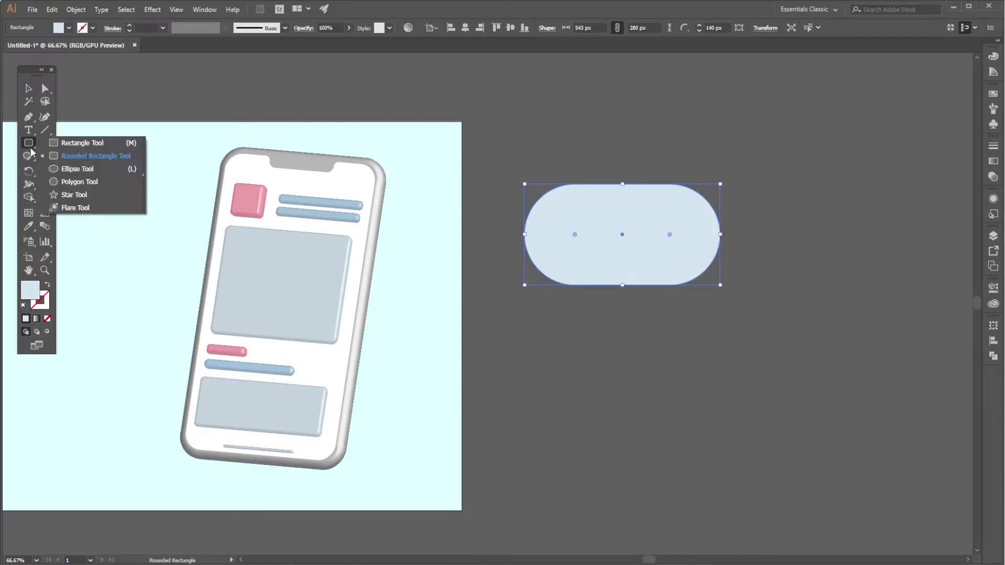
click(73, 141)
drag(559, 315, 593, 350)
key(v)
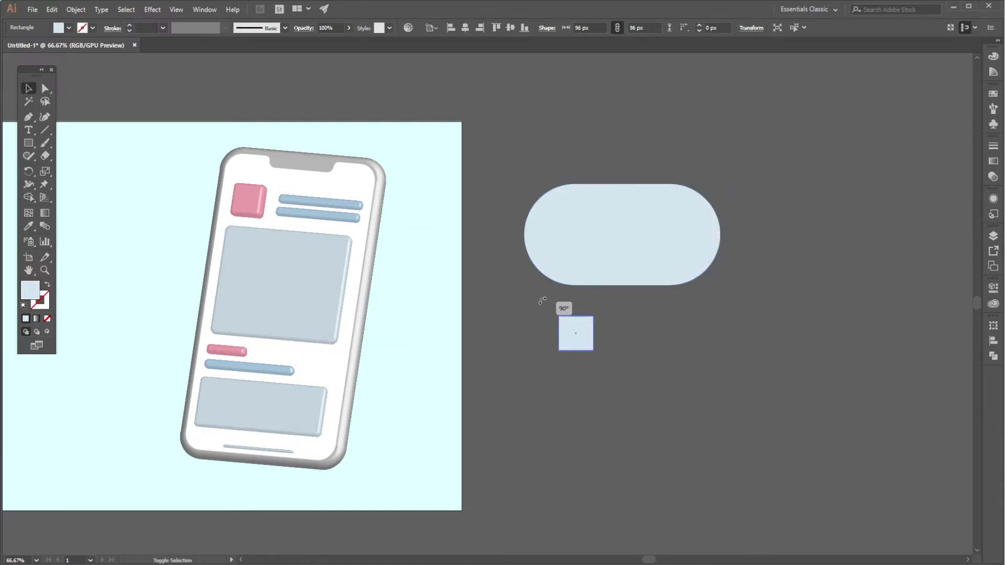
mouse_move(574, 311)
mouse_down()
mouse_move(549, 248)
mouse_move(548, 286)
mouse_up()
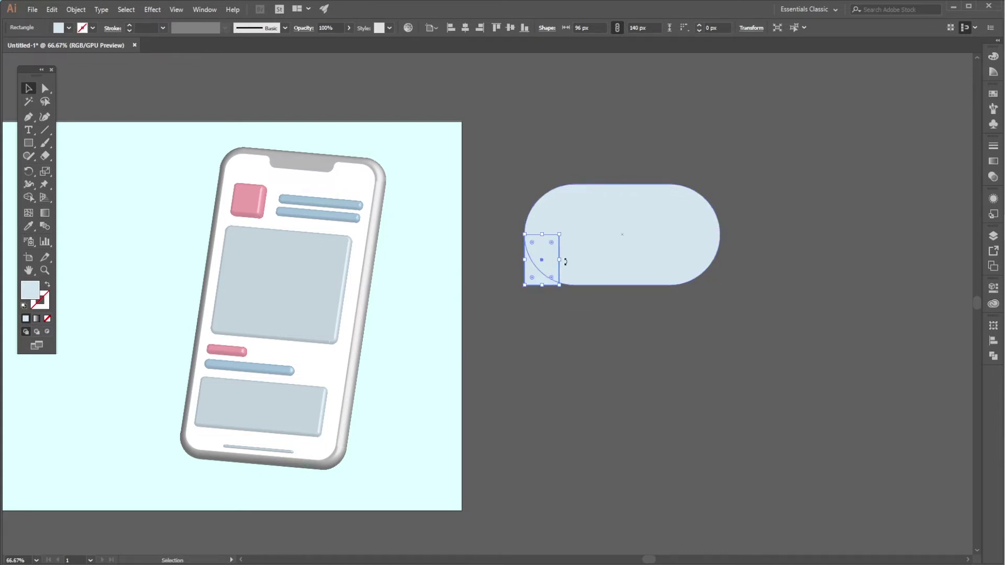
- Merge the diamond and pill with Shape Builder and pull the bottom-left corner into a tail
shift+click(635, 258)
key(shift+m)
mouse_move(564, 272)
mouse_down()
mouse_move(506, 290)
mouse_move(512, 298)
mouse_up()
key(a)
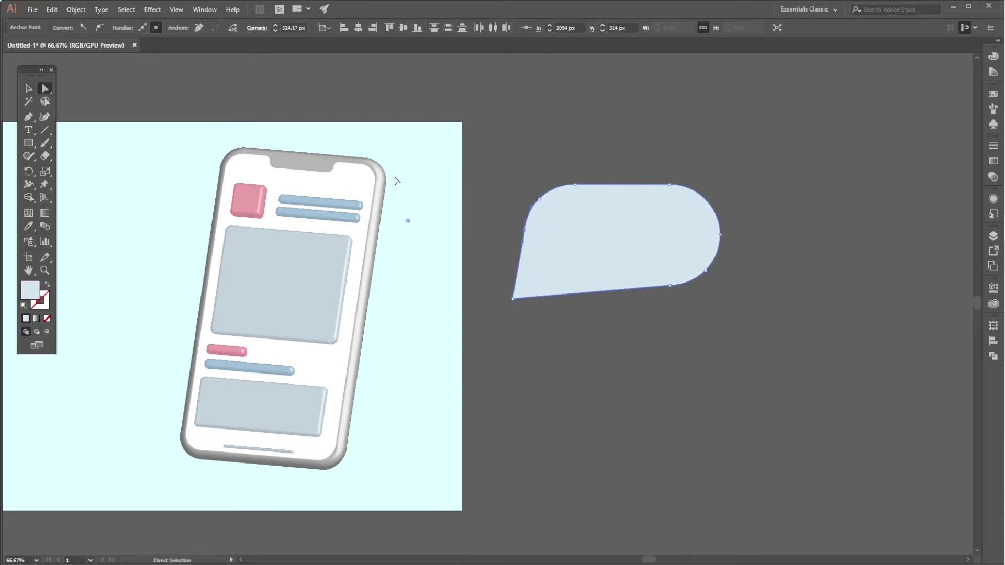
key(ctrl+z)
key(plus)
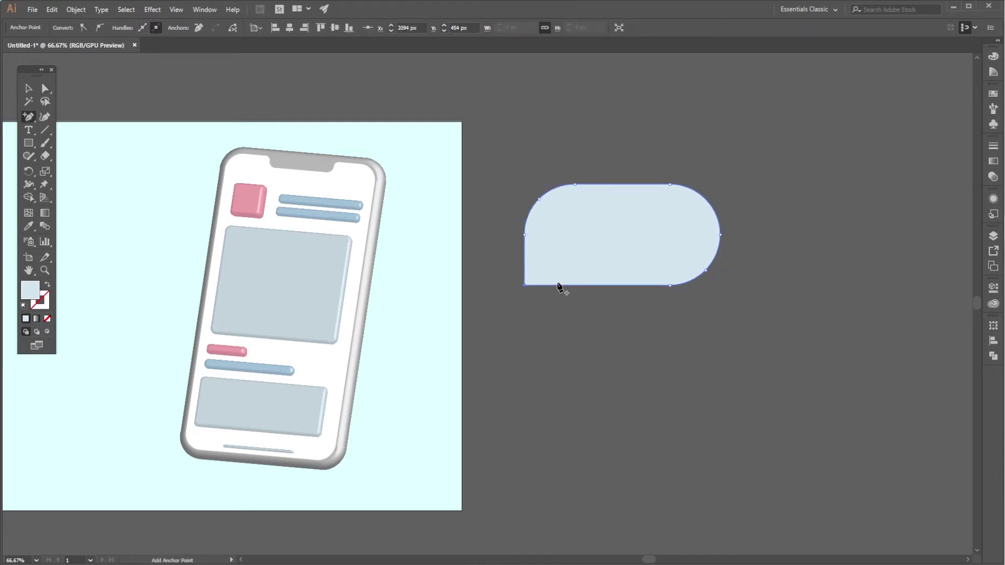
drag(525, 286, 513, 307)
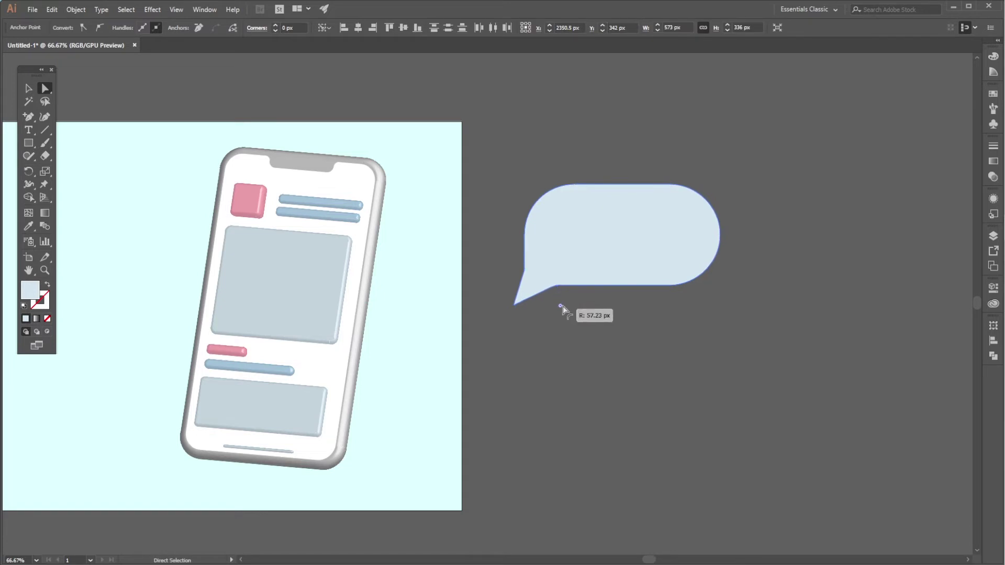
- Drag the speech bubble's bottom edge up to make it shorter
key(v)
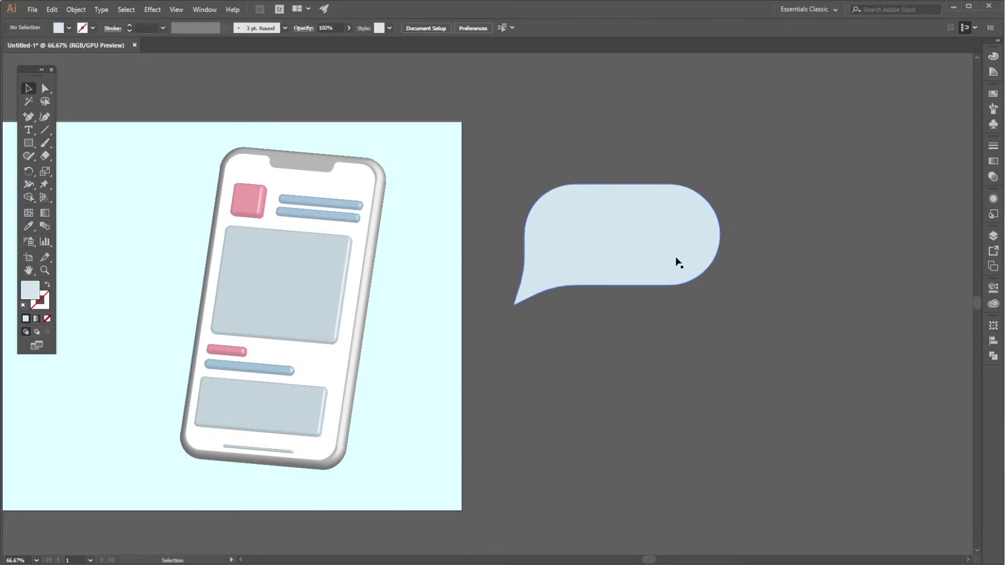
click(678, 262)
drag(621, 306, 620, 289)
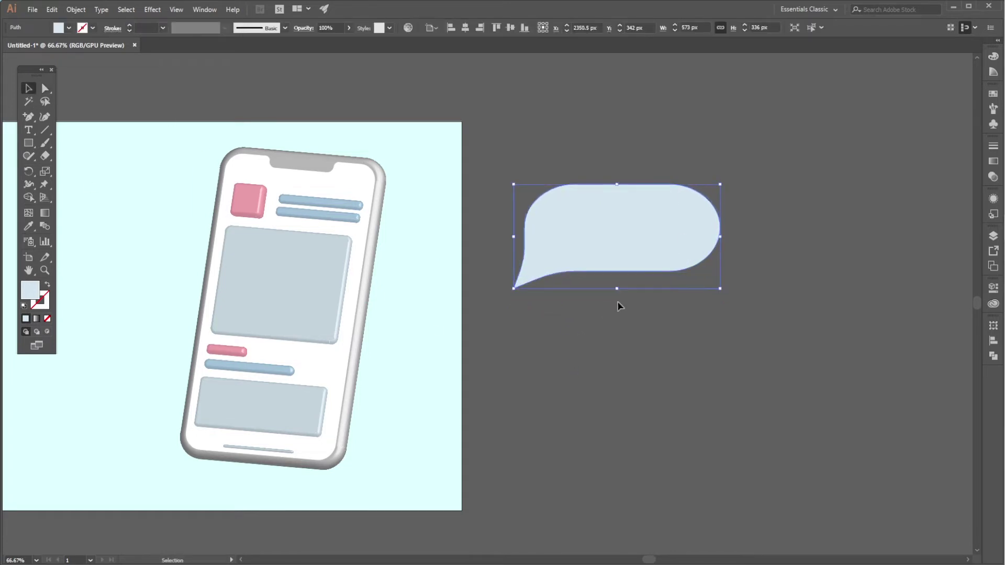
click(619, 305)
drag(29, 142, 78, 168)
- Draw a small circle above the bubble and repeat copies to make four in a row
mouse_move(546, 131)
mouse_down()
mouse_move(566, 151)
mouse_move(595, 145)
mouse_up()
click(28, 88)
key(ctrl+d)
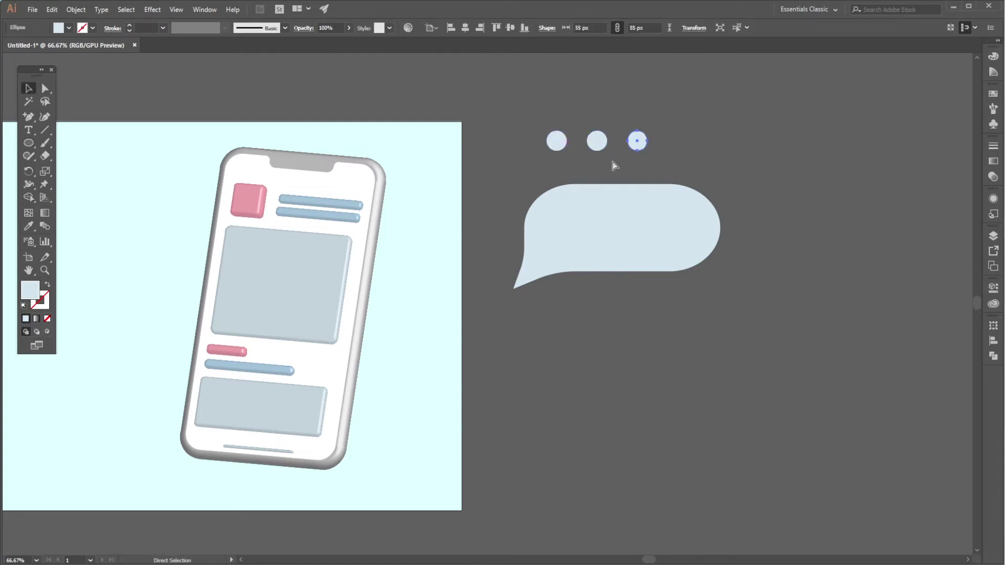
key(ctrl+d)
- Fill the speech bubble with pink from the Color Guide
click(591, 225)
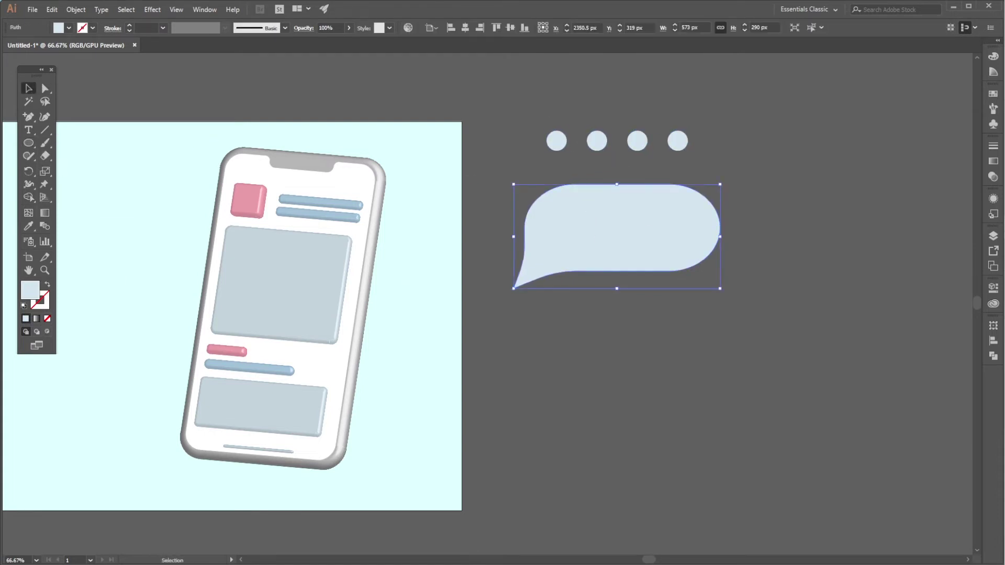
click(994, 57)
click(993, 93)
click(994, 71)
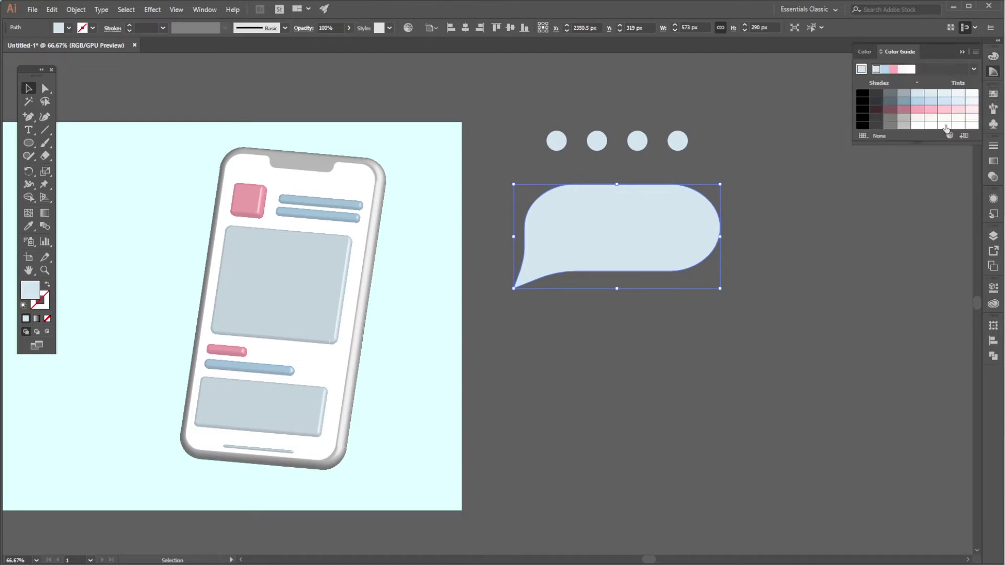
click(931, 109)
- Recolour all four circles white
drag(696, 160, 539, 128)
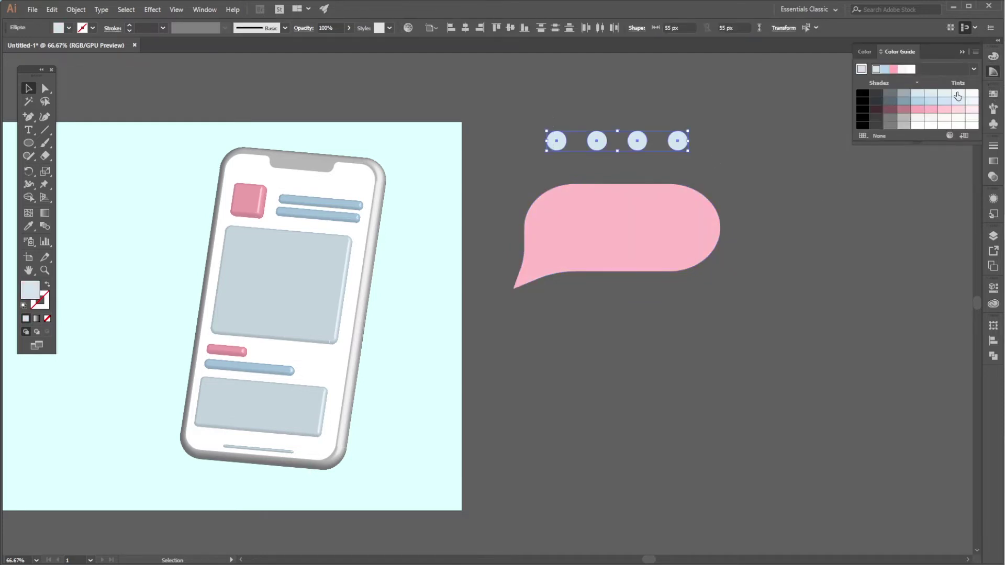
click(996, 58)
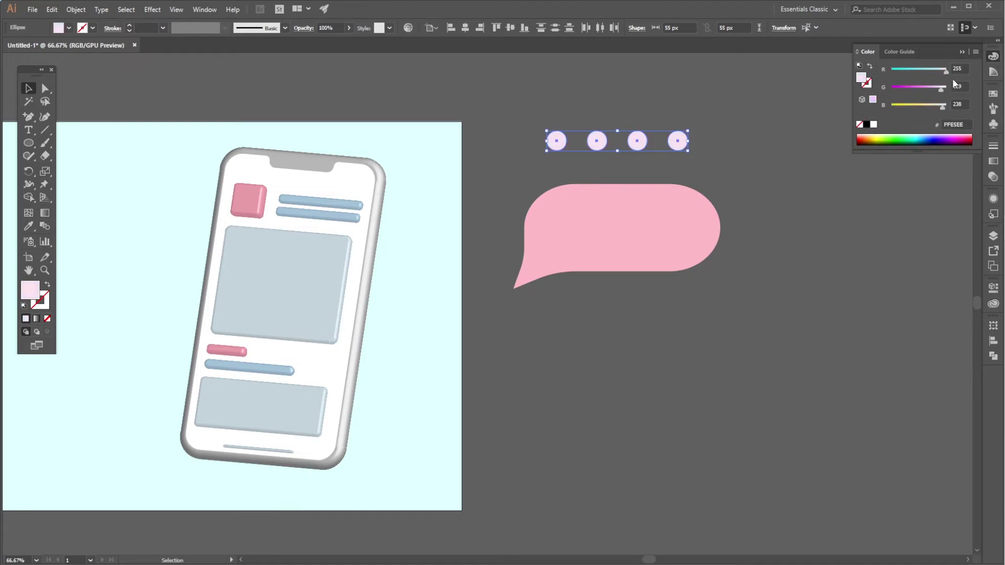
drag(954, 83, 940, 105)
click(775, 189)
click(624, 263)
- Apply 3D Extrude & Bevel to the bubble with preview on, a tilt and a Rounded bevel
click(152, 9)
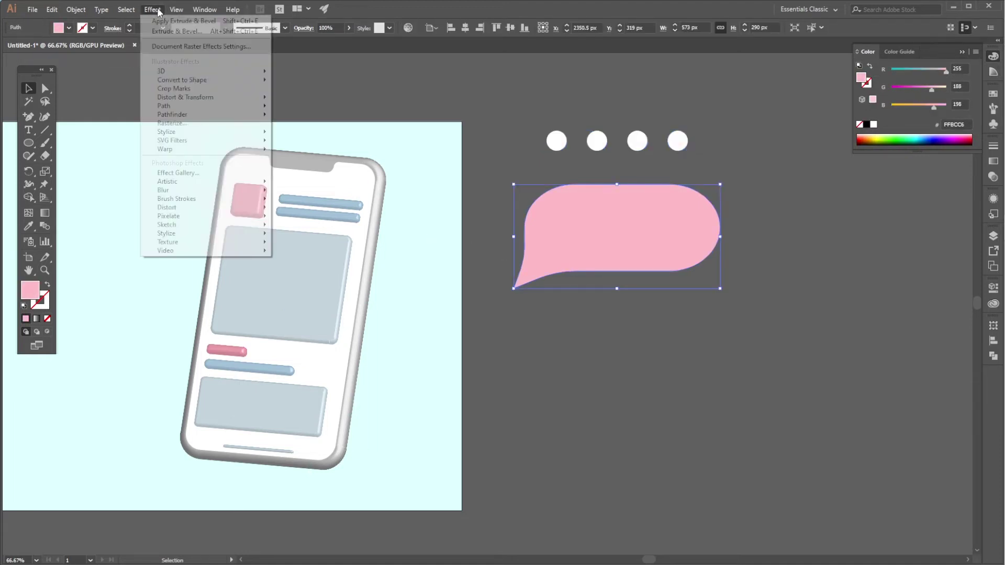
mouse_move(161, 70)
click(295, 71)
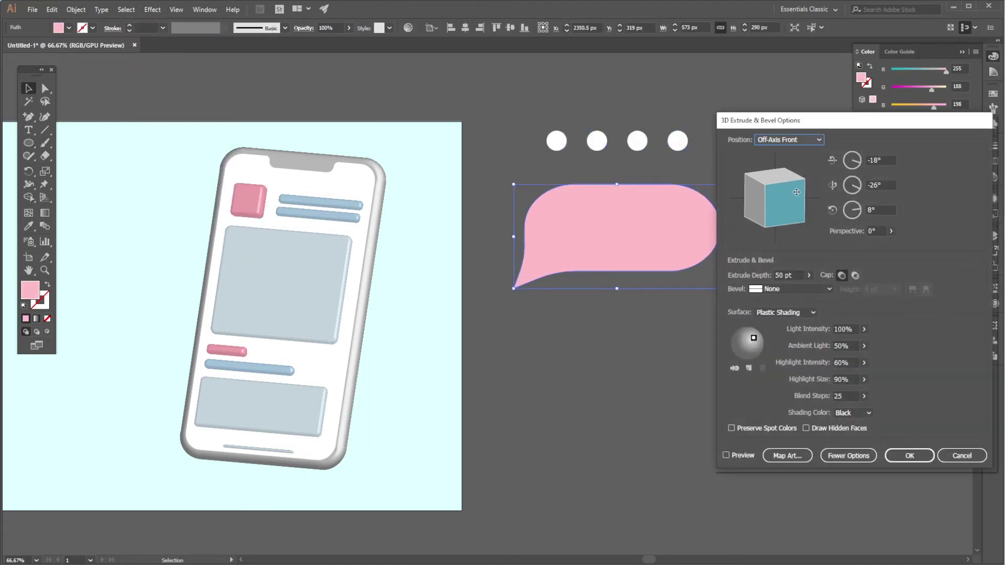
click(726, 456)
mouse_move(779, 209)
mouse_down()
mouse_move(755, 195)
mouse_move(795, 190)
mouse_up()
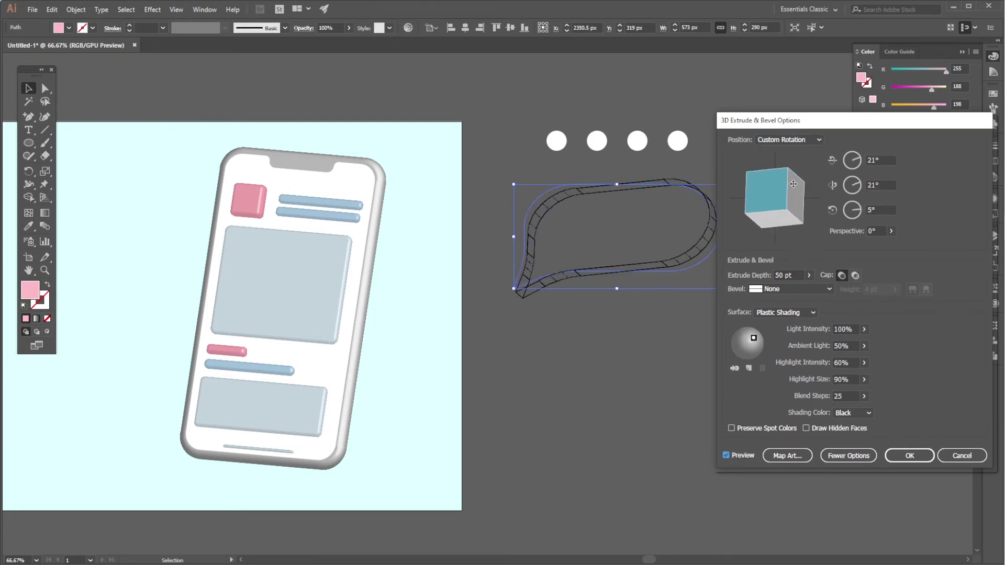
click(809, 291)
click(798, 403)
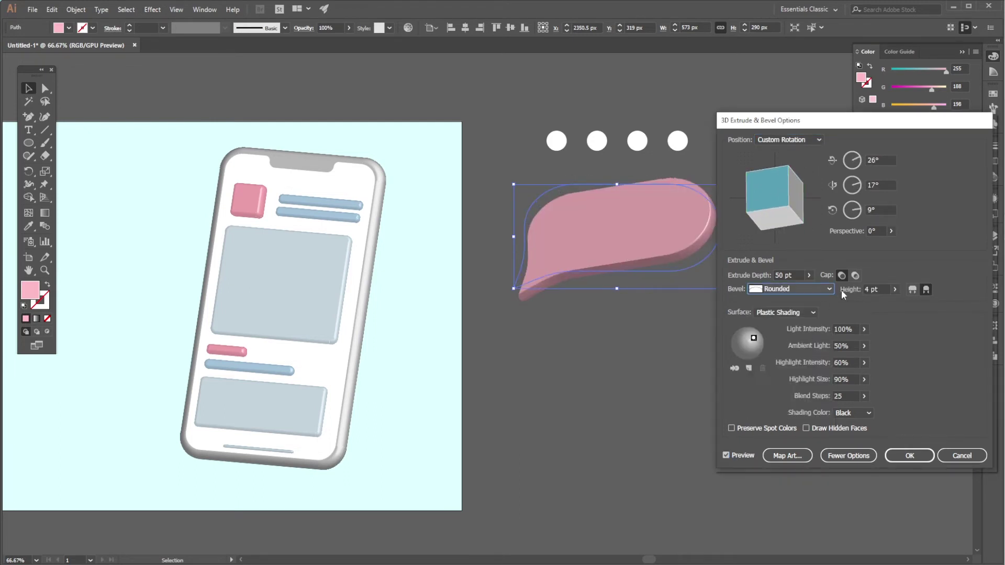
click(878, 289)
text(20)
- Rotate the bubble to 15°, 22°, 1° with a 30 pt bevel, 80% ambient light, 100 blend steps
click(790, 275)
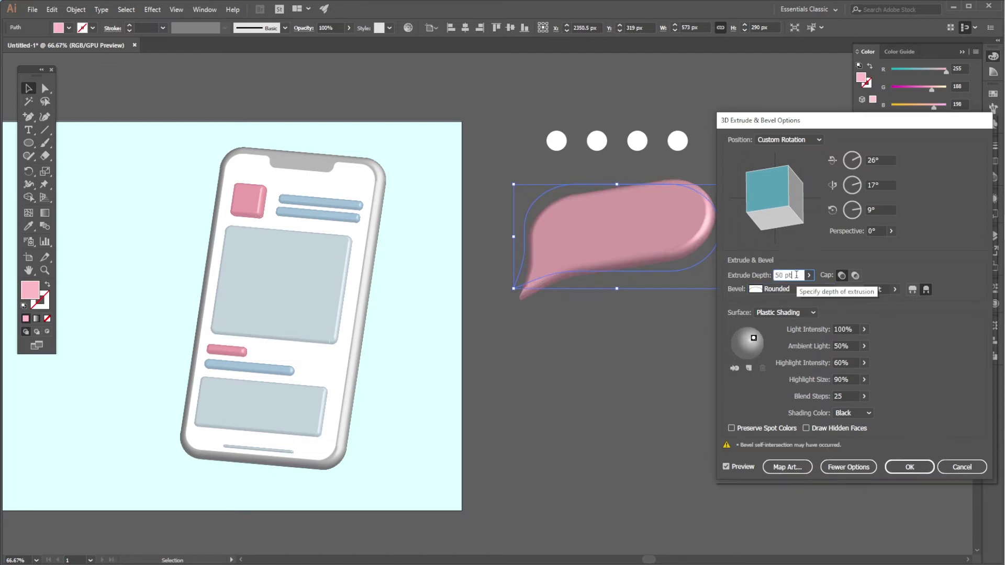
mouse_move(793, 174)
mouse_down()
mouse_move(785, 195)
mouse_move(781, 185)
mouse_up()
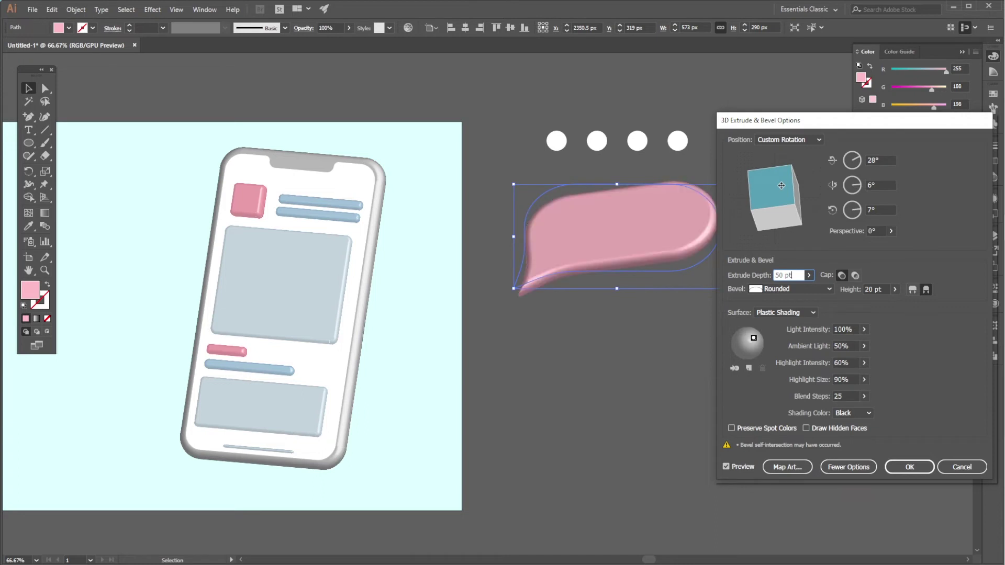
mouse_move(785, 173)
mouse_down()
mouse_move(757, 185)
mouse_move(767, 183)
mouse_up()
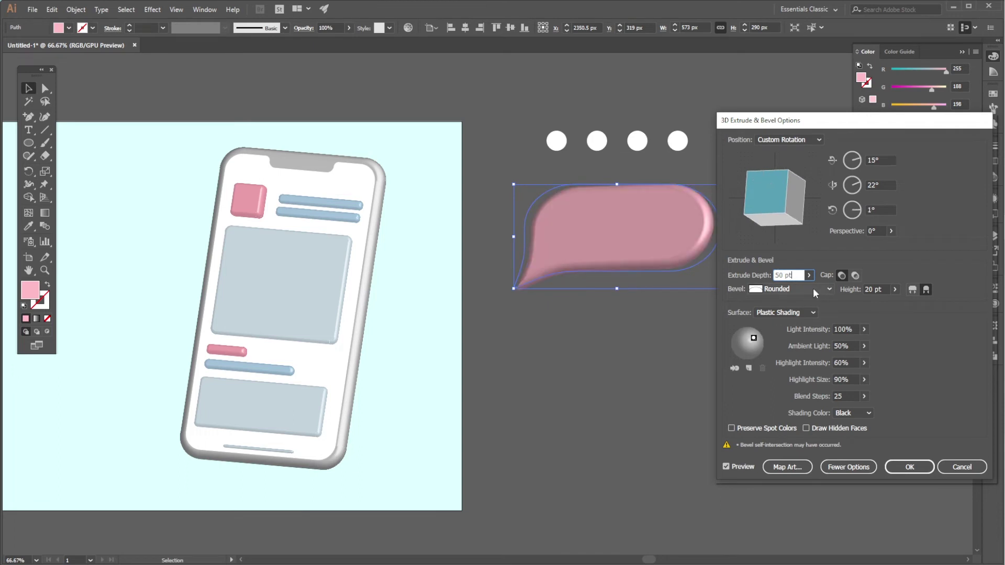
click(857, 290)
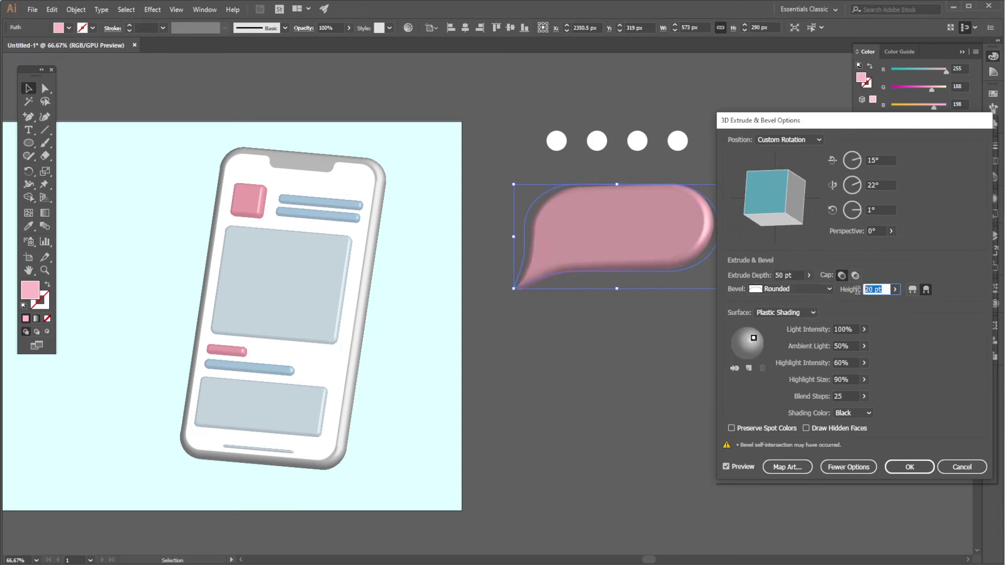
click(856, 329)
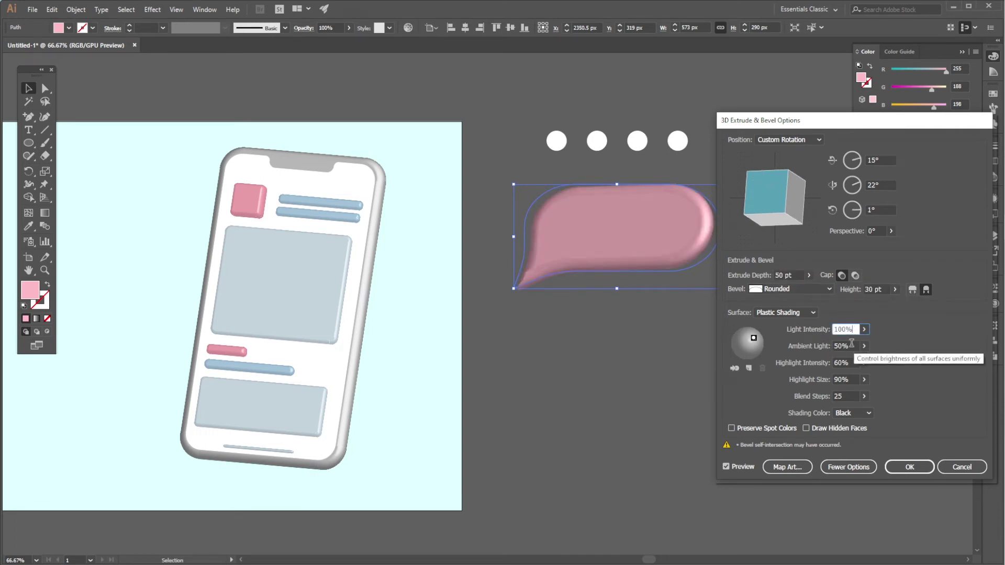
click(834, 347)
click(842, 396)
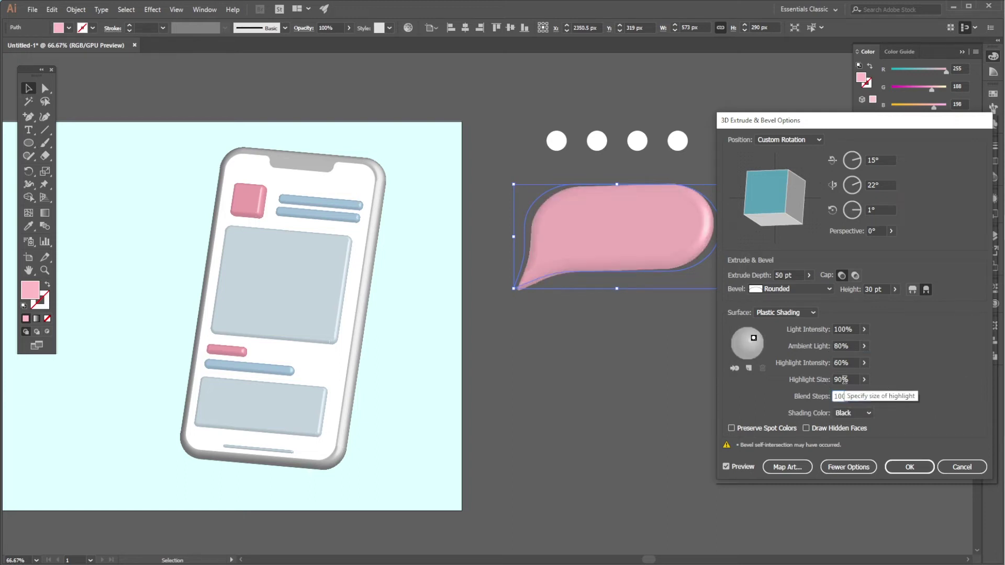
click(845, 380)
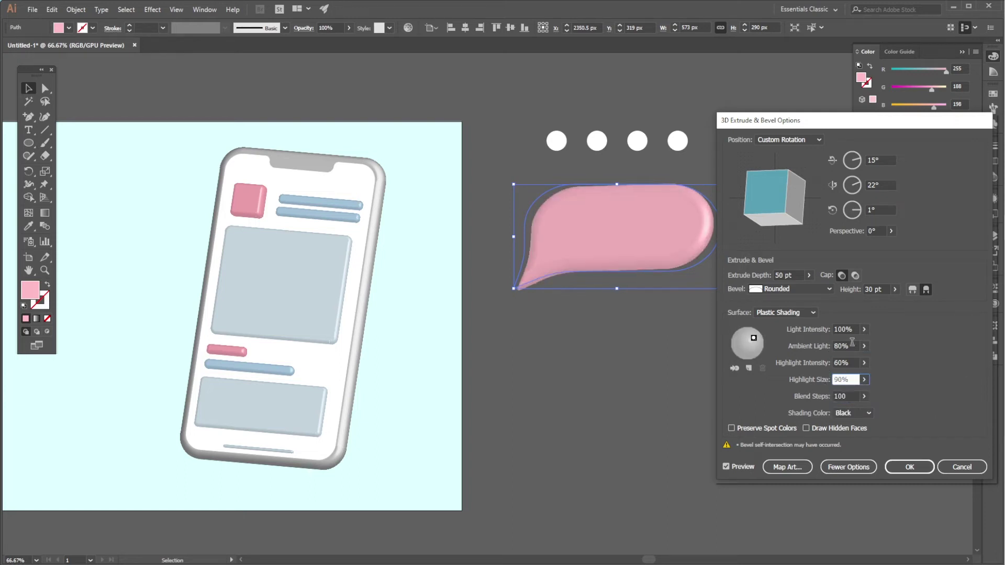
click(910, 467)
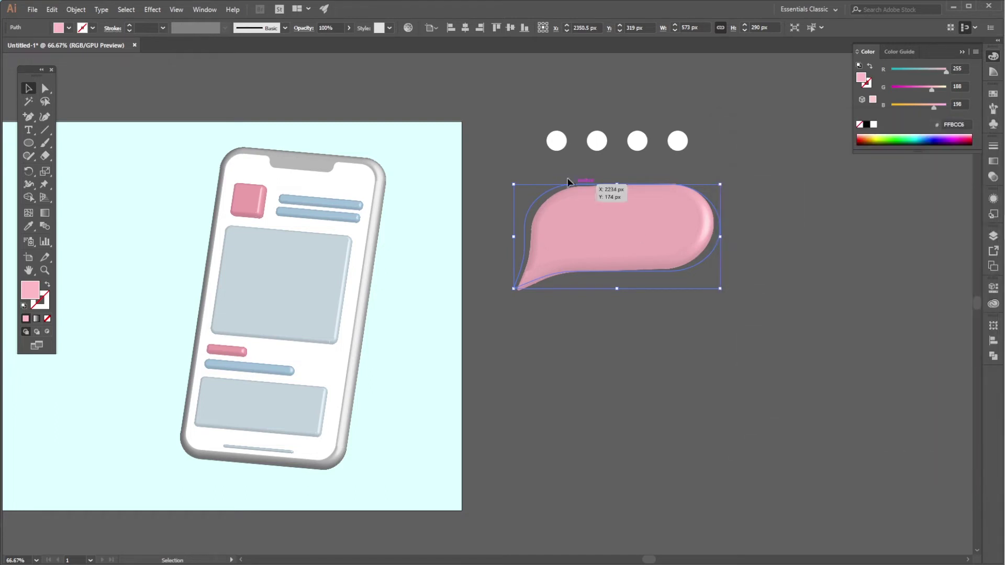
- Apply 3D Extrude & Bevel to the four dots with a 1° Z rotation and preview on
drag(685, 150, 541, 133)
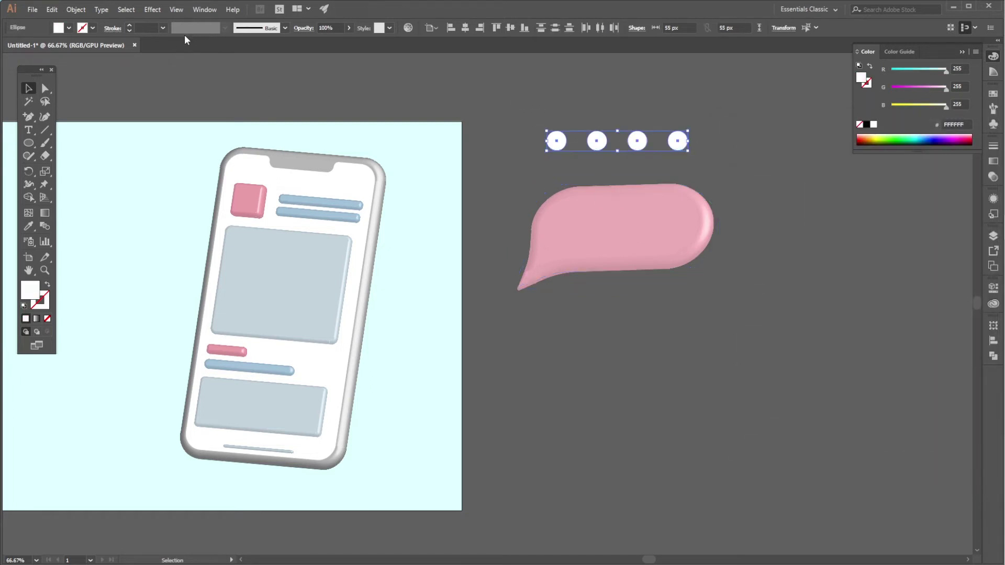
click(151, 9)
click(295, 71)
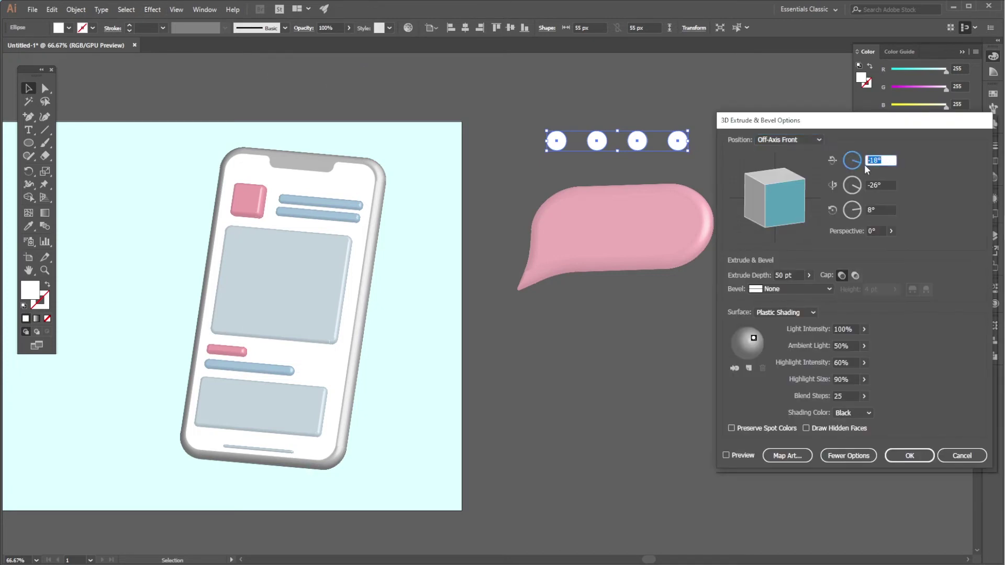
mouse_move(872, 162)
mouse_down()
mouse_move(883, 159)
mouse_move(875, 185)
mouse_up()
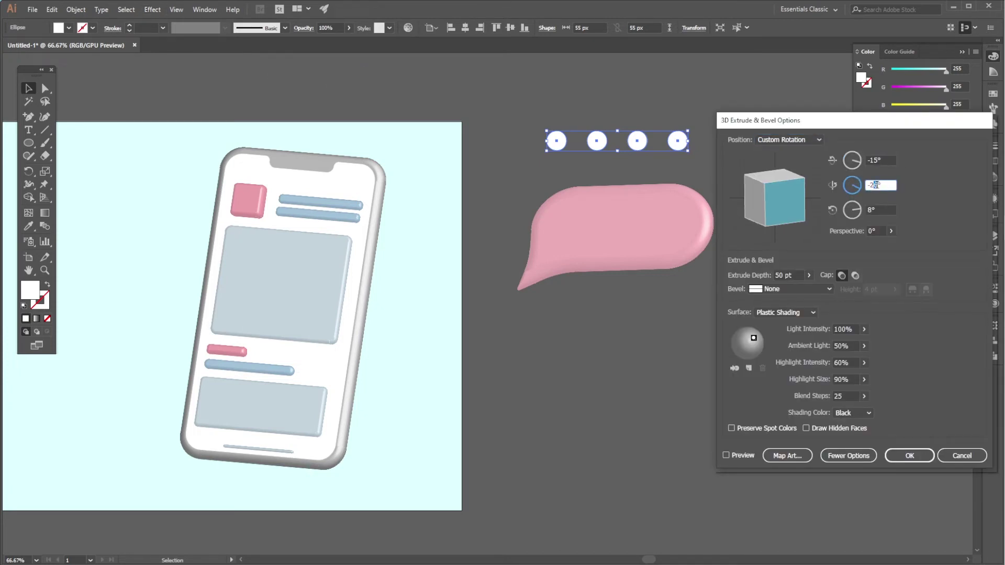
click(882, 210)
text(1)
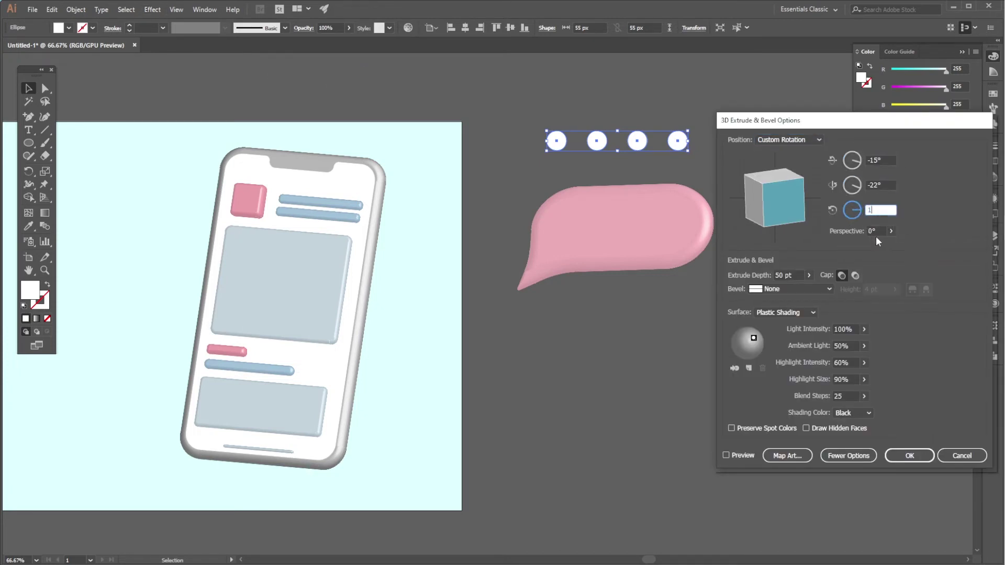
click(734, 455)
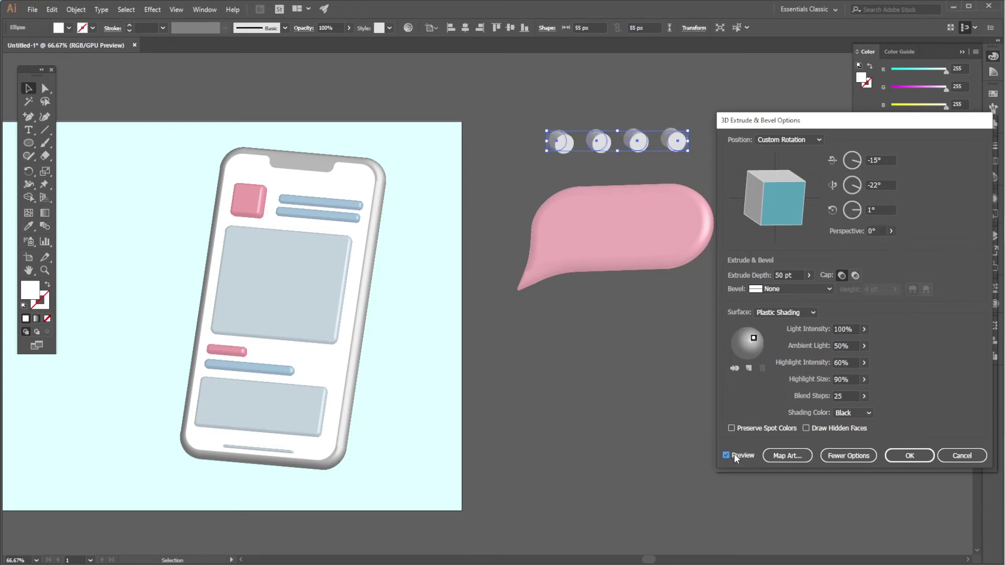
- Give the dots a Rounded bevel, 50 pt extrusion depth, new rotation and 70% ambient light
click(811, 290)
click(787, 404)
click(881, 291)
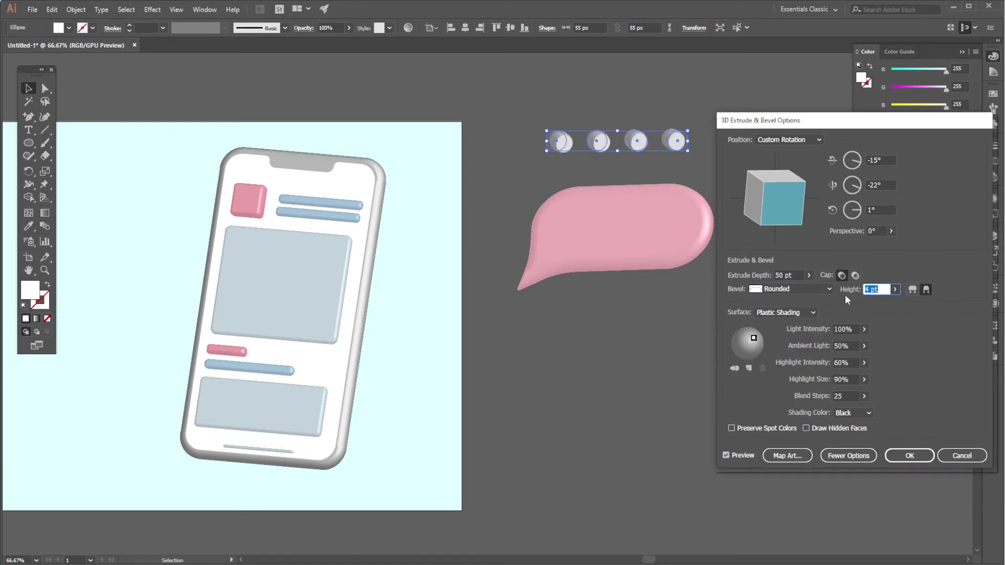
click(795, 276)
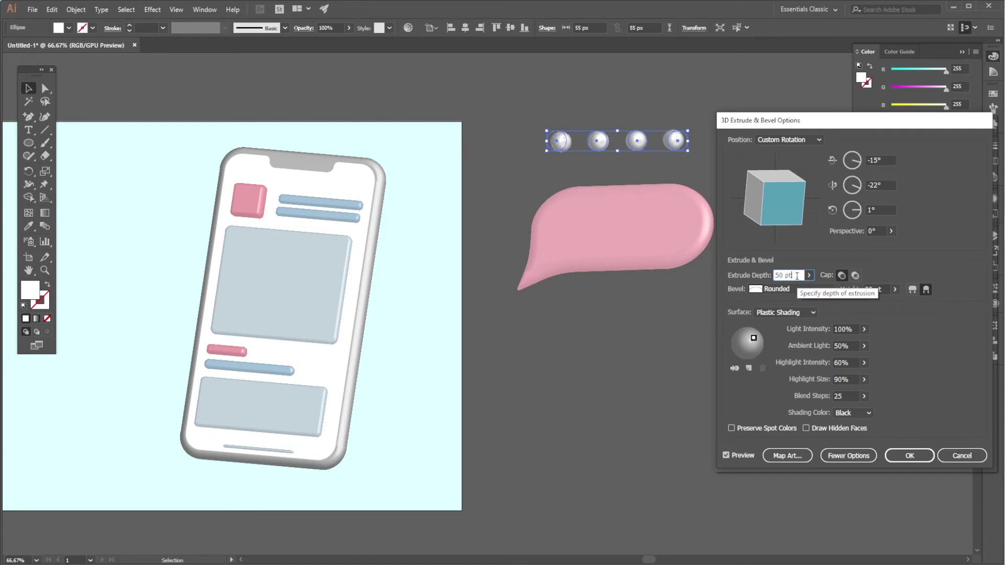
text(20)
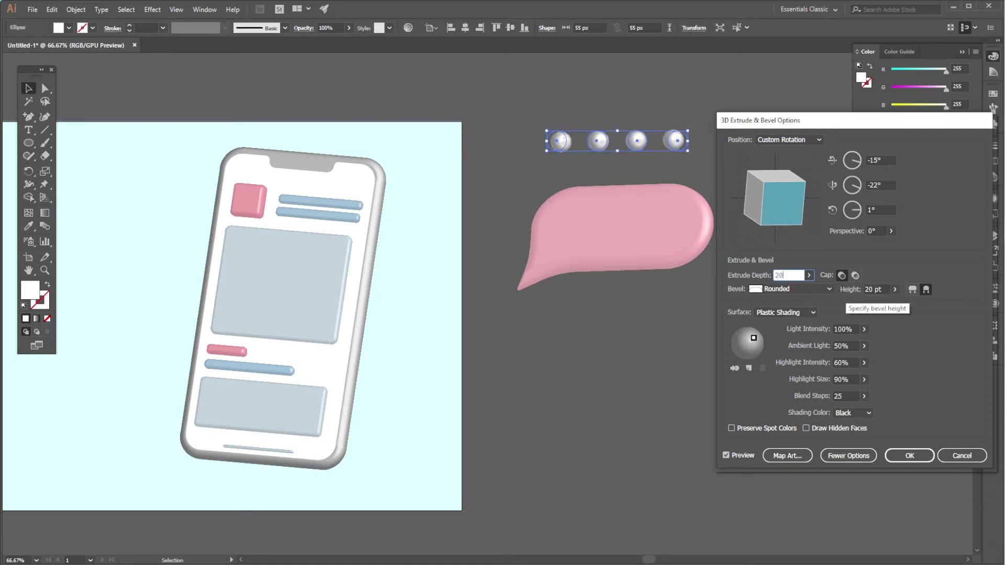
click(879, 289)
click(787, 276)
text(5)
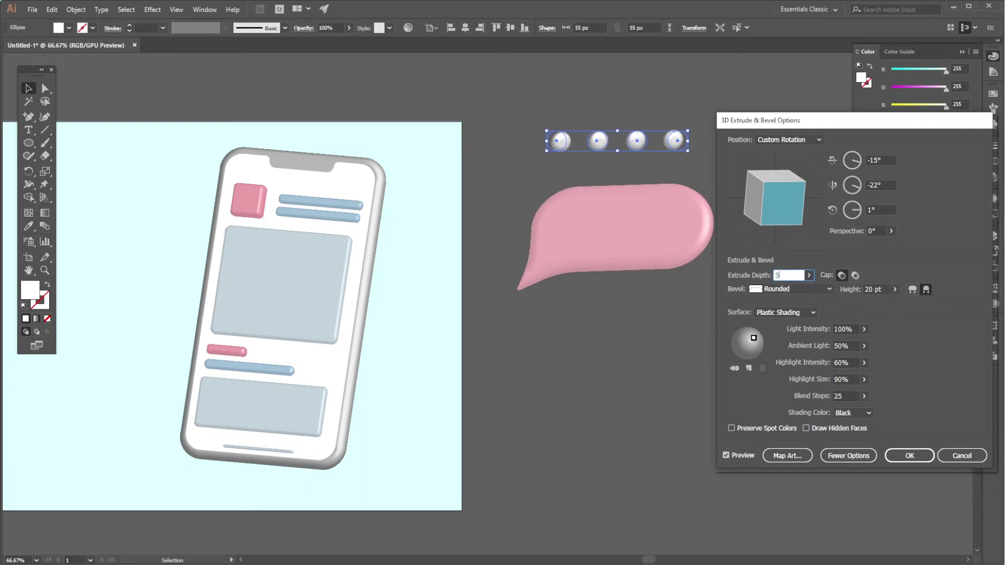
click(881, 289)
mouse_move(791, 206)
mouse_down()
mouse_move(769, 201)
mouse_move(802, 207)
mouse_move(777, 195)
mouse_up()
click(843, 346)
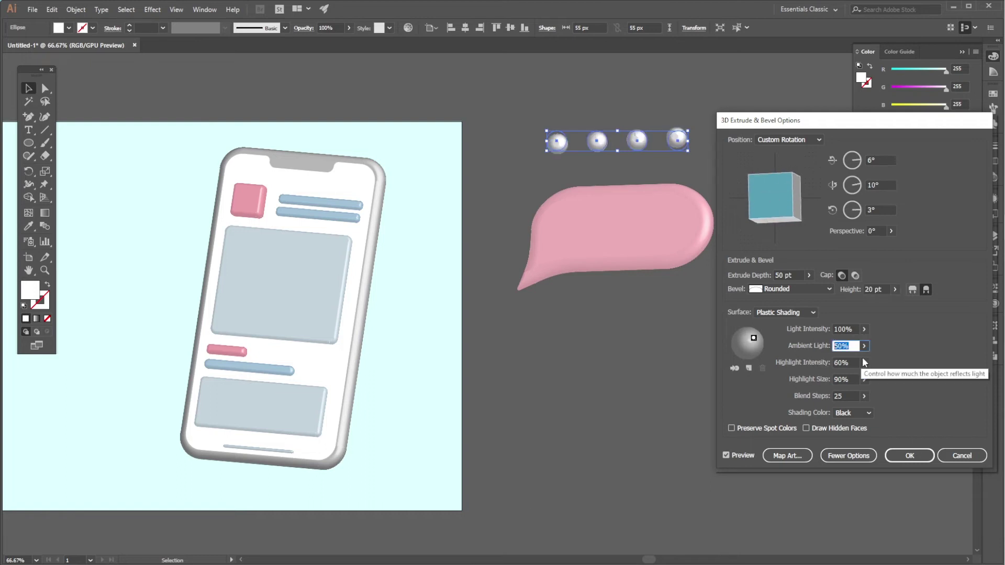
text(7)
key(Return)
- Move the dots onto the pink bubble and readjust their 3D angle to 13°, 9°, 3°
drag(599, 145, 605, 227)
click(994, 199)
click(898, 234)
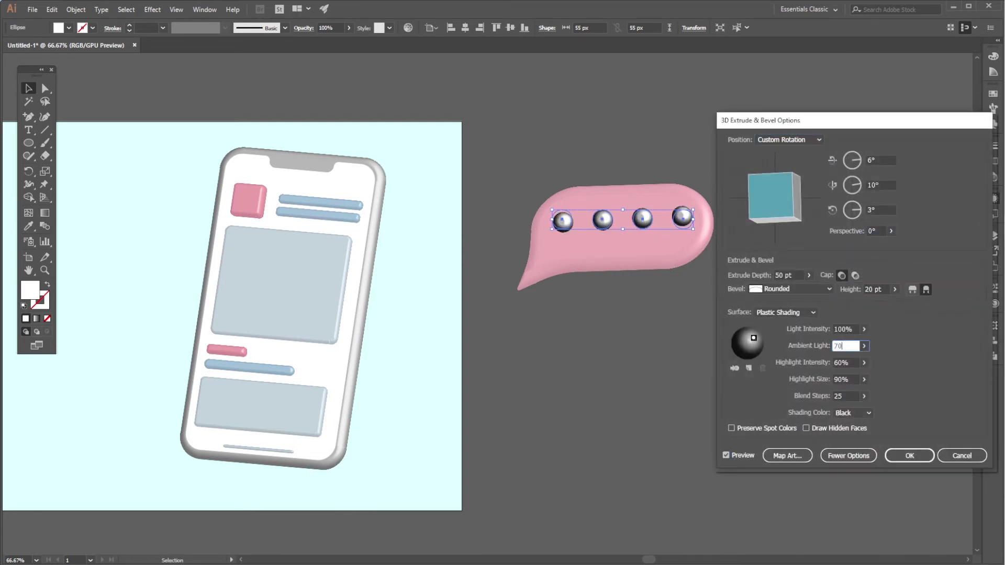
drag(778, 217, 795, 178)
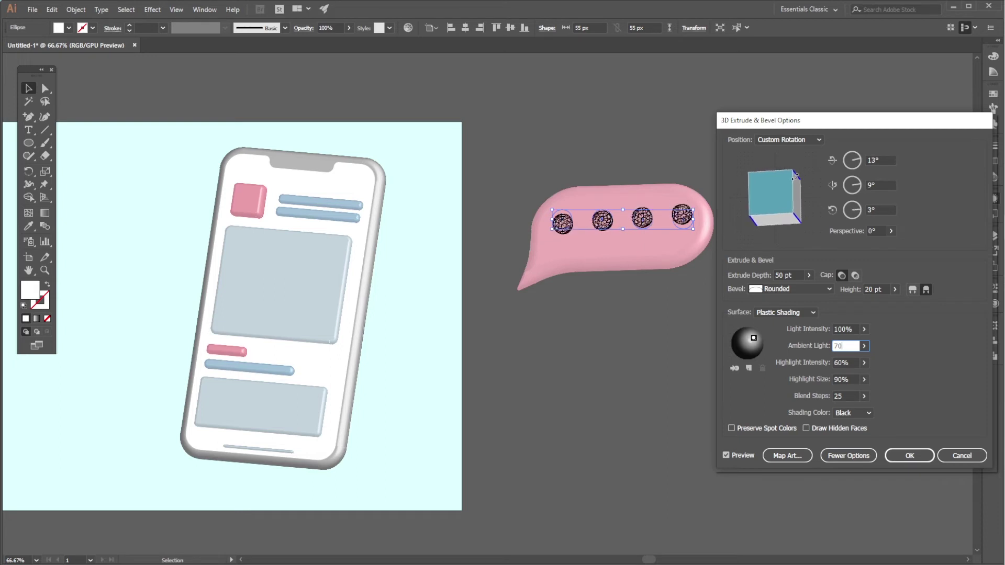
- Apply the dots' 3D settings, then shrink and move the speech bubble onto the phone's upper right
click(909, 456)
click(704, 340)
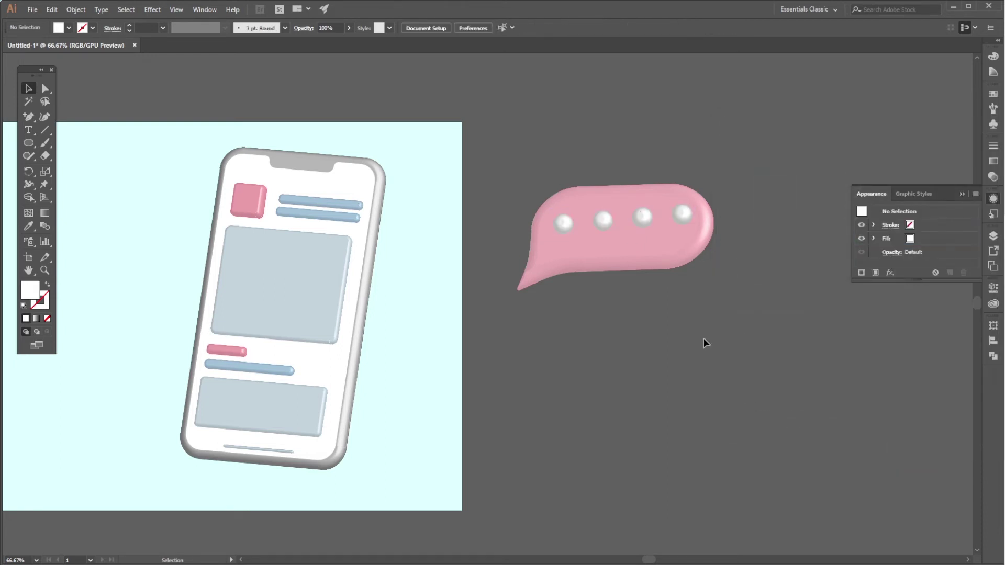
click(638, 220)
key(ctrl+a)
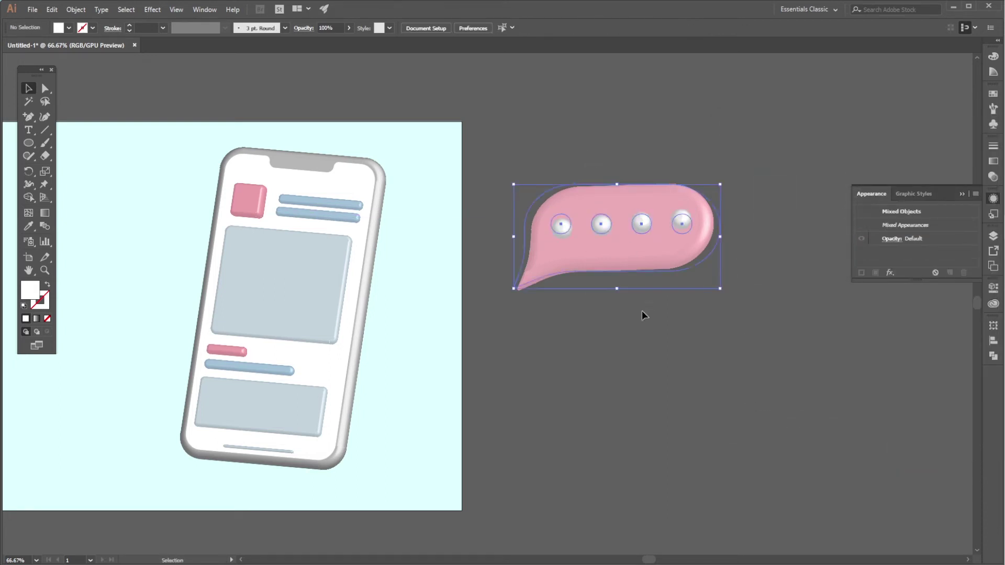
mouse_move(643, 312)
mouse_down()
mouse_move(742, 158)
mouse_move(536, 169)
mouse_up()
drag(631, 123, 595, 138)
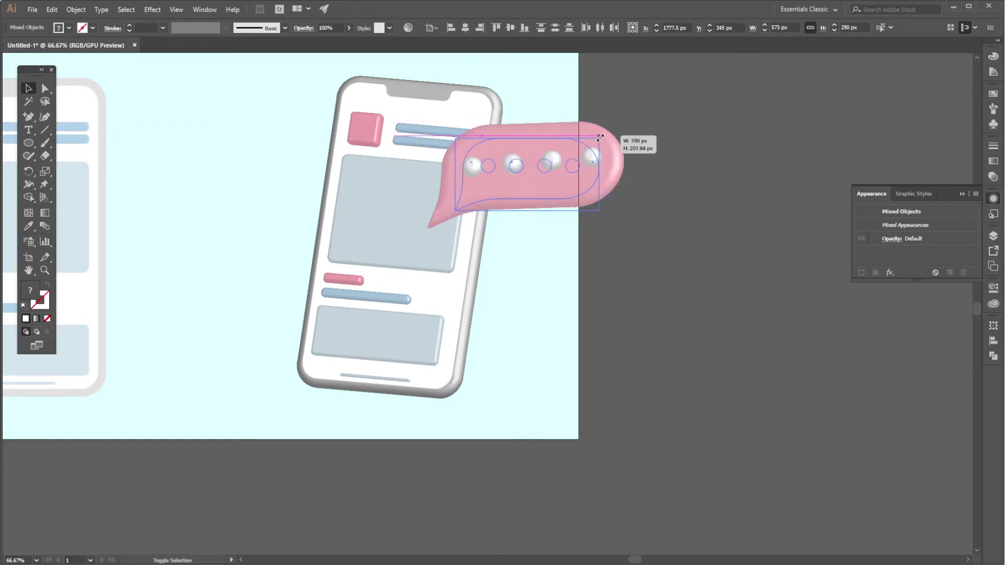
click(613, 196)
drag(544, 167, 552, 172)
shift+click(564, 156)
- Tilt the speech bubble with 3D Extrude & Bevel rotation -11°, 30°, -11°
click(740, 265)
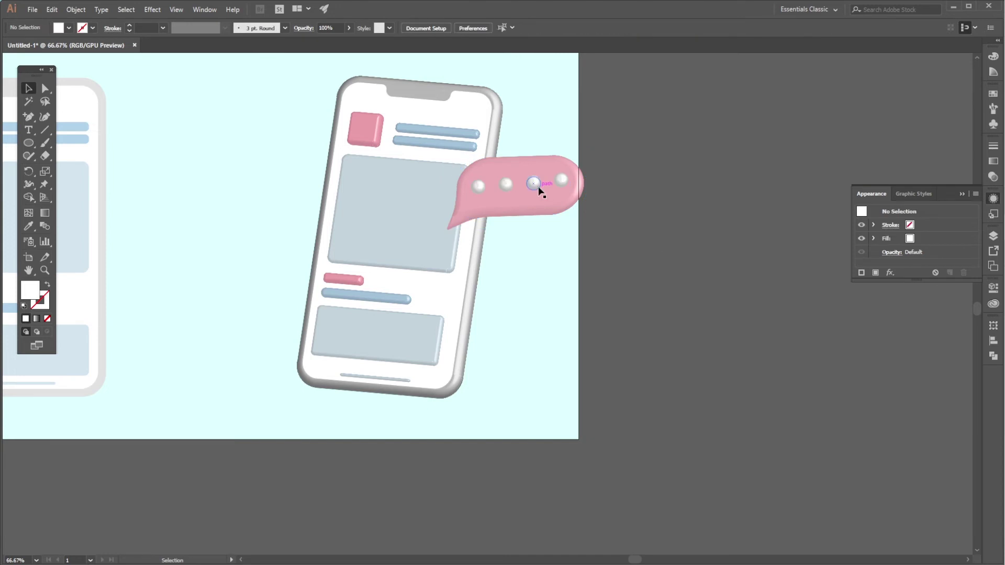
click(541, 211)
click(909, 254)
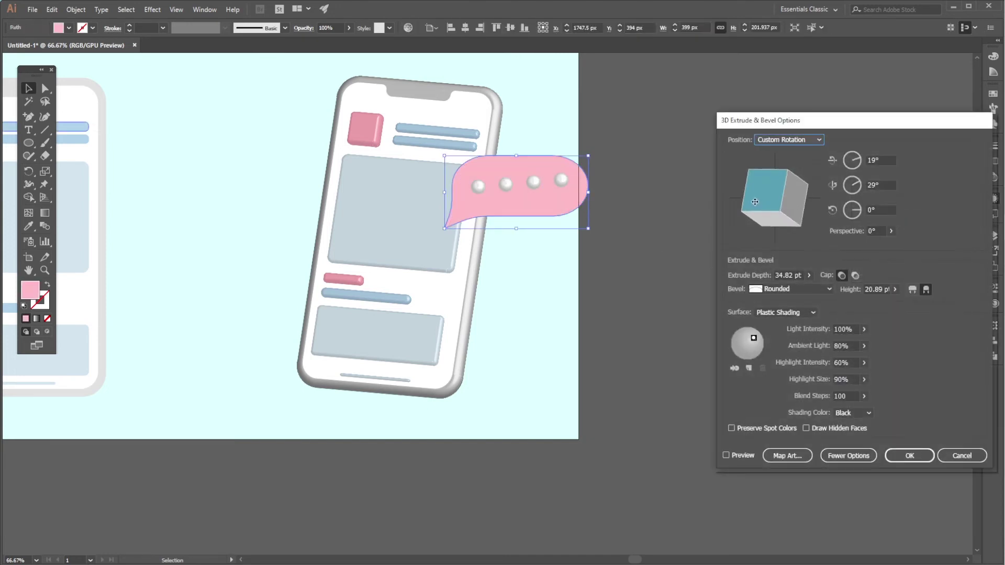
click(726, 456)
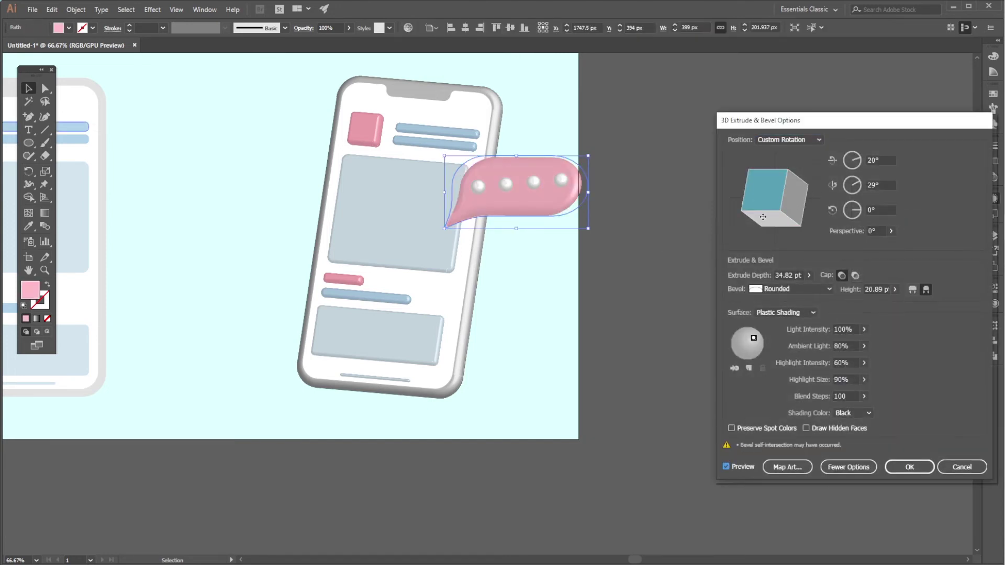
mouse_move(770, 194)
mouse_down()
mouse_move(762, 216)
mouse_move(772, 205)
mouse_up()
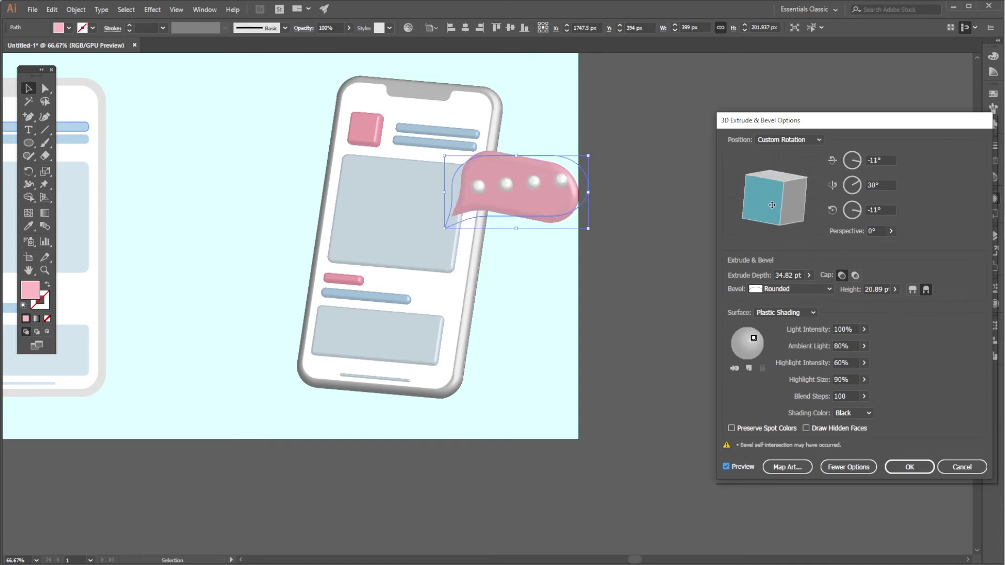
click(909, 467)
- Re-rotate the dots' 3D effect to 33°, 28°, -9° and nudge them down inside the bubble
click(532, 185)
click(902, 240)
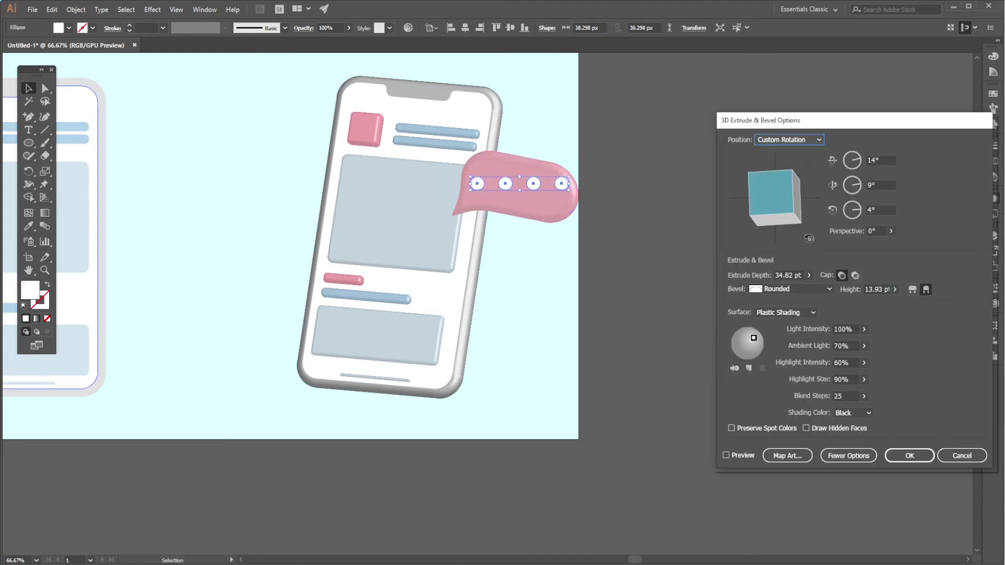
click(727, 456)
drag(749, 195, 754, 193)
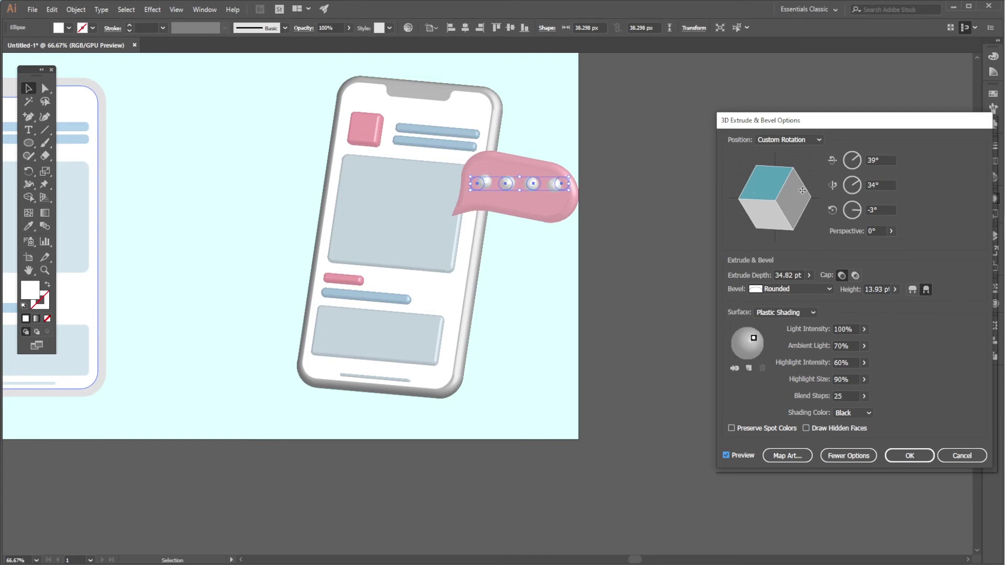
drag(753, 193, 800, 200)
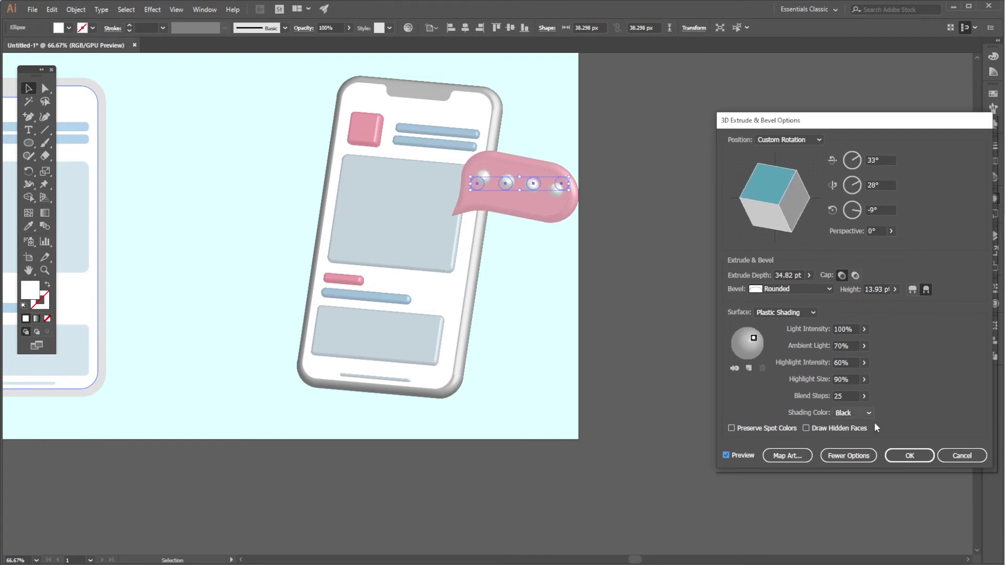
click(909, 455)
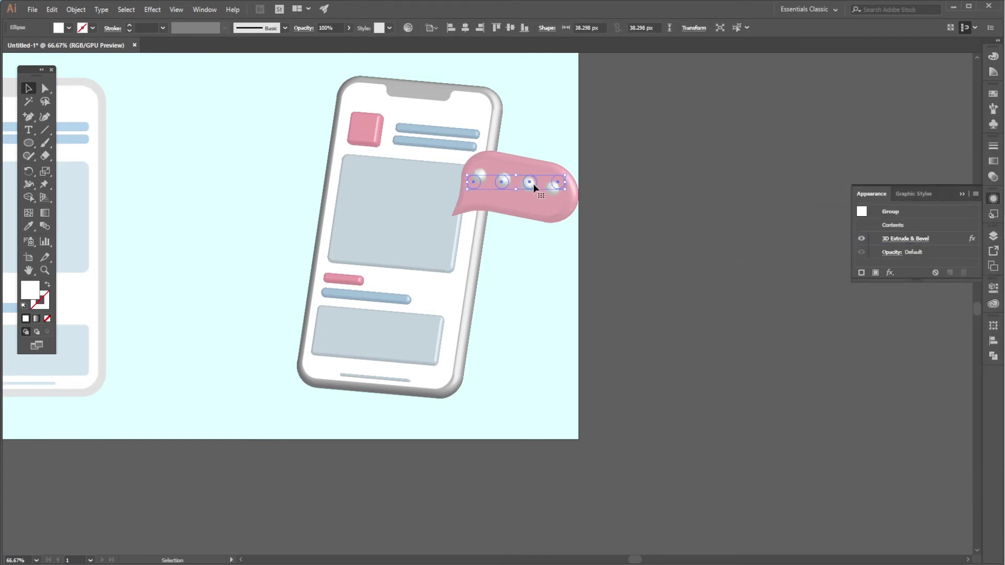
key(shift+Down)
key(shift+Down)
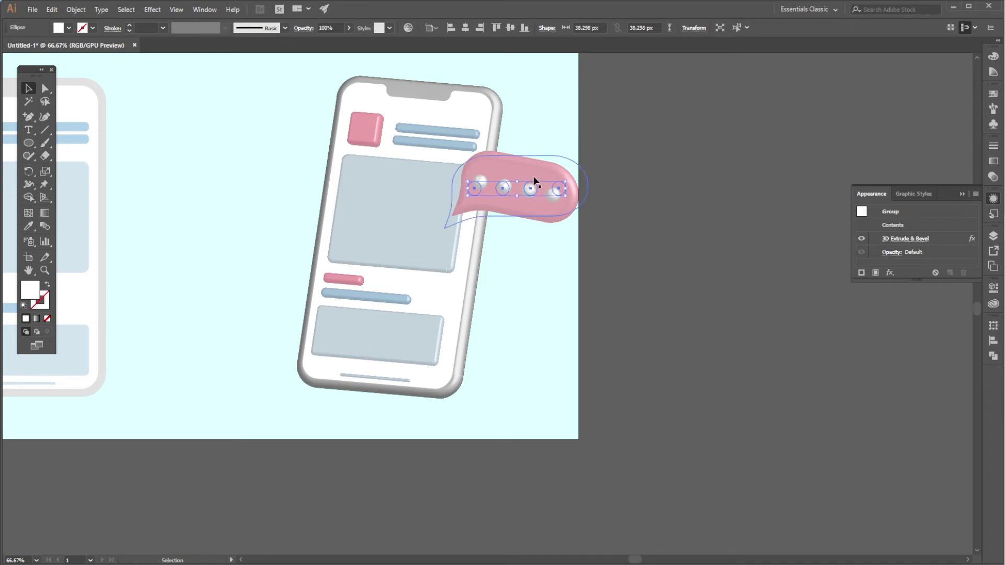
- Try yellow and orange fills on the bubble, then settle on light pink in the Color Picker
click(534, 181)
click(909, 238)
click(844, 259)
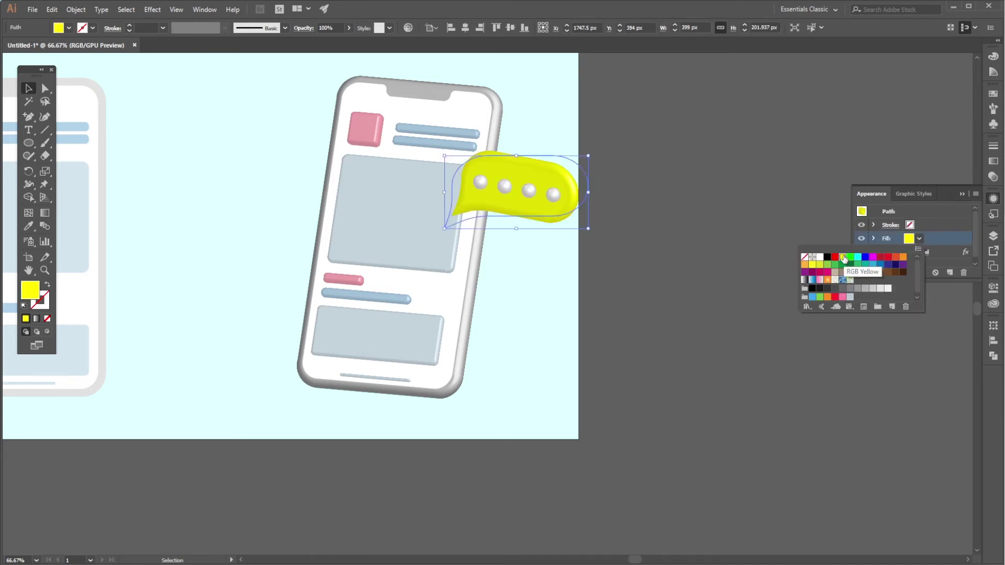
click(828, 265)
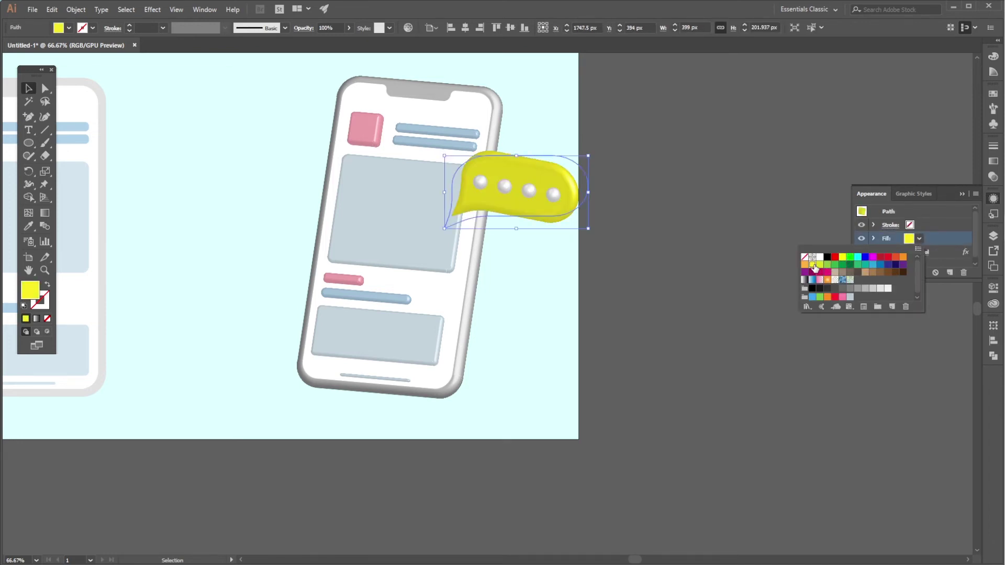
click(827, 297)
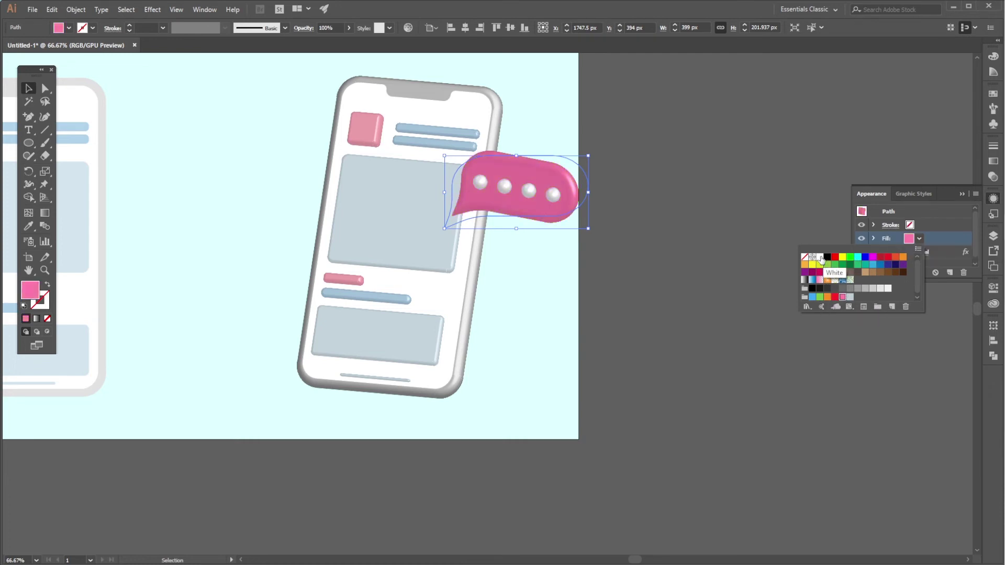
double_click(24, 289)
text(FFCAD9)
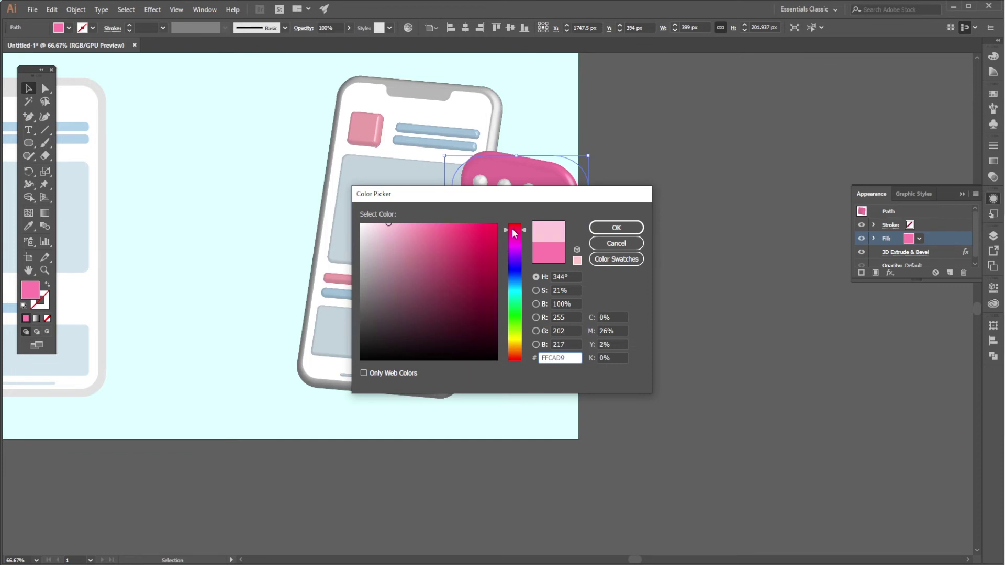
click(622, 226)
- Raise the bubble's 3D Ambient Light to 100%
click(534, 192)
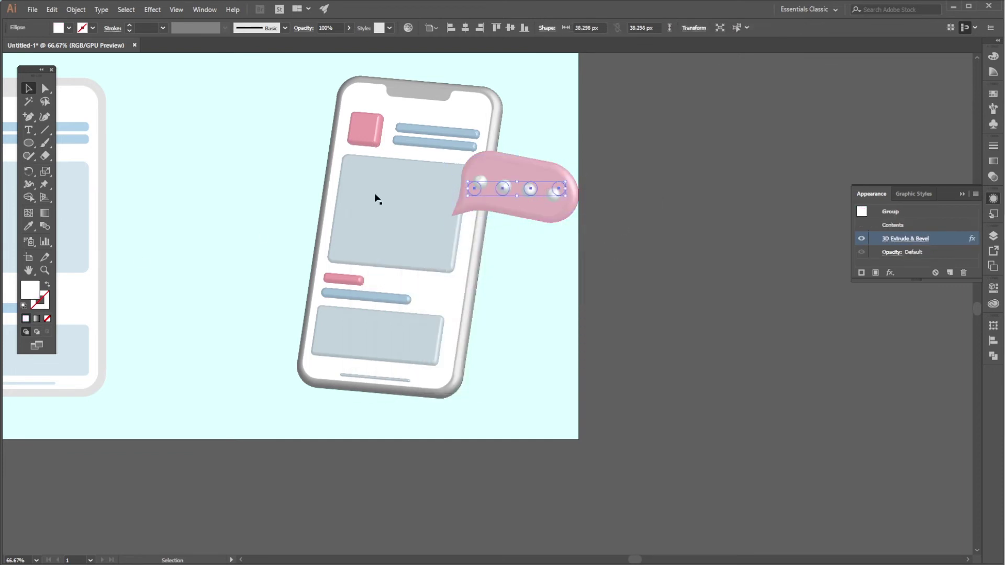
click(463, 207)
click(901, 254)
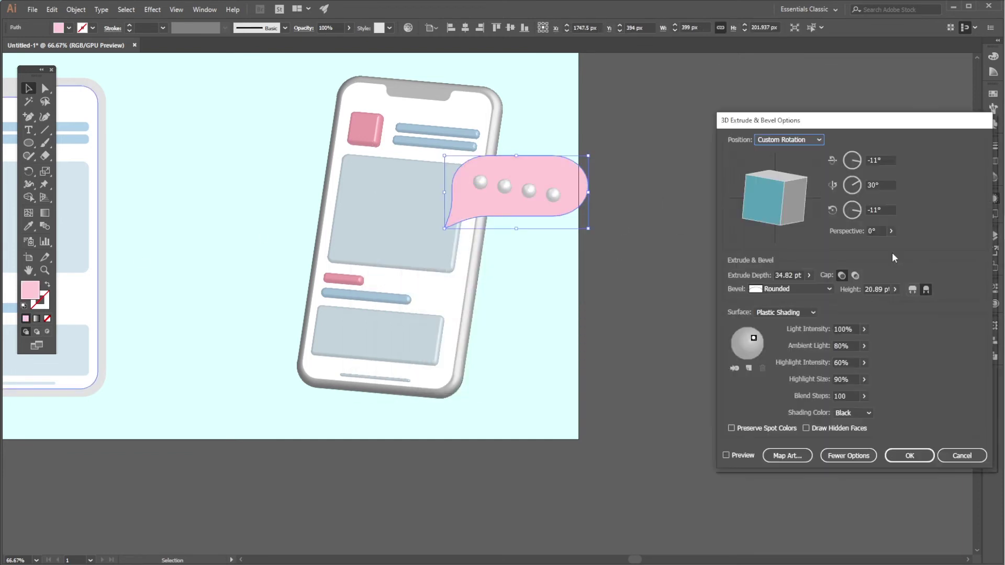
click(726, 455)
text(100)
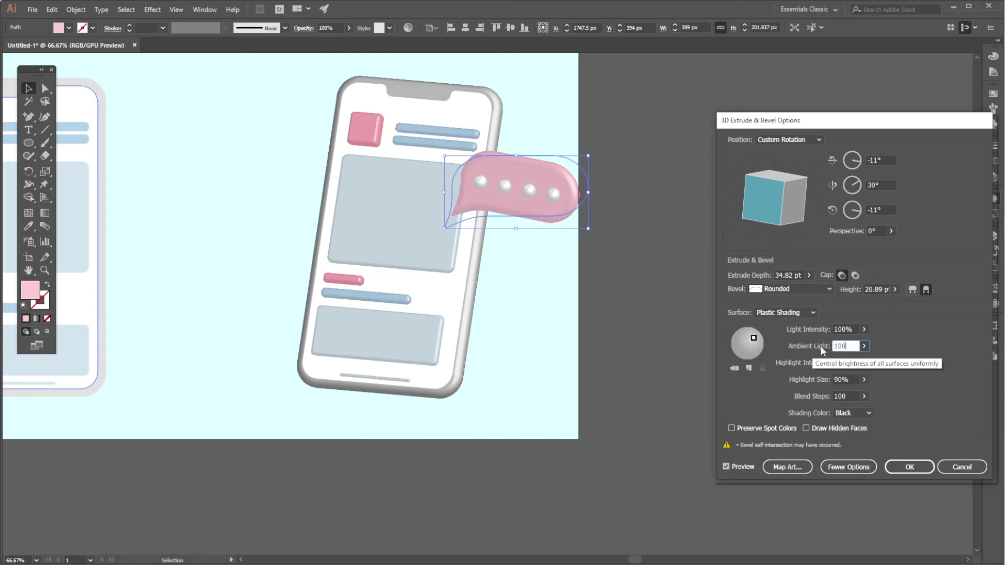
click(845, 396)
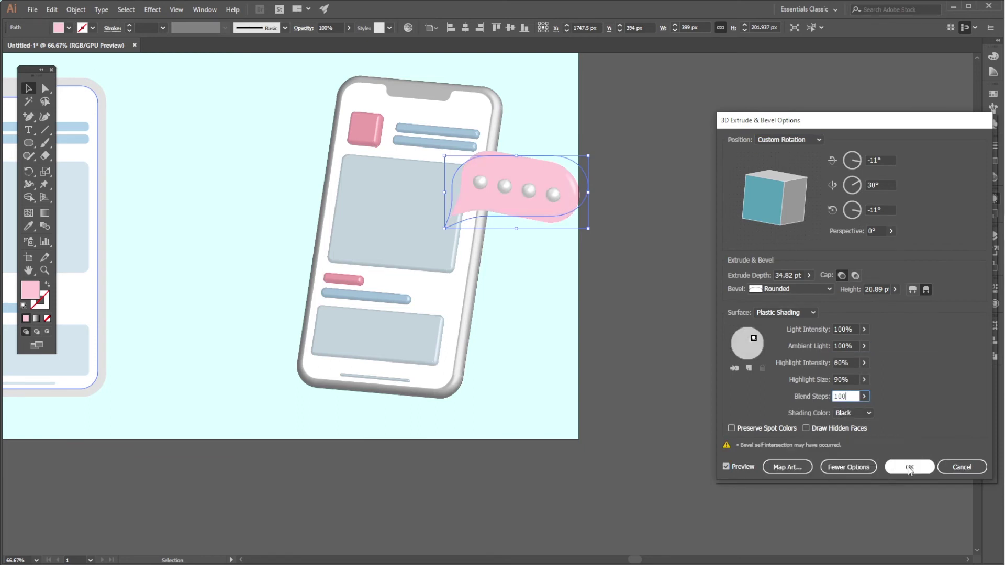
click(909, 466)
- Adjust the bubble fill to pink FFBBCC
double_click(29, 289)
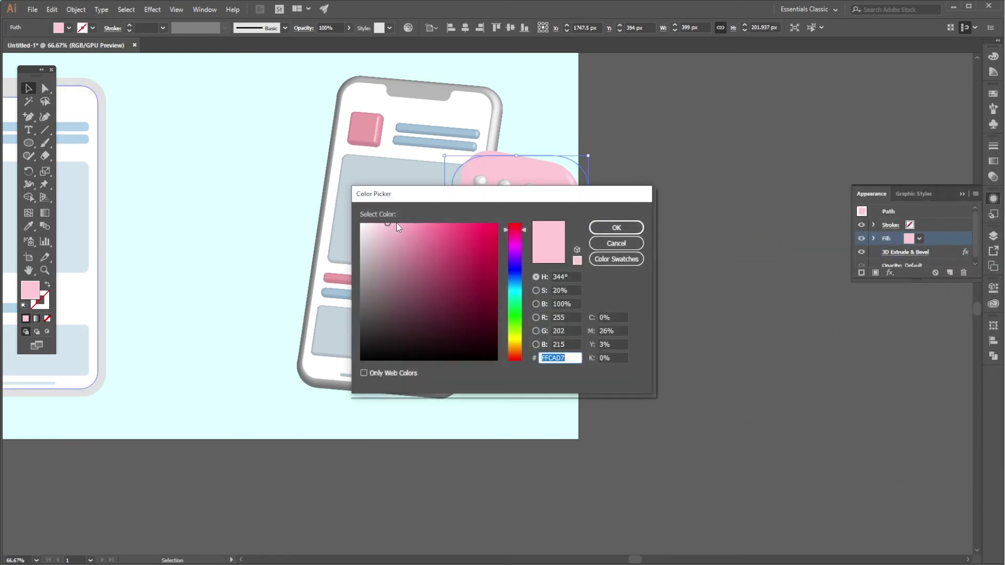
drag(397, 226, 400, 222)
click(631, 228)
click(721, 221)
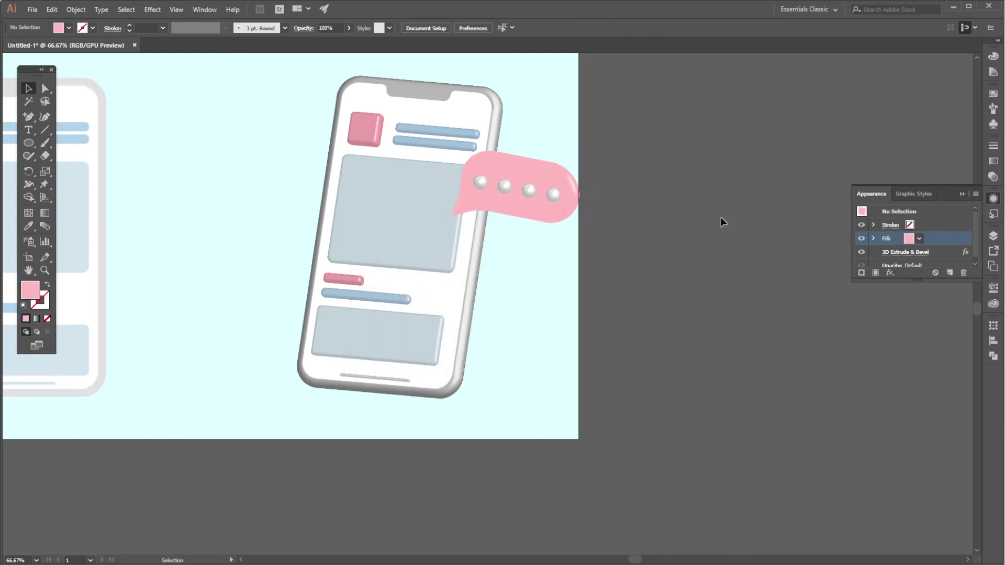
- Give the dots a 10 pt bevel height and 80% Ambient Light
click(530, 189)
click(922, 242)
click(877, 289)
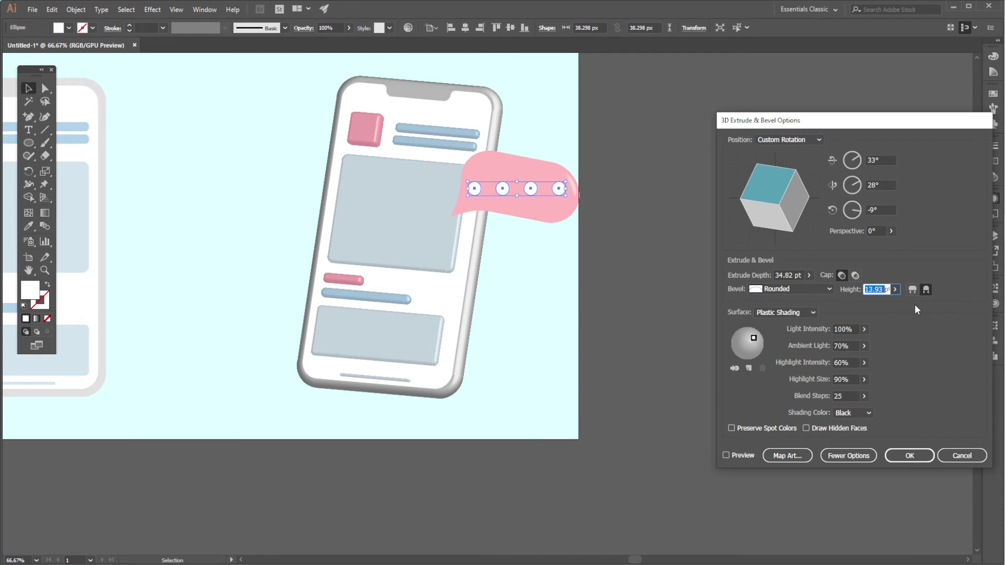
text(10)
click(784, 275)
text(35)
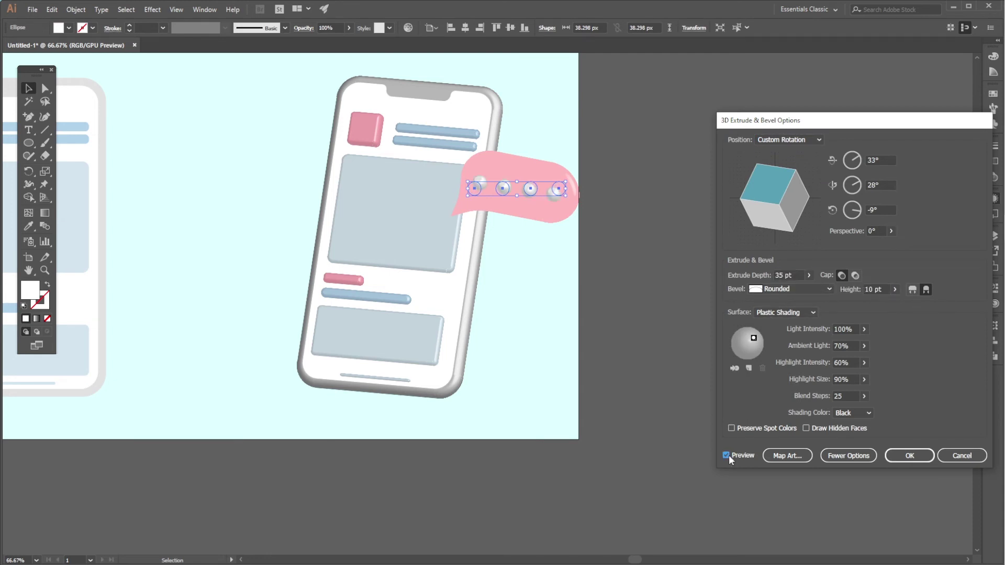
click(845, 347)
text(80)
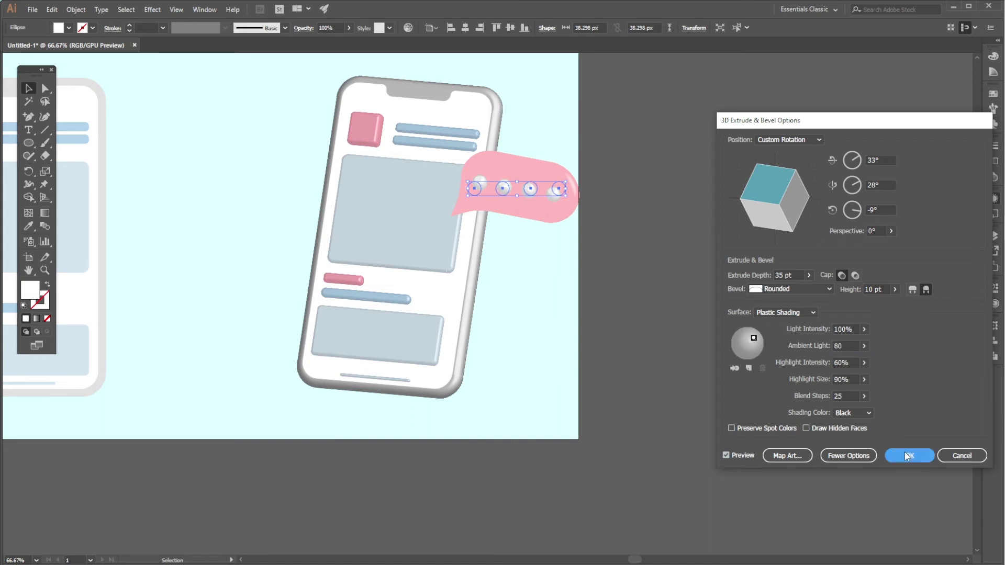
click(907, 456)
- Lower the speech bubble's Ambient Light to 90%
click(556, 197)
click(900, 254)
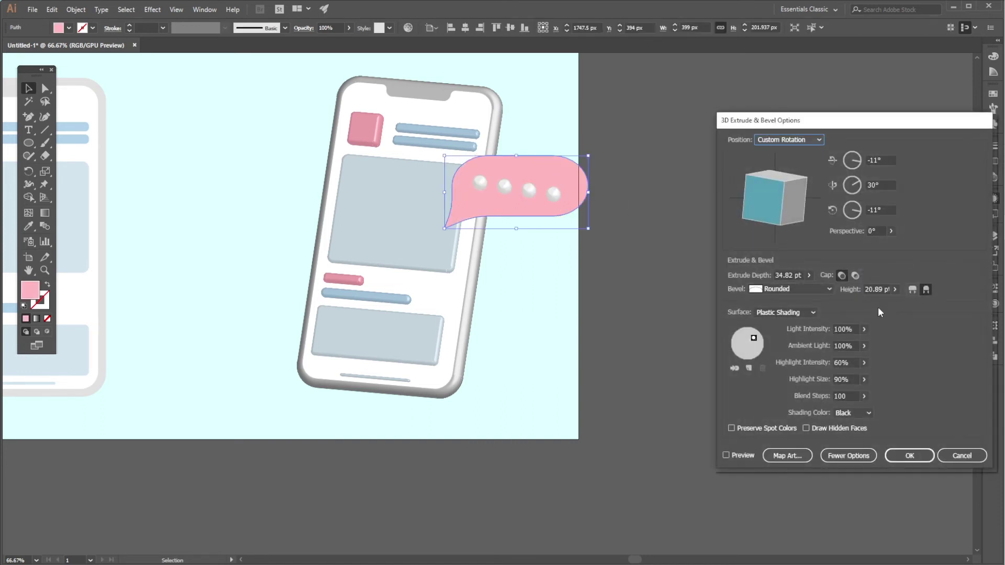
click(849, 345)
text(90)
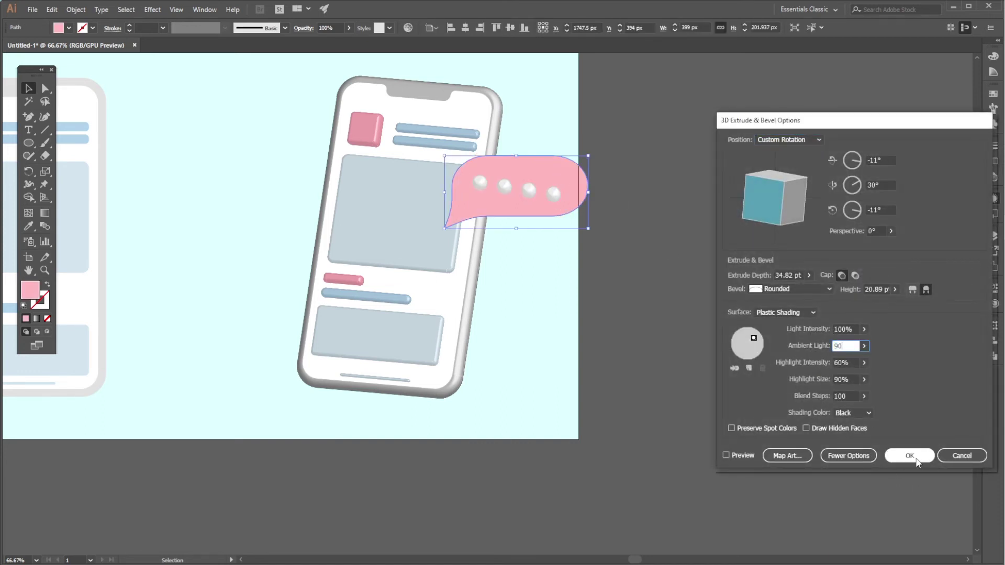
click(909, 455)
click(726, 415)
drag(476, 191, 615, 288)
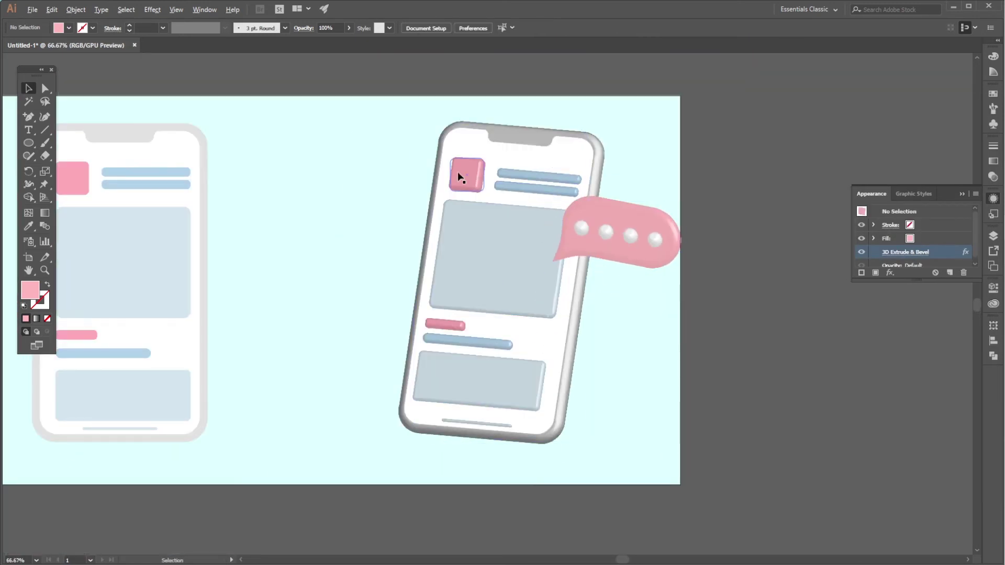
click(460, 173)
scroll(460, 173, up, 3)
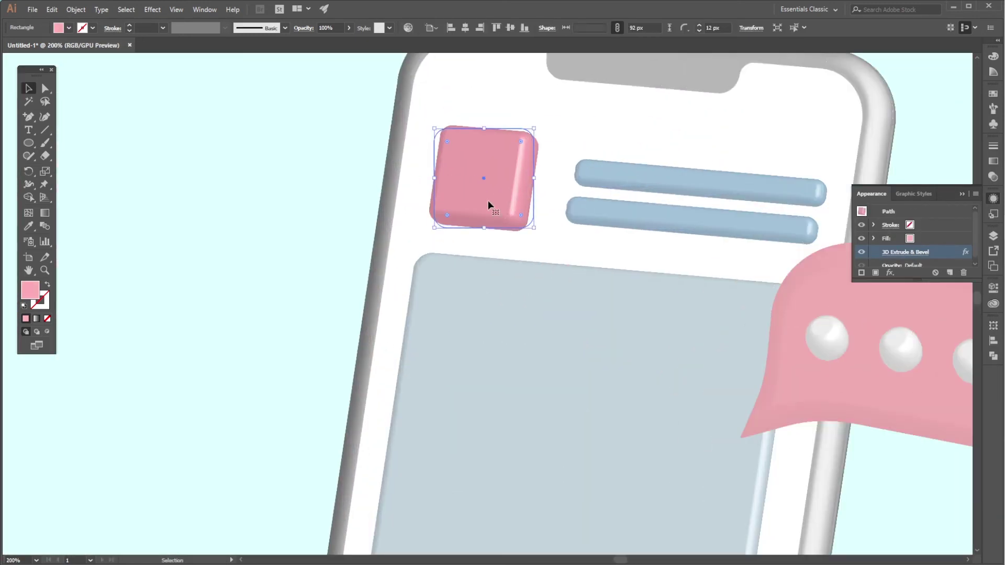
click(963, 194)
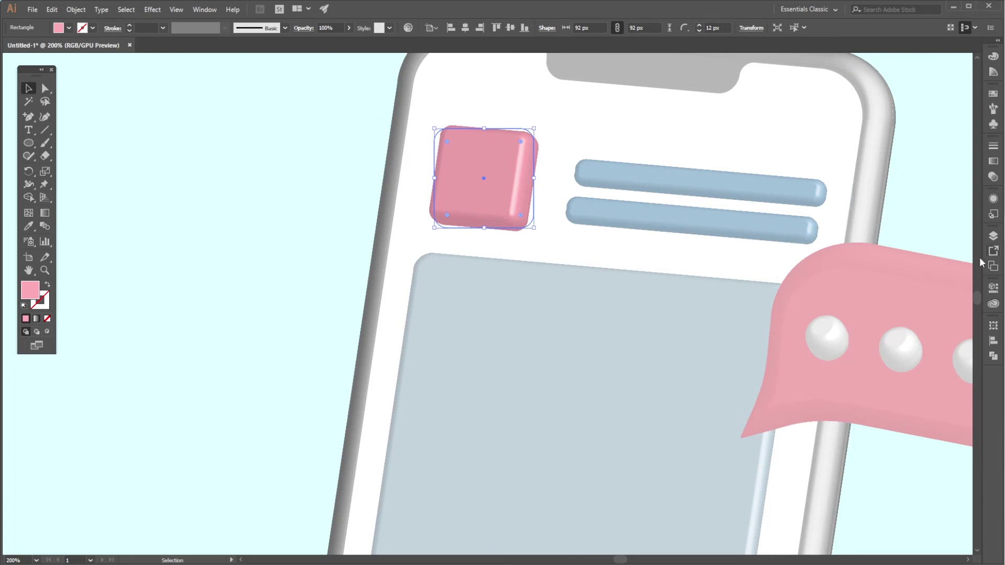
click(993, 199)
click(900, 257)
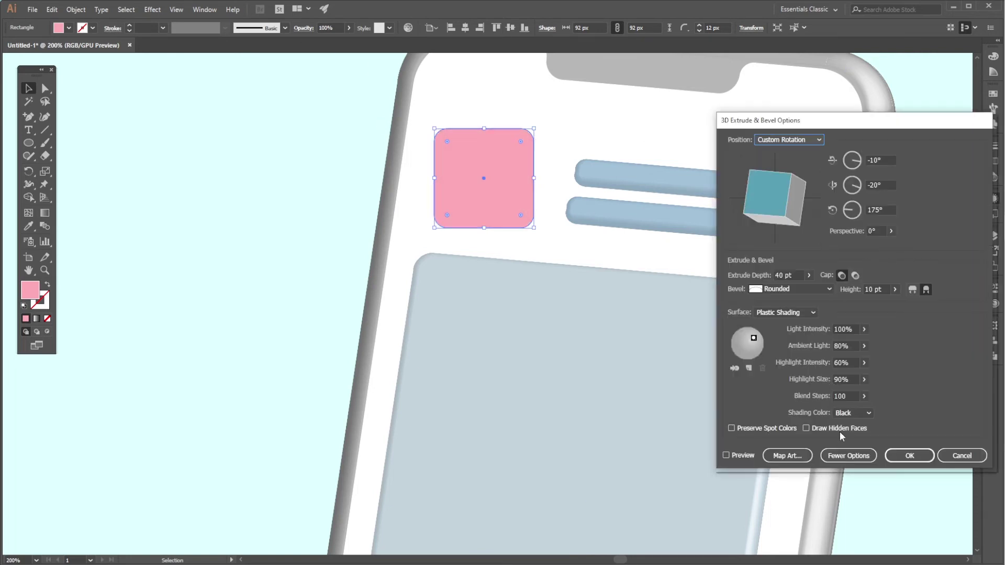
click(848, 455)
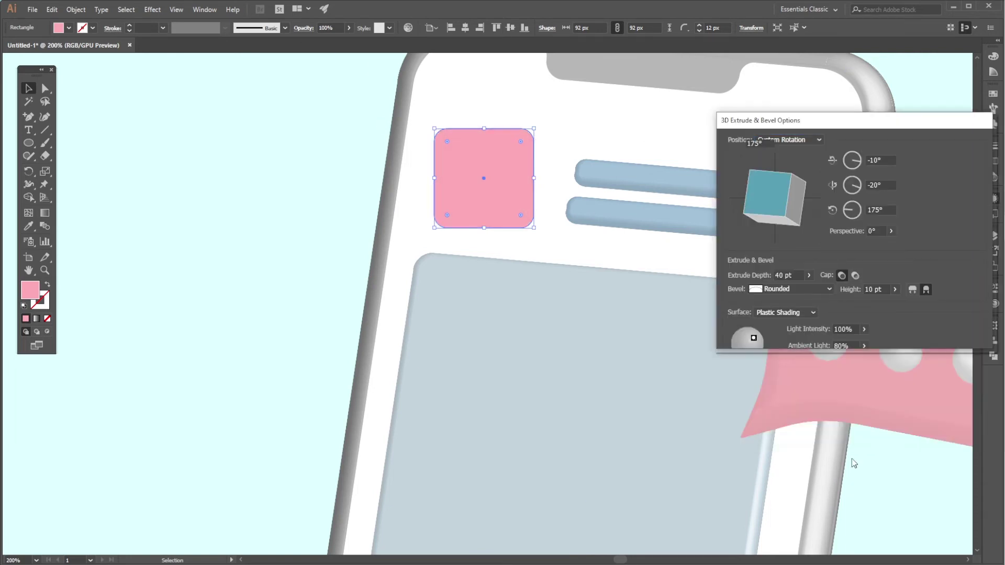
click(847, 337)
click(909, 455)
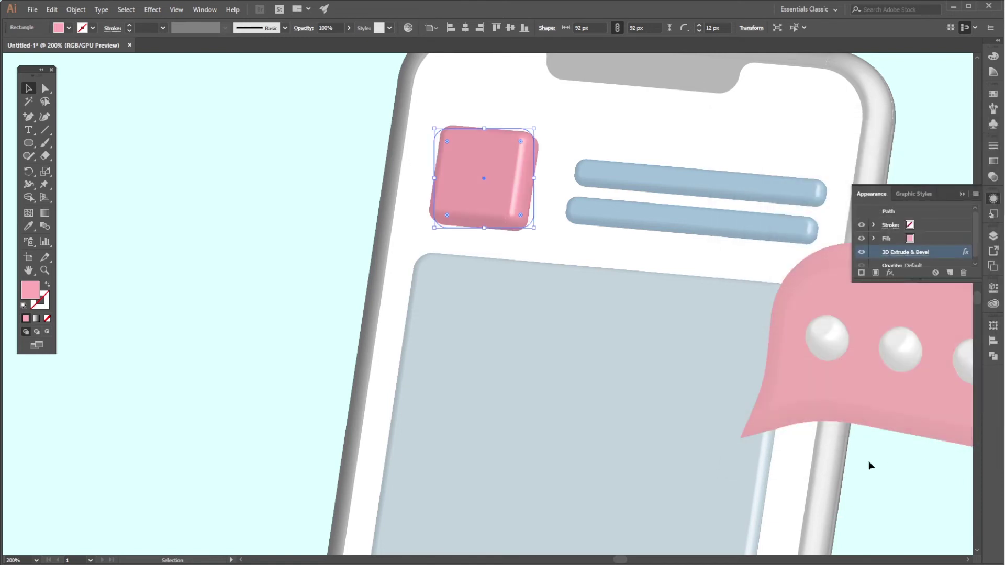
click(890, 273)
click(803, 226)
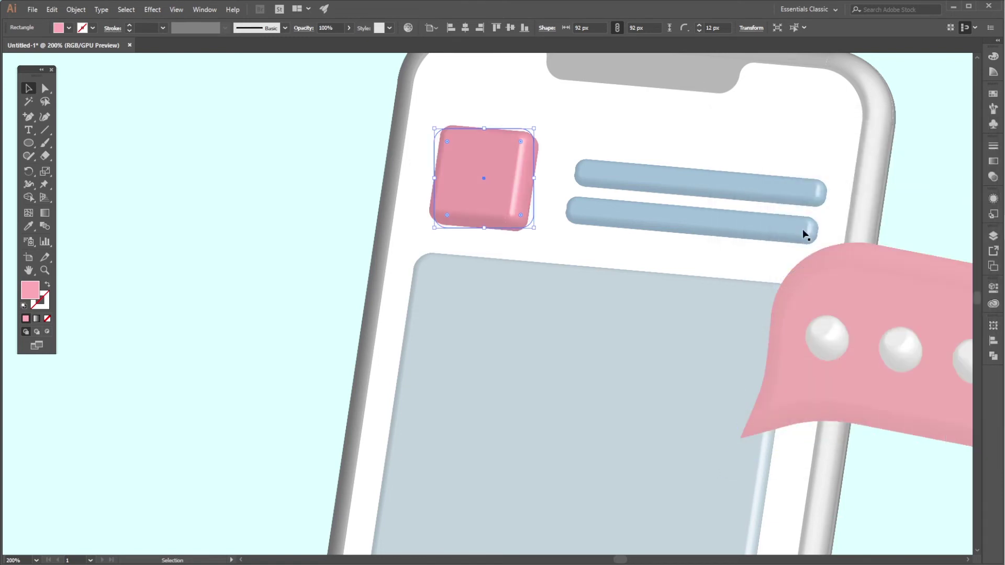
shift+click(658, 222)
- Select all the phone's screen elements: grey panels, bubble dots, pink and blue bars
key(ctrl+minus)
shift+click(563, 258)
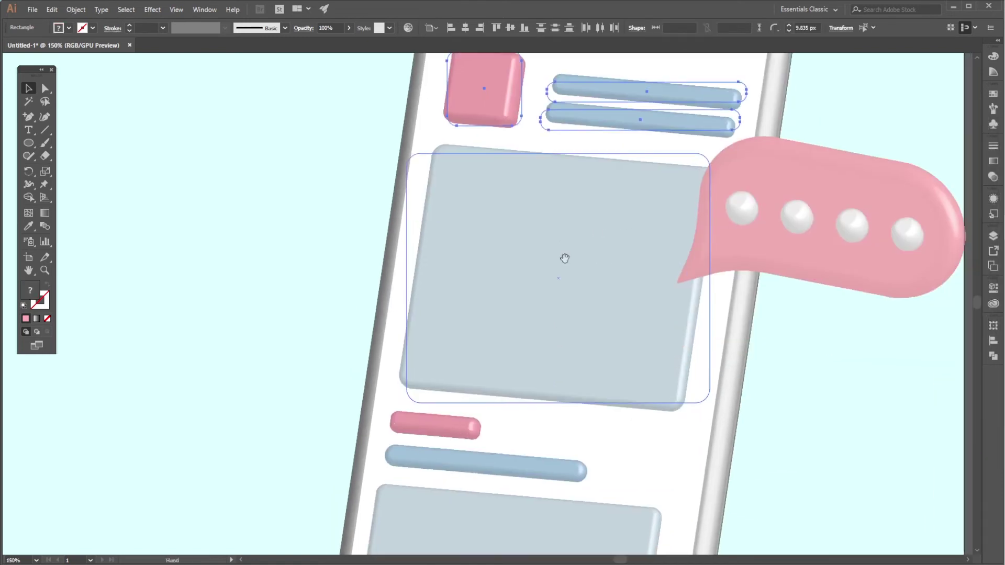
shift+click(740, 209)
key(ctrl+minus)
shift+click(544, 364)
shift+click(560, 387)
shift+click(582, 458)
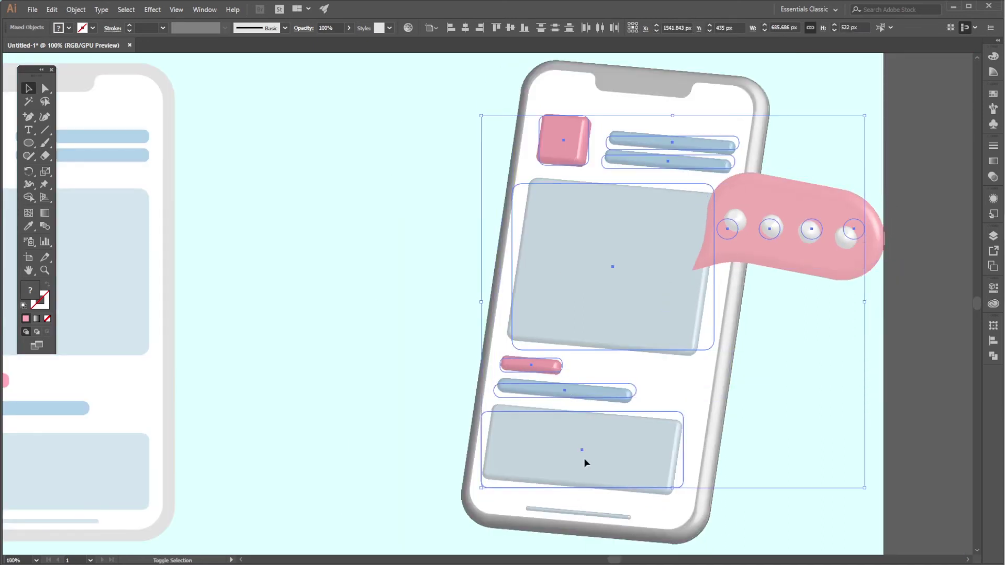
- Add a Normal black drop shadow: 20% opacity, X 5 px, Y 3 px, blur 5 px
click(993, 199)
click(891, 273)
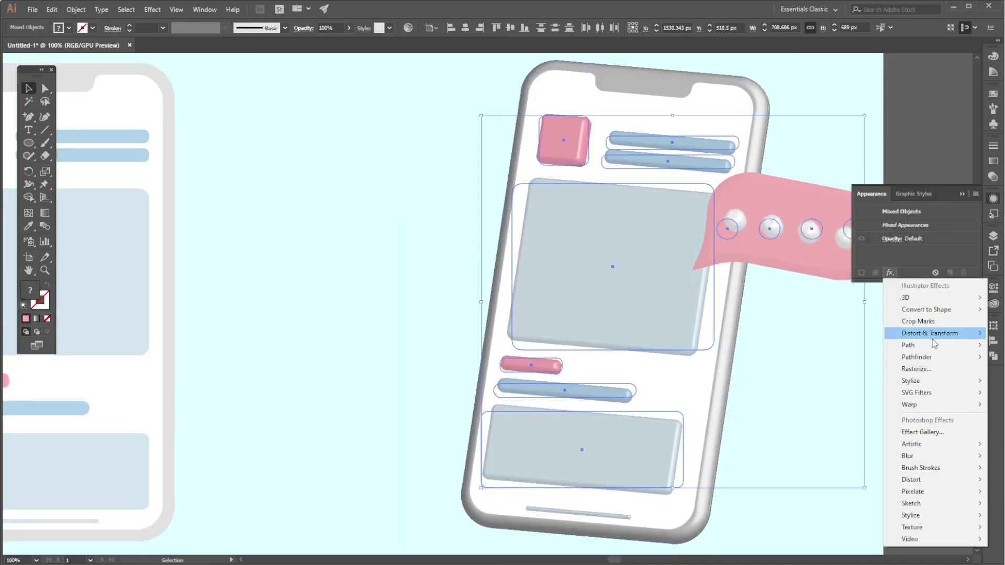
click(838, 382)
click(469, 235)
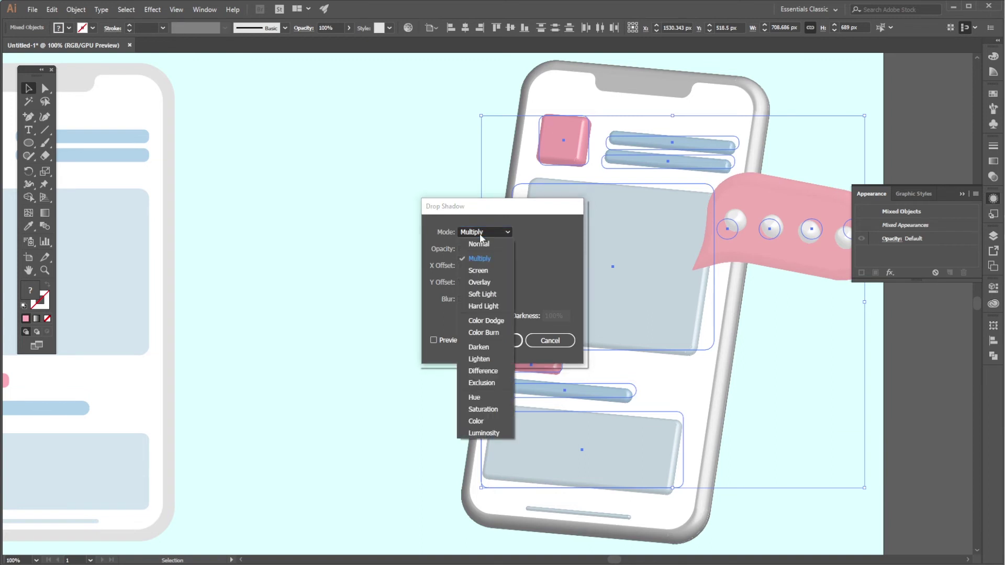
key(Tab)
text(20)
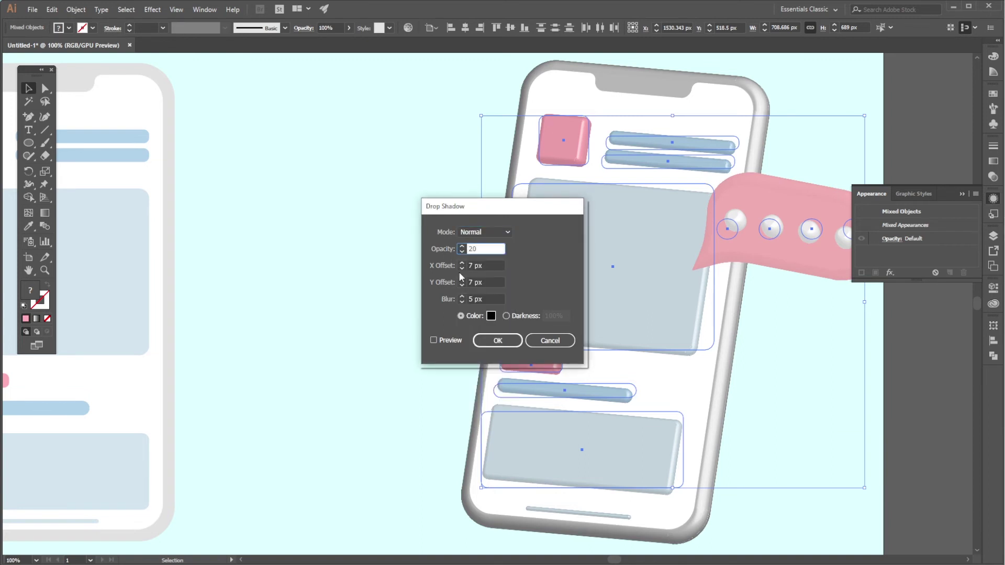
click(455, 340)
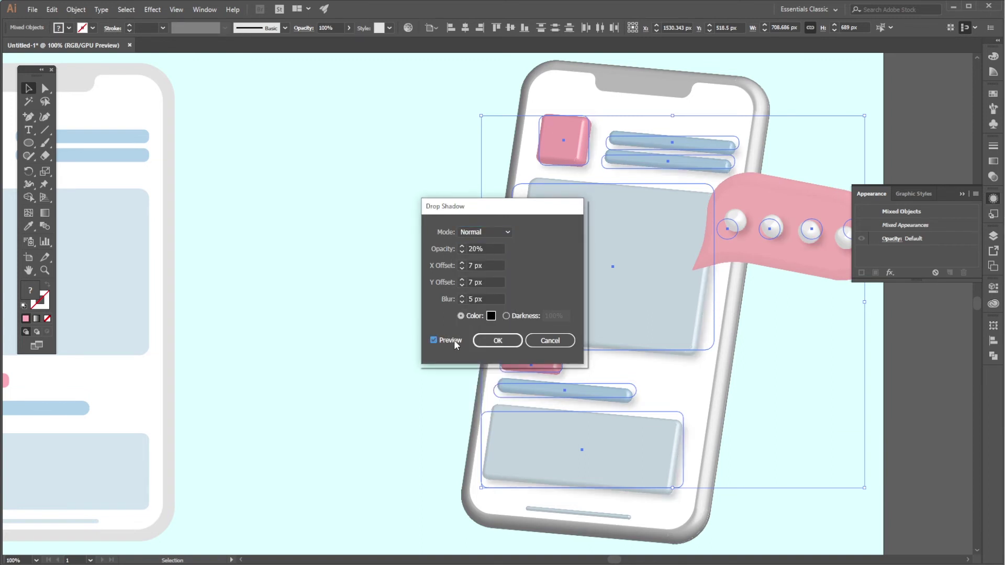
click(462, 285)
click(462, 286)
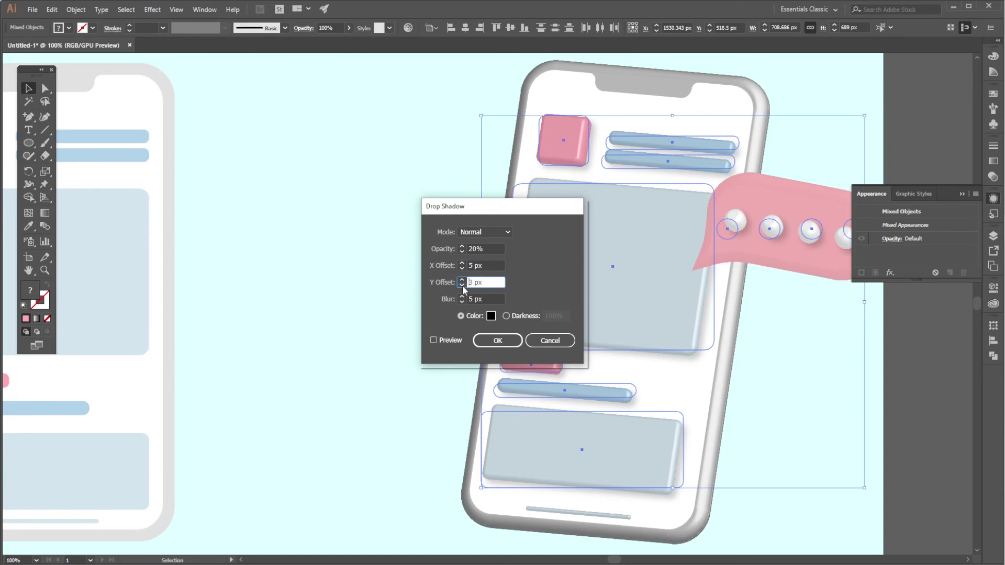
click(434, 340)
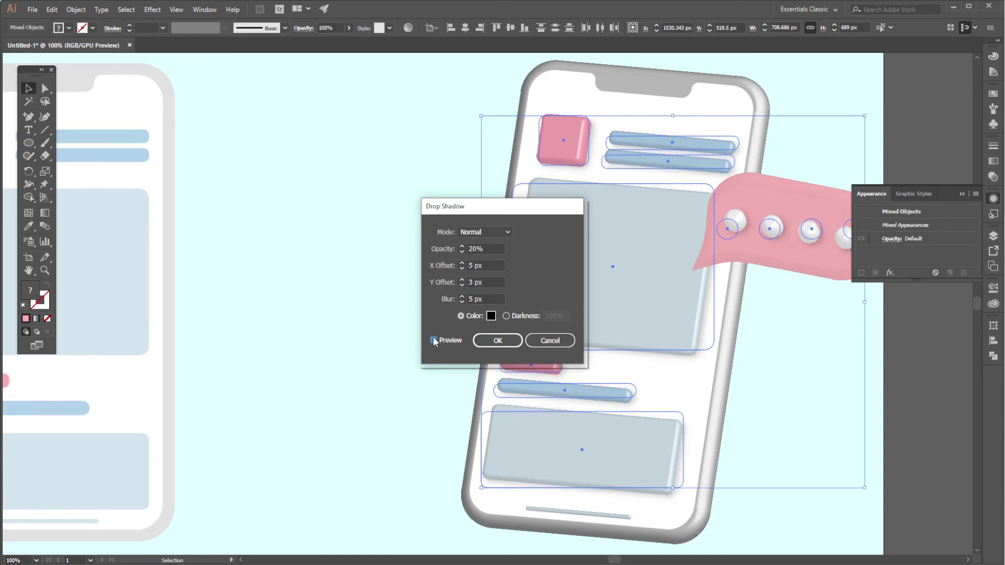
click(494, 341)
key(ctrl+minus)
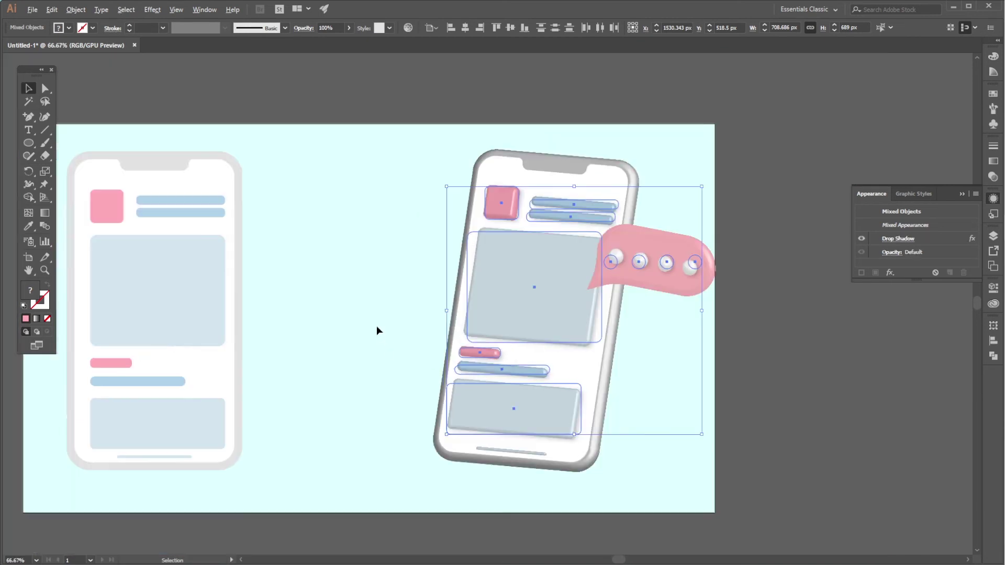
- Draw a large circle over the phone's lower half
click(600, 474)
drag(599, 473, 603, 474)
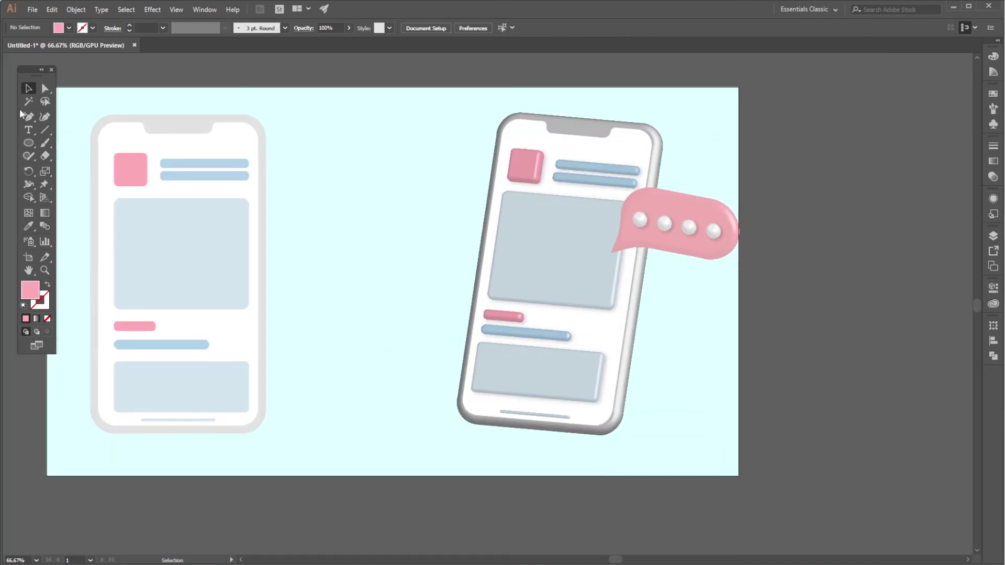
drag(456, 449, 679, 225)
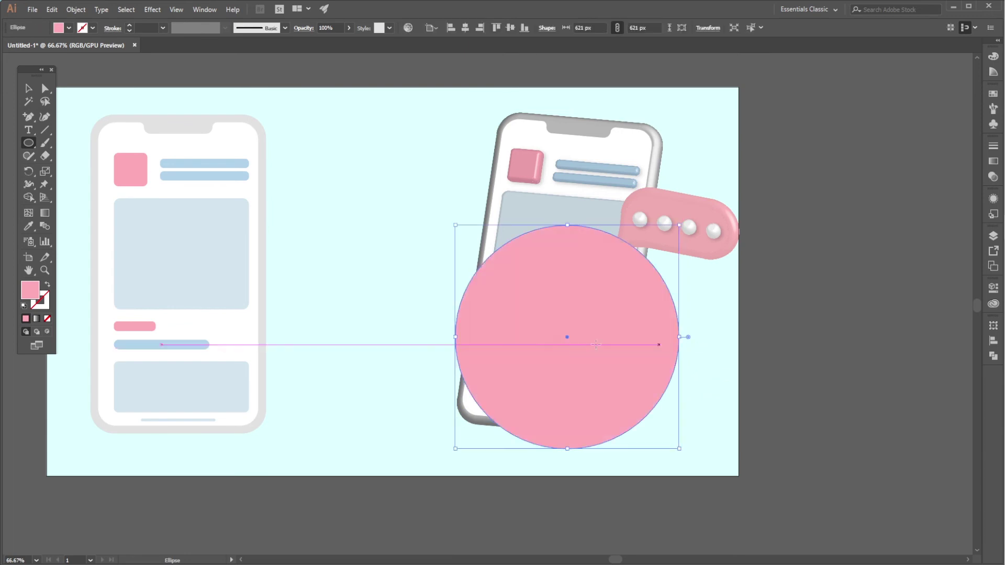
- Fill the circle with a black-to-transparent radial gradient and flatten it to 621 × 54 px under the phone
click(994, 161)
click(897, 218)
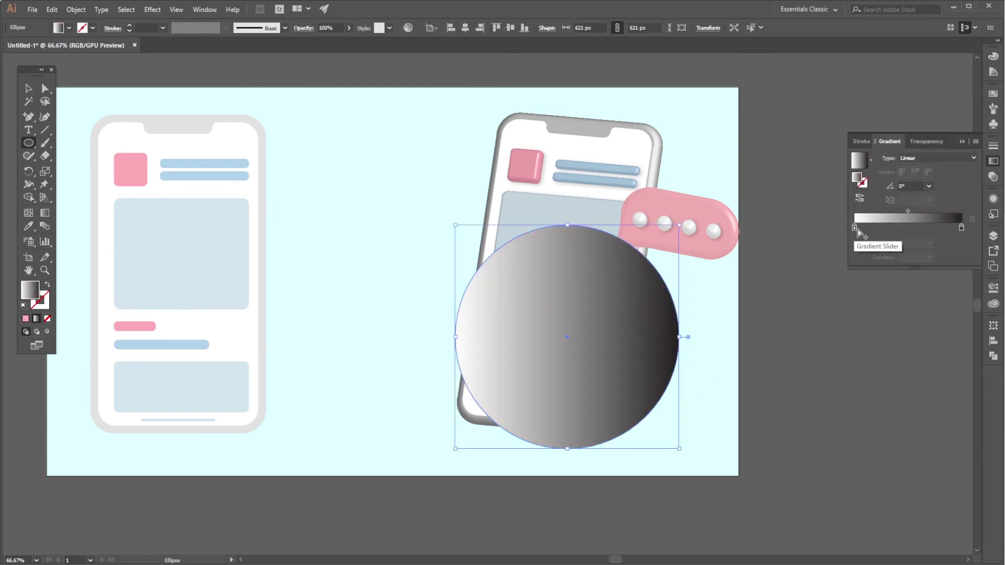
double_click(857, 228)
text(00)
key(Return)
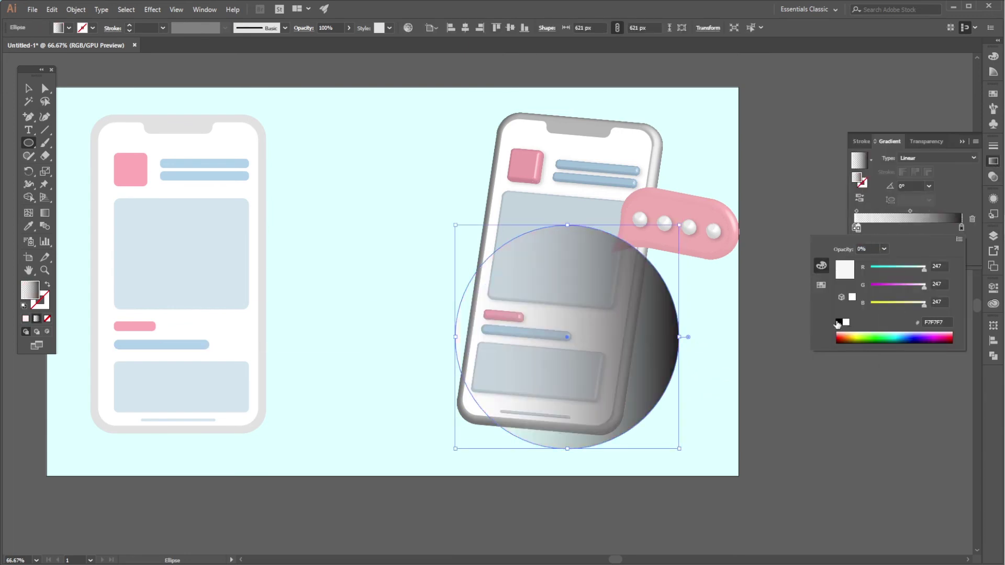
click(839, 322)
click(855, 234)
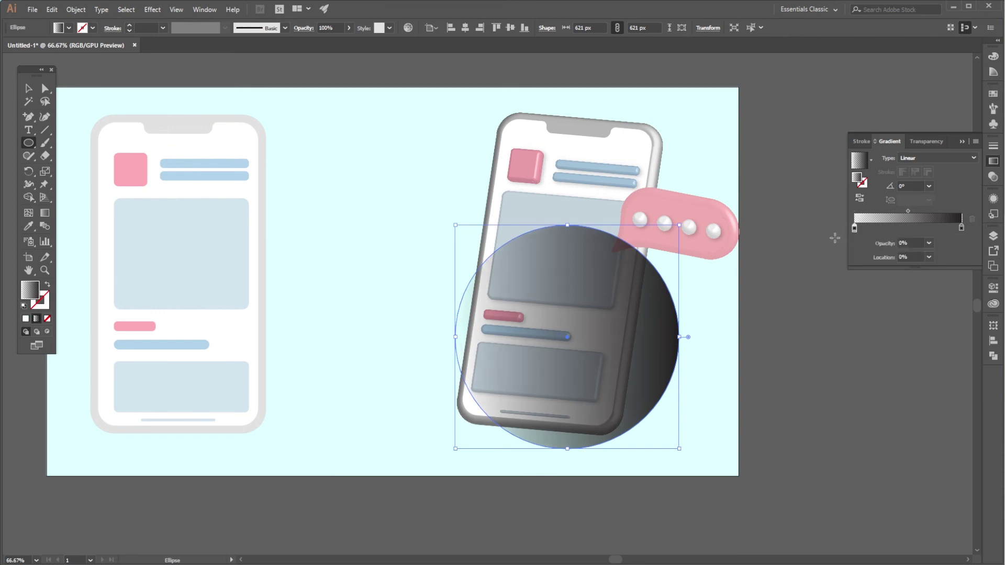
click(973, 157)
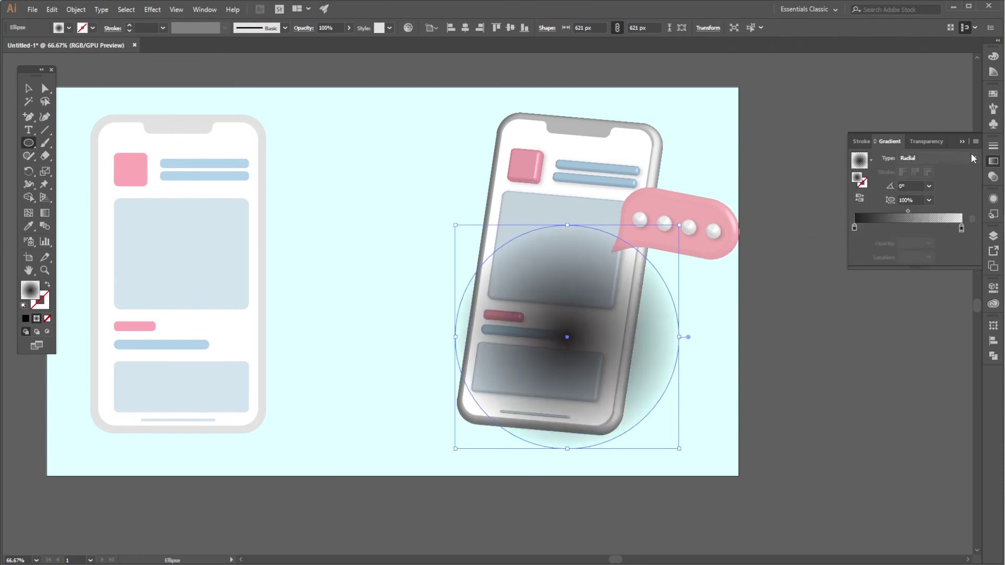
drag(961, 229, 957, 230)
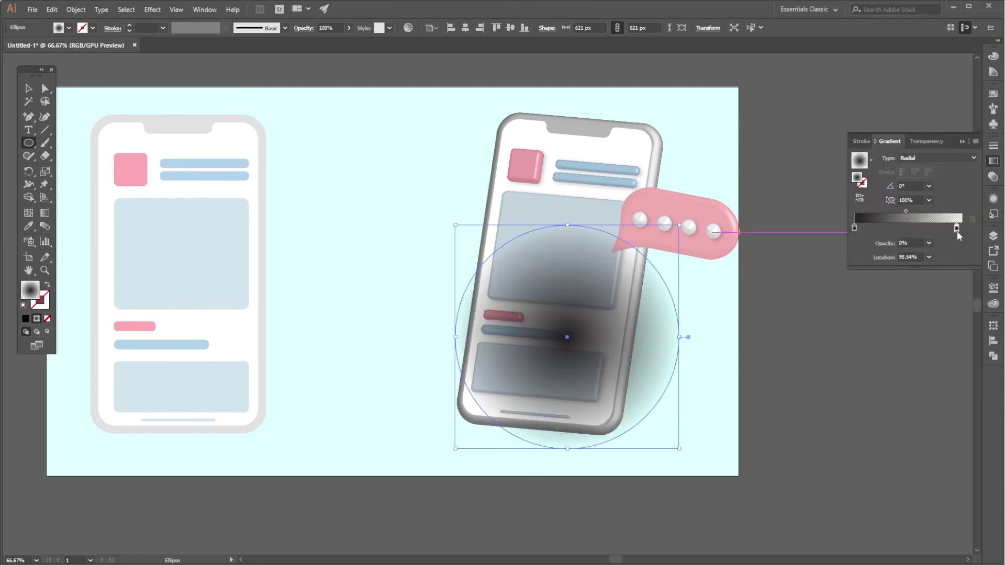
key(v)
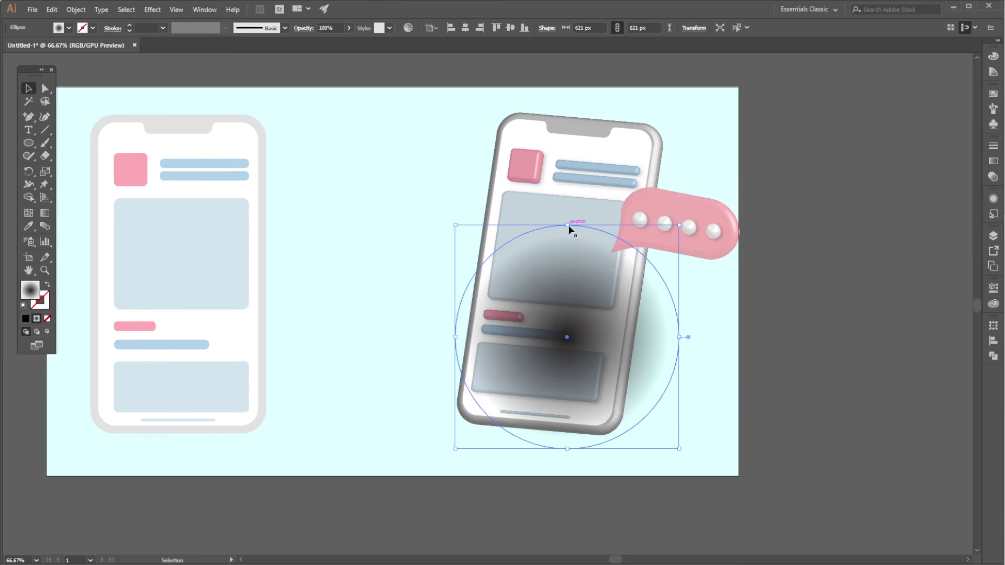
mouse_move(569, 229)
mouse_down()
mouse_move(576, 438)
mouse_move(559, 435)
mouse_move(572, 451)
mouse_up()
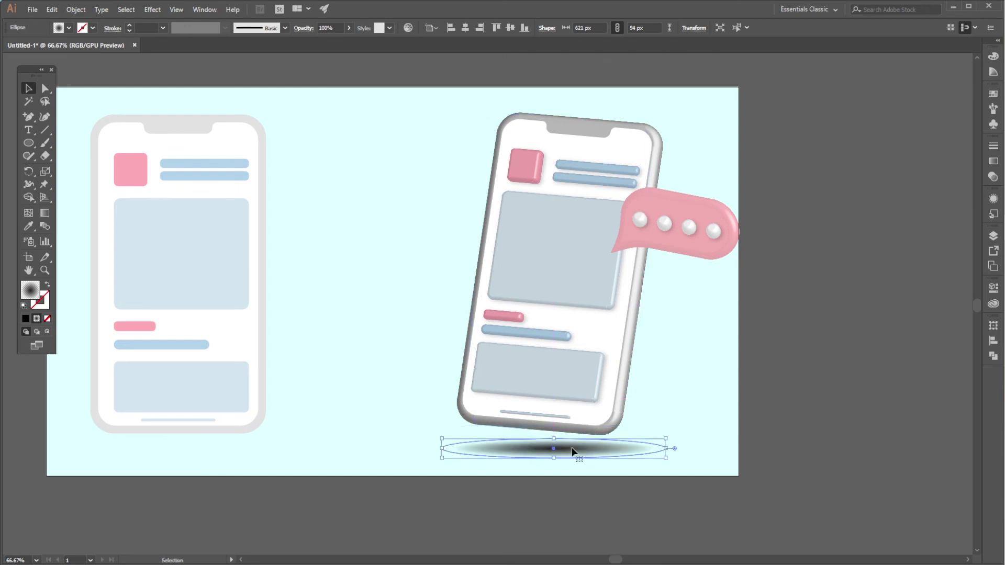
- Lower the ground shadow ellipse's opacity to 46%
click(671, 471)
scroll(796, 354, down, 1)
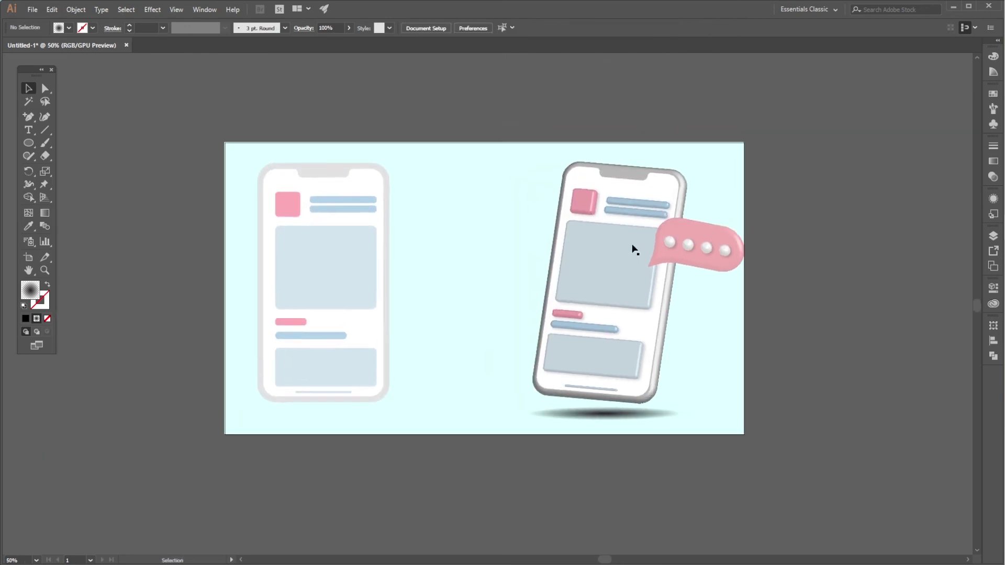
click(635, 414)
click(349, 28)
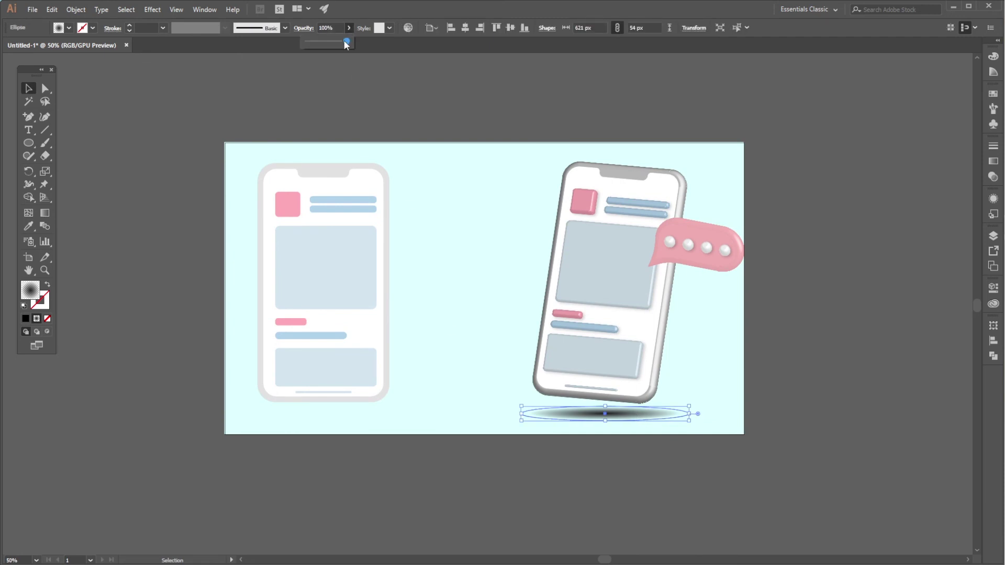
drag(347, 42, 331, 42)
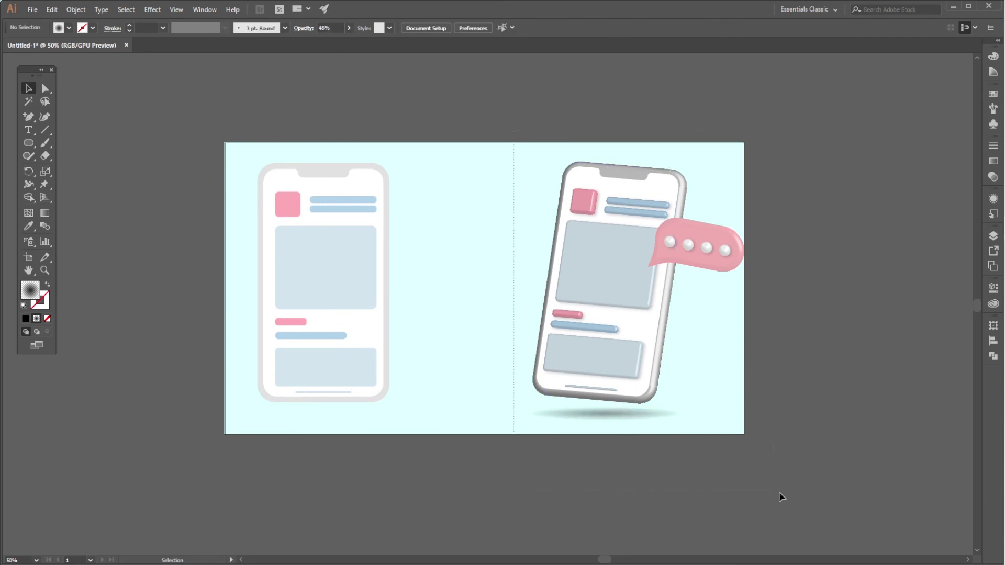
- Deselect the phone and shadow, and choose the Rectangle tool
drag(780, 496, 601, 381)
click(852, 343)
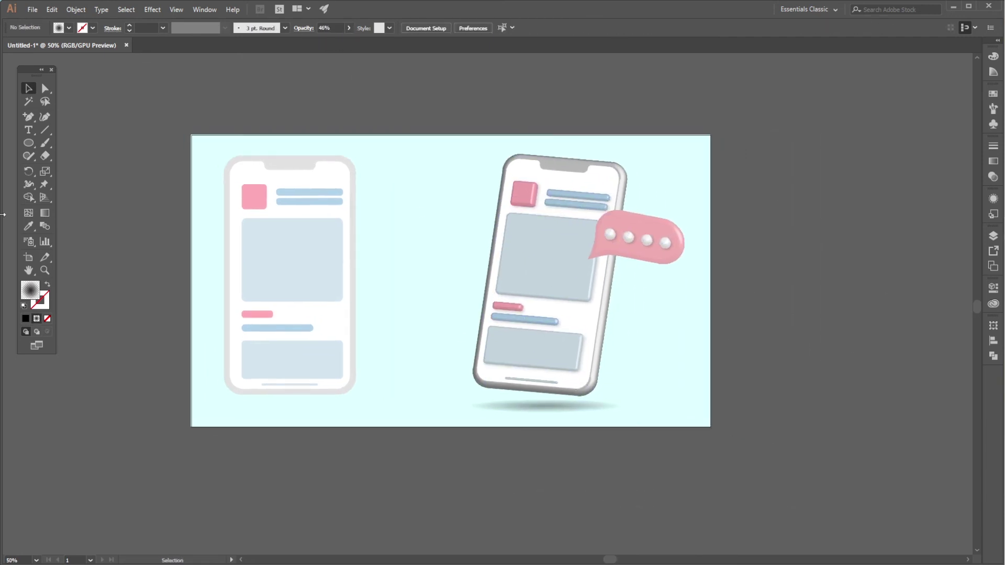
click(28, 117)
click(60, 112)
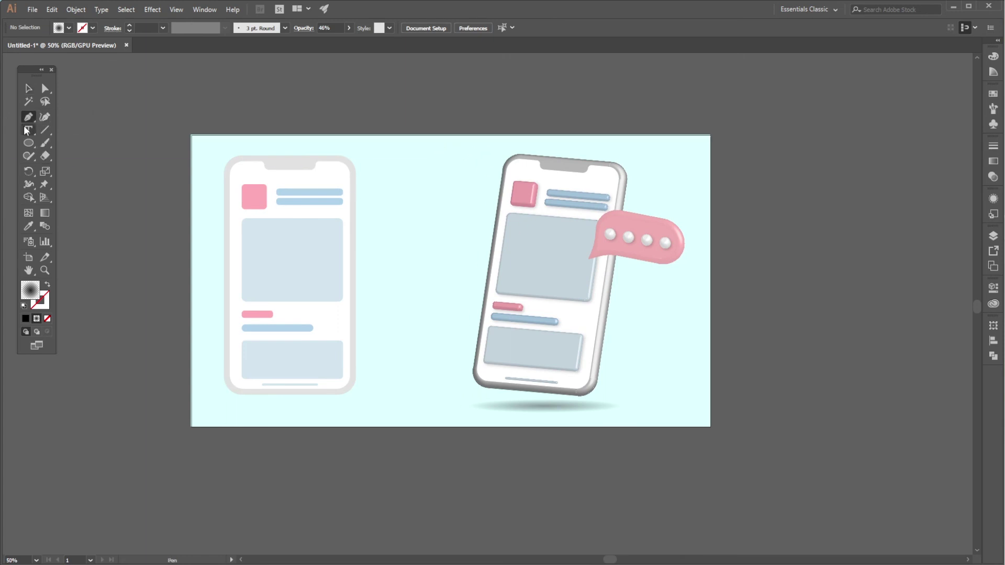
click(29, 142)
- Draw a 1080 × 1080 px light blue-grey square over the right half, behind the phone
click(79, 140)
drag(411, 135, 702, 427)
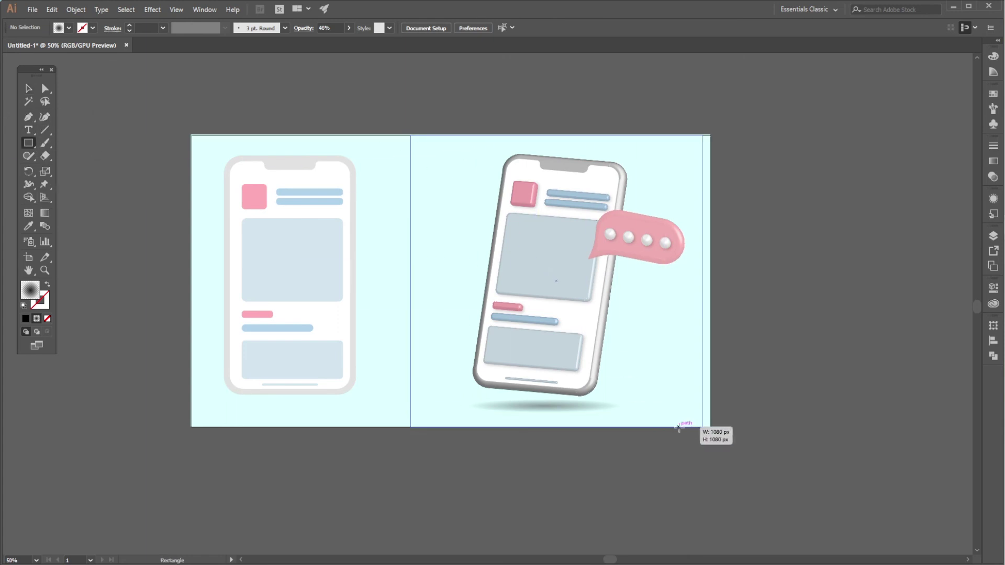
key(v)
drag(652, 199, 660, 199)
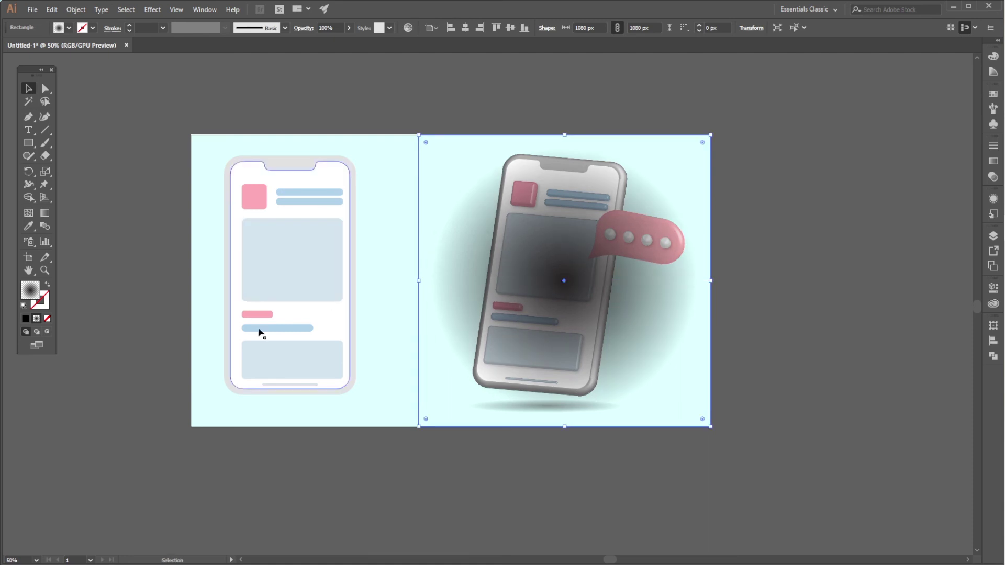
click(992, 94)
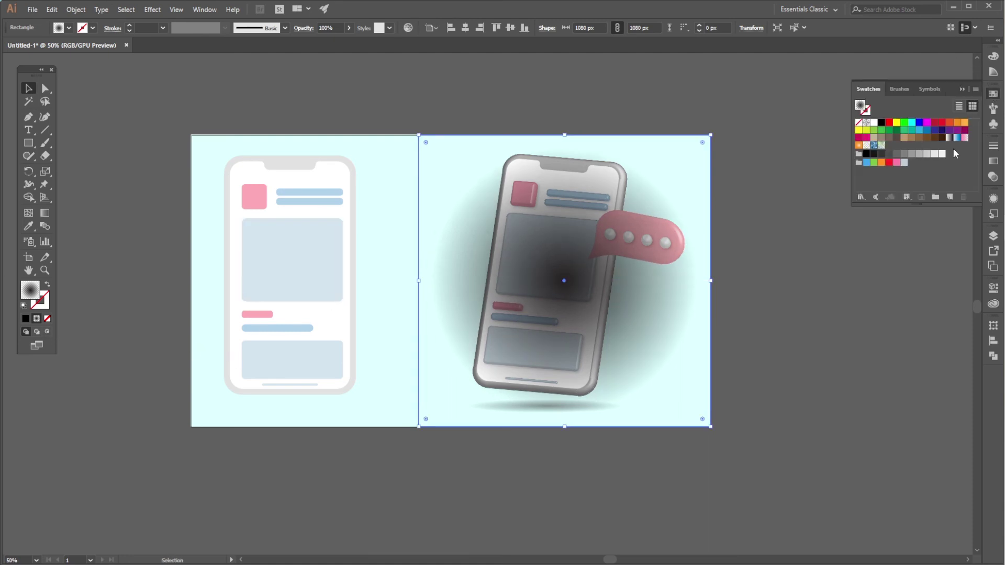
click(904, 161)
key(ctrl+[)
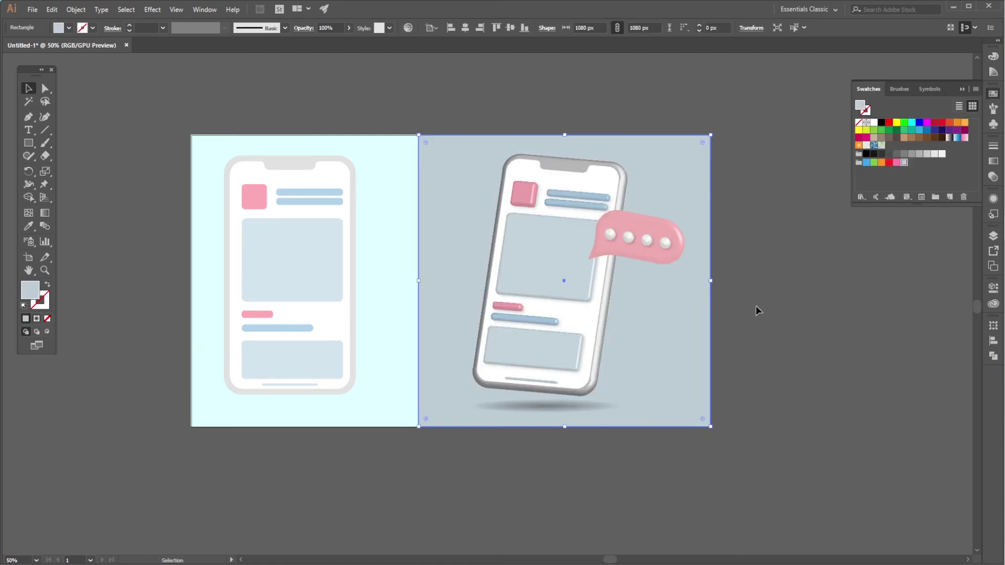
- Move the phone artwork up and to the right on the new background
click(755, 306)
click(960, 88)
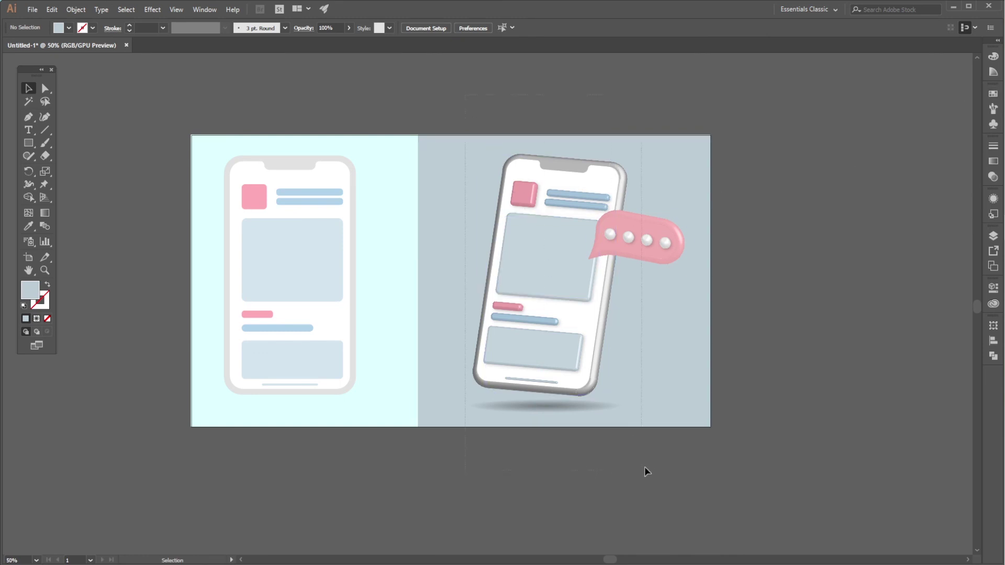
drag(645, 469, 655, 364)
drag(532, 351, 567, 350)
click(725, 346)
click(687, 374)
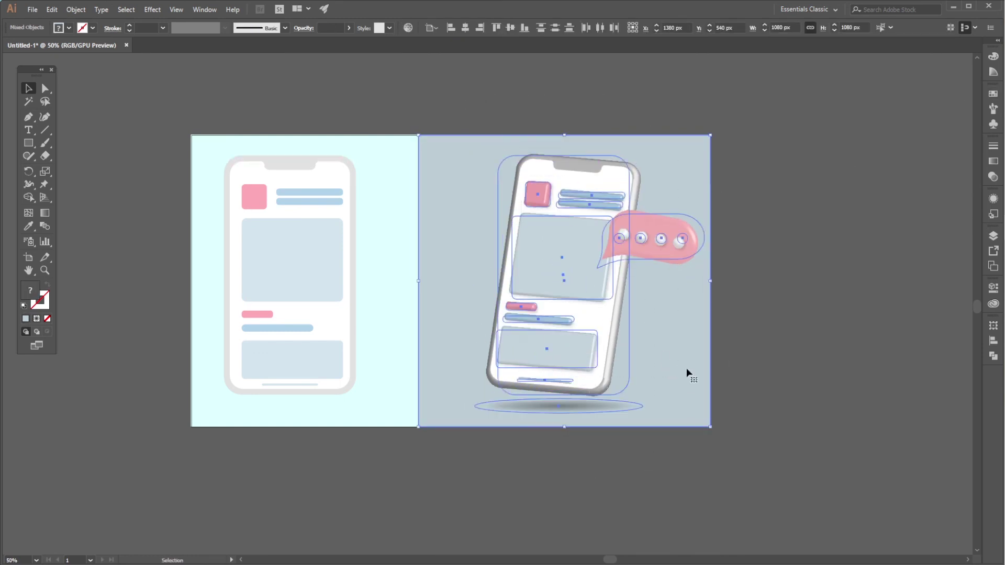
- Recolour the right background square teal
click(834, 332)
click(697, 333)
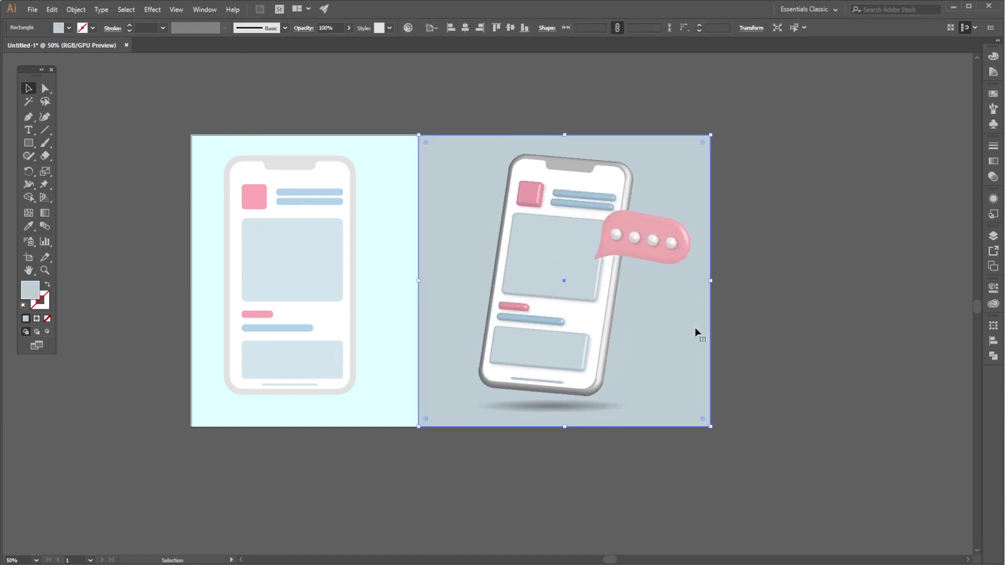
double_click(26, 291)
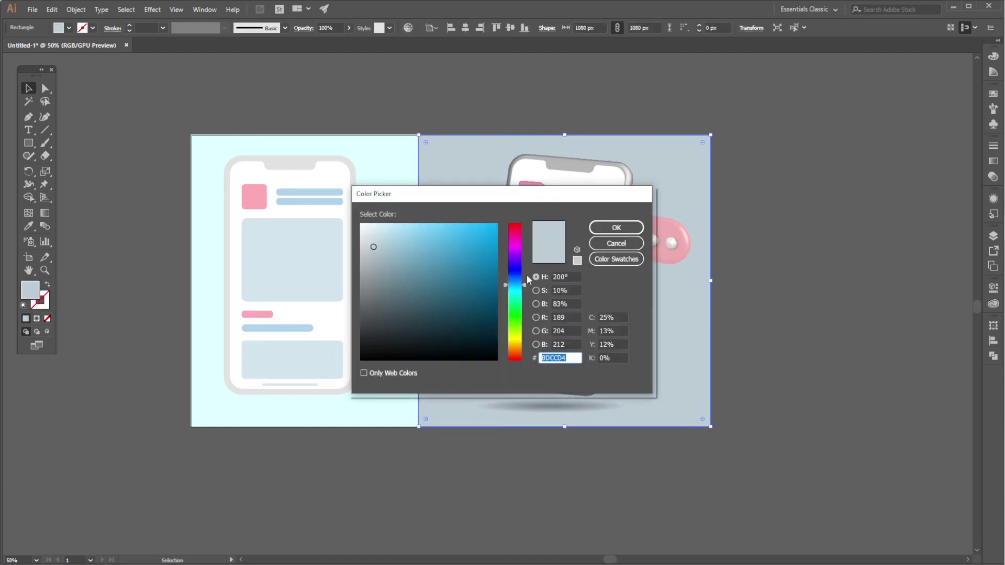
click(616, 227)
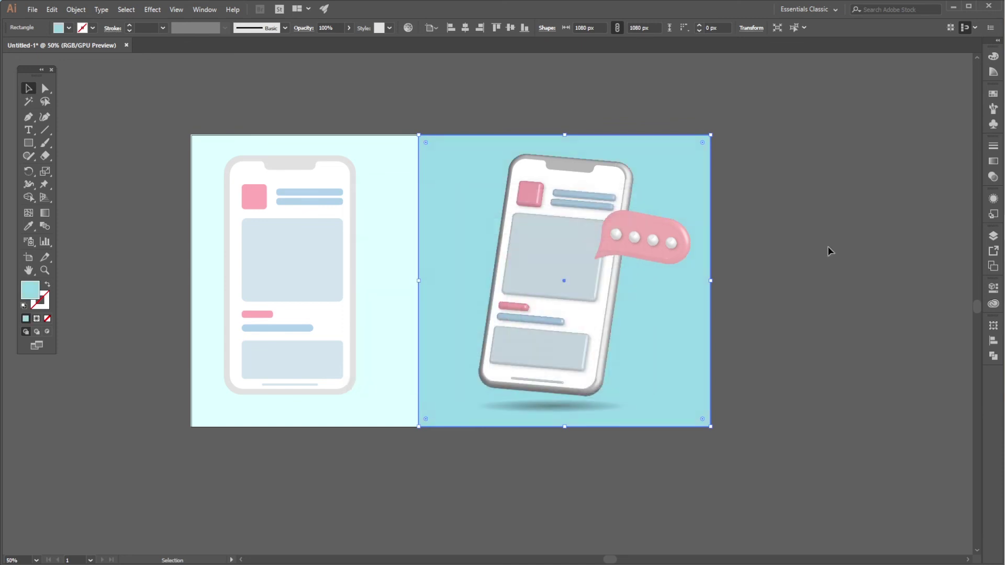
- Shift the pale left phone slightly to the right
click(830, 251)
drag(291, 332, 303, 337)
click(471, 460)
drag(472, 461, 454, 449)
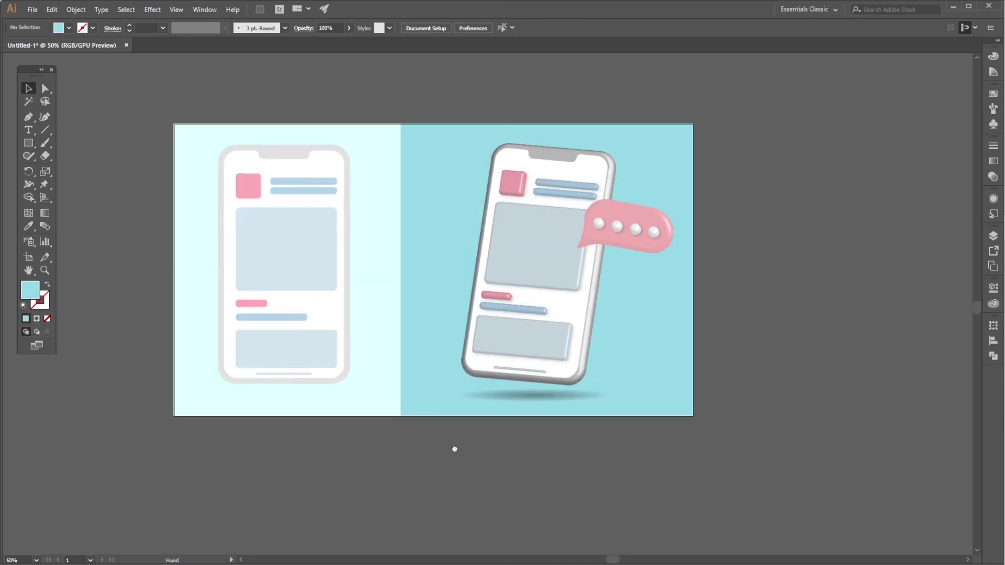
- Pen-draw a closed curved shape from the top edge across the phone to the top-right corner
click(33, 118)
click(423, 124)
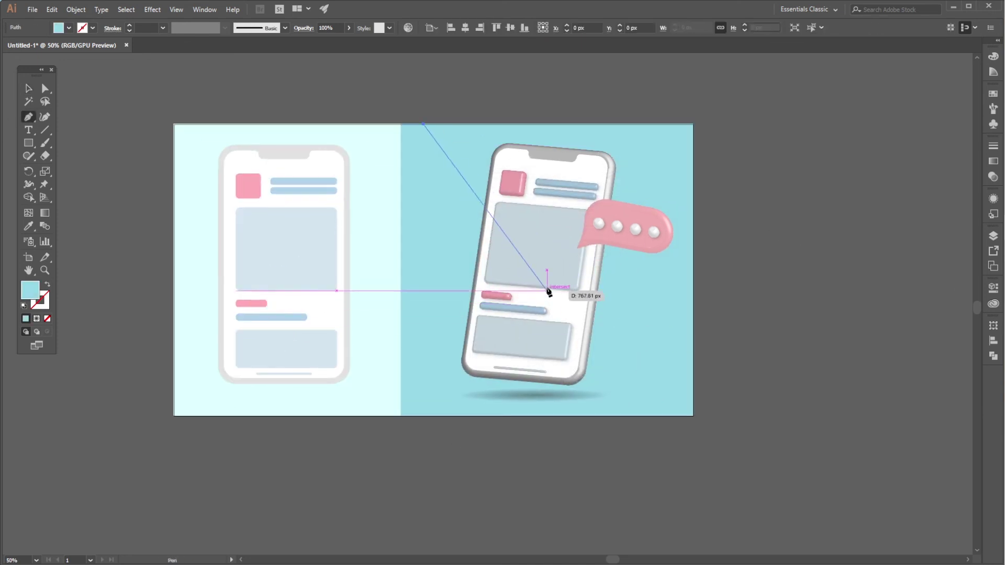
drag(543, 273, 658, 356)
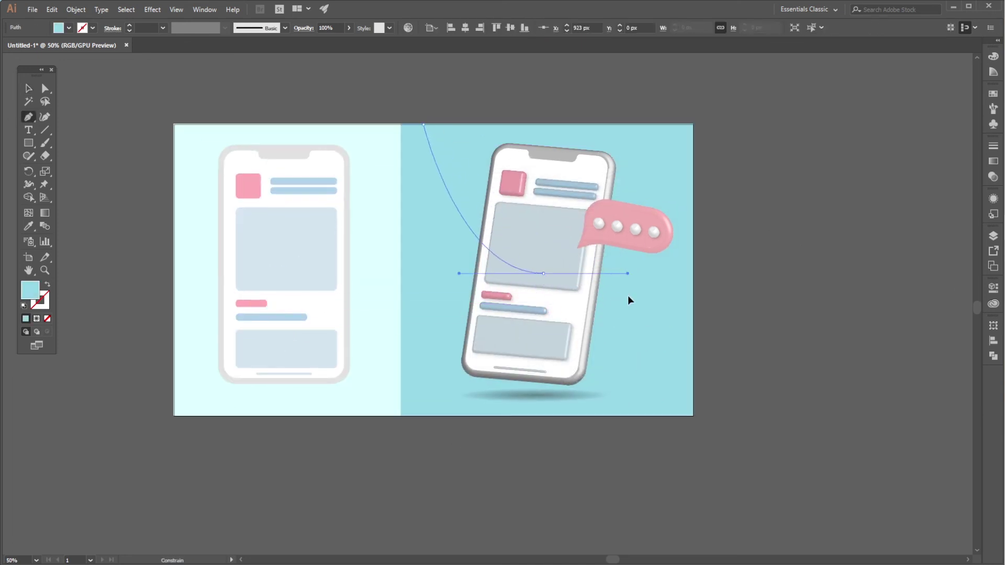
click(693, 342)
click(693, 124)
click(424, 124)
- Reshape the curve's middle point and handles for a smooth arc with a straight top
key(a)
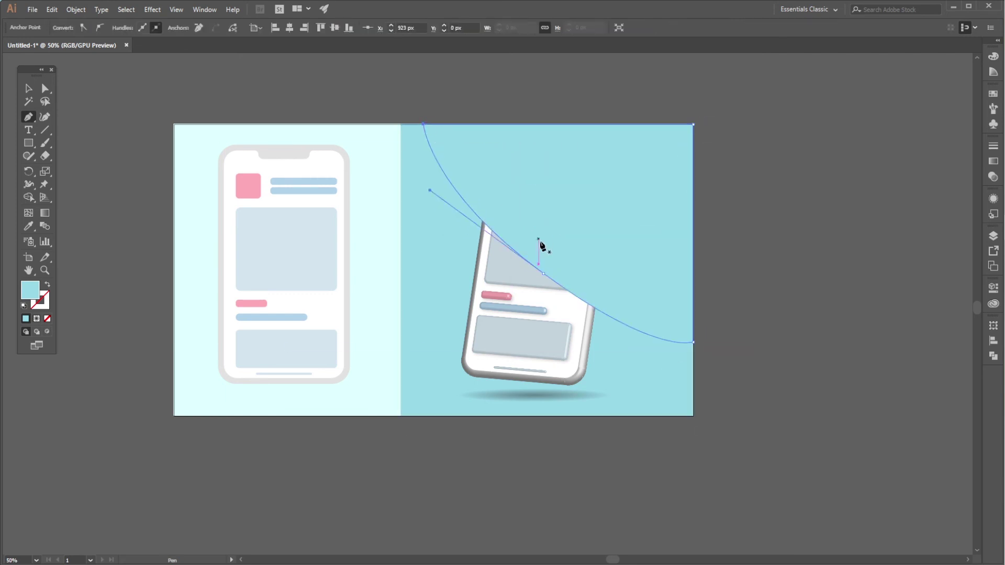
drag(543, 274, 511, 304)
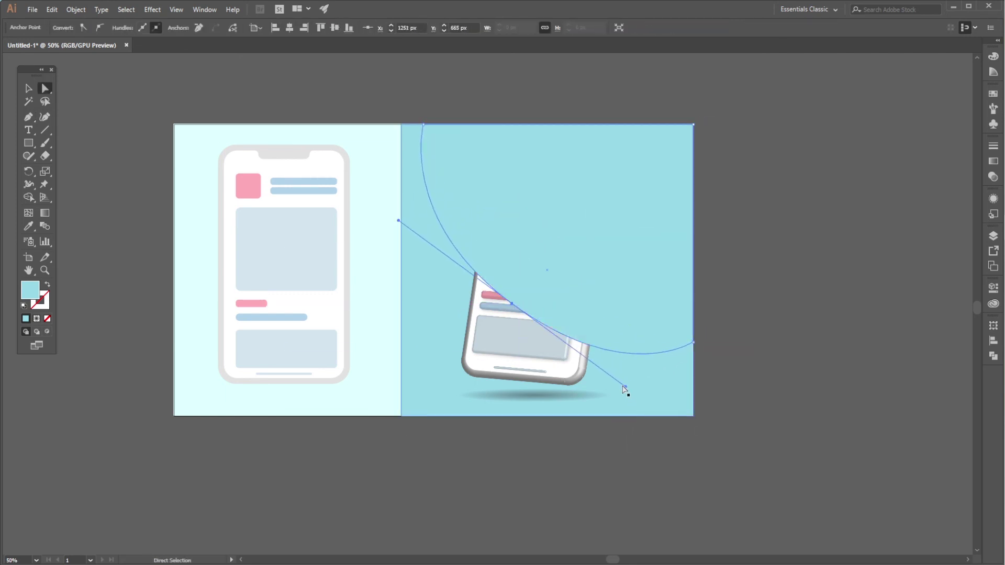
drag(625, 387, 580, 372)
drag(511, 304, 501, 299)
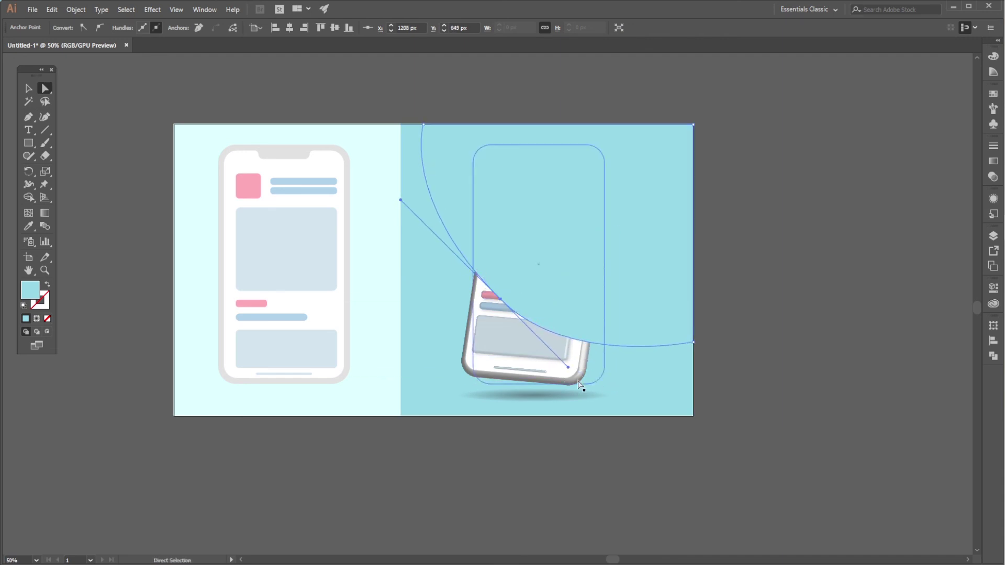
drag(569, 367, 577, 357)
drag(394, 217, 406, 228)
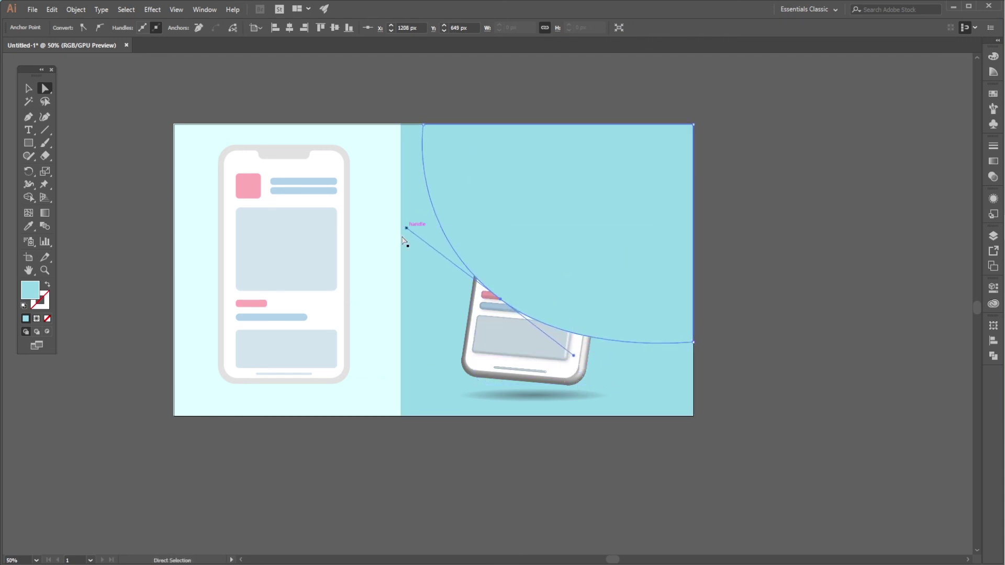
- Fill the curved shape white and send it behind the phone
double_click(30, 290)
click(360, 225)
click(601, 226)
click(28, 88)
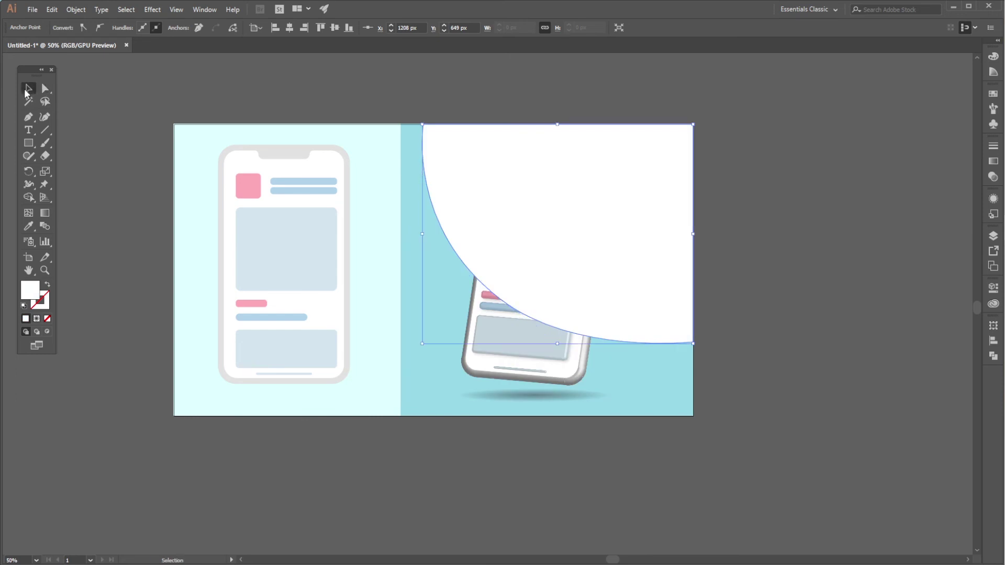
key(ctrl+[)
click(720, 107)
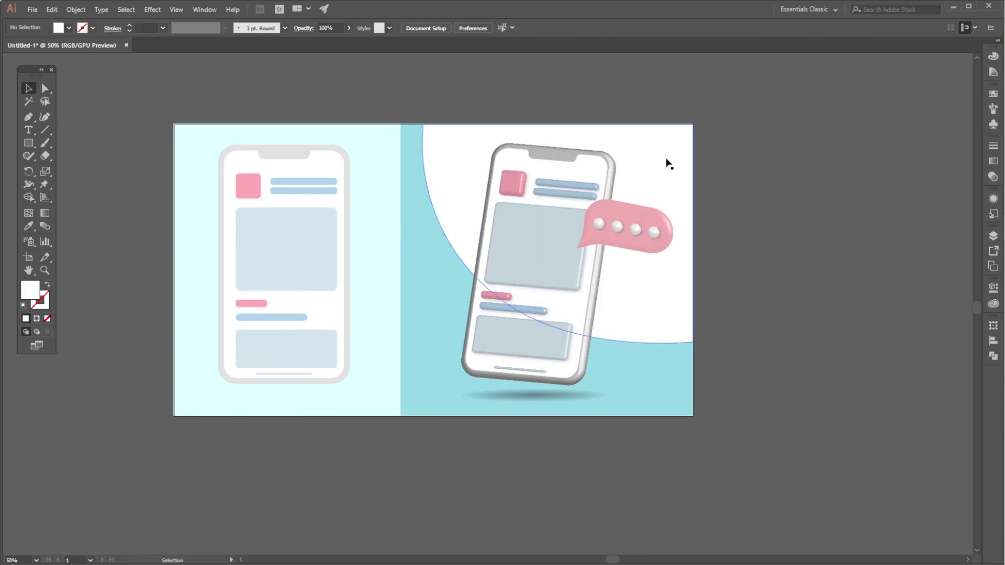
click(667, 162)
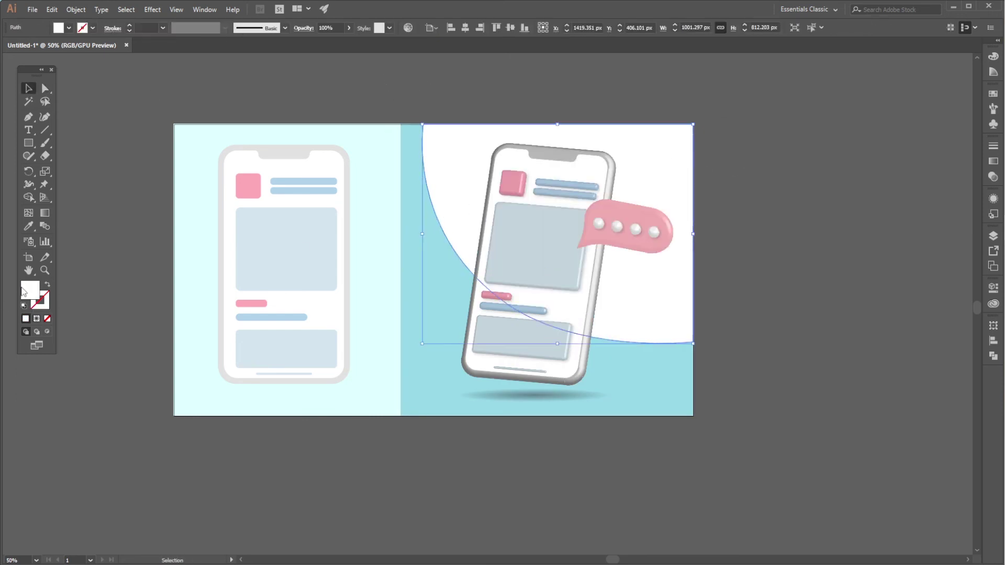
- Recolour the curved shape light pink
double_click(24, 291)
click(516, 236)
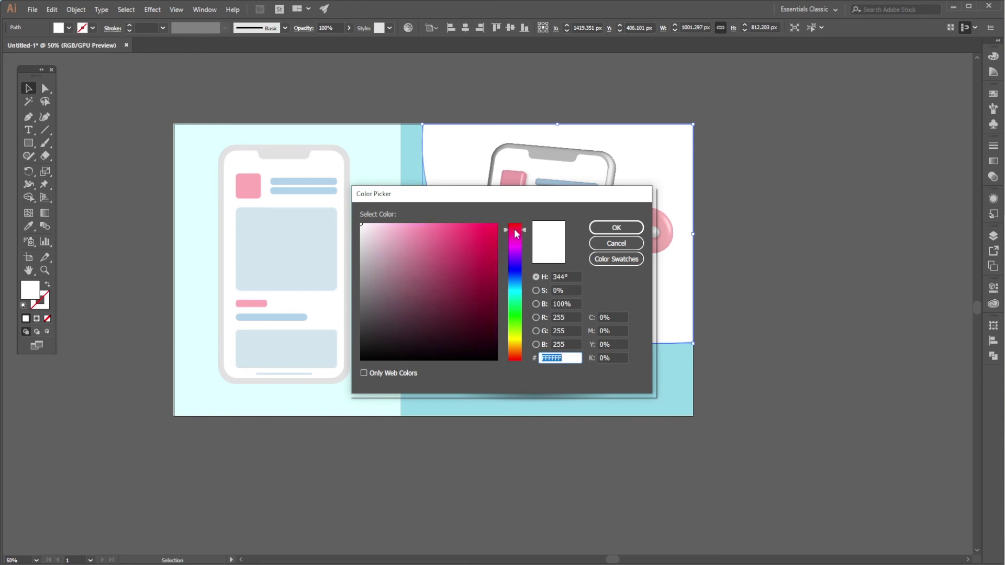
click(390, 230)
click(617, 227)
click(831, 188)
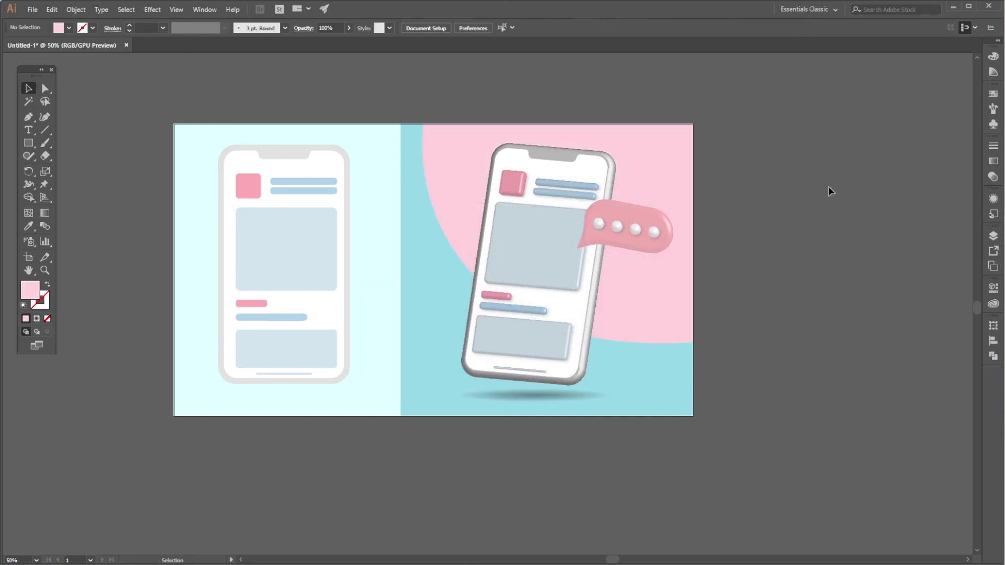
- Set the shadow ellipse under the phone to Multiply blending at 26% opacity
click(523, 400)
click(304, 27)
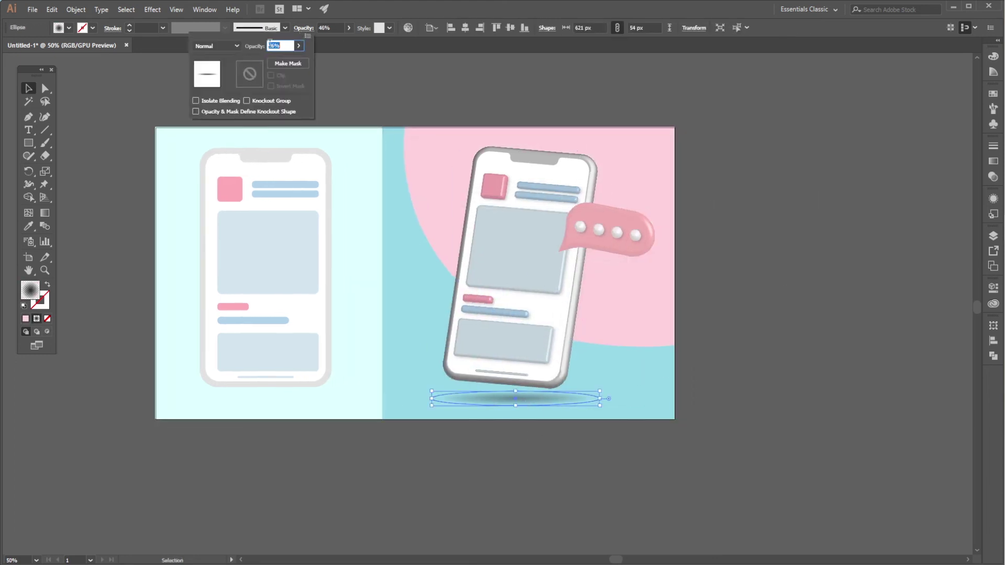
click(216, 45)
click(215, 84)
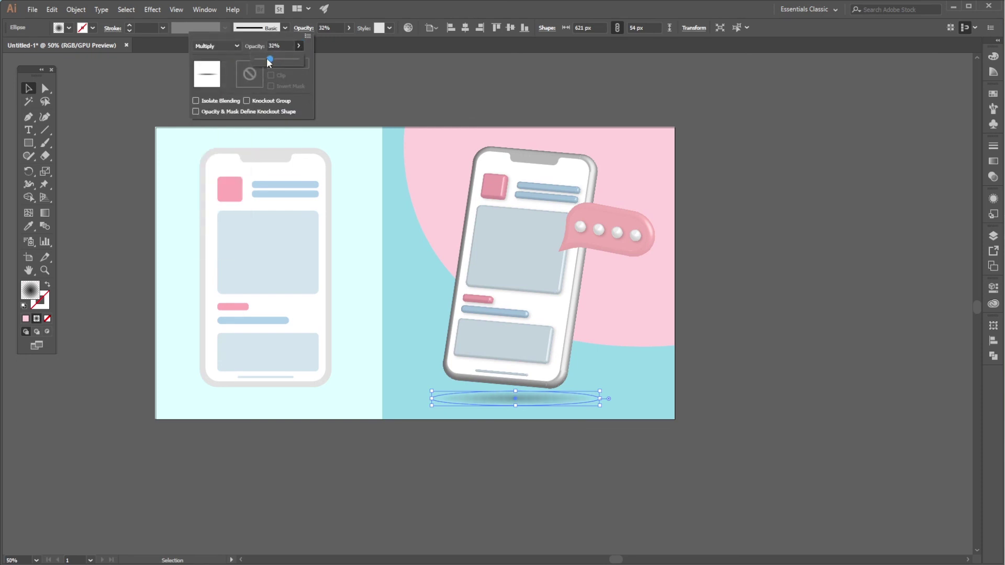
click(783, 359)
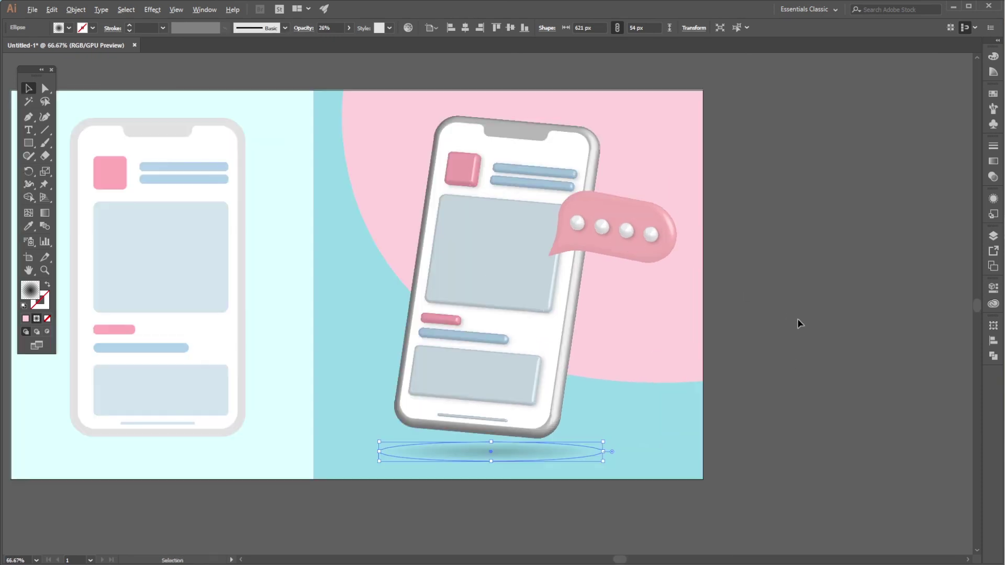
key(ctrl+plus)
drag(888, 356, 896, 357)
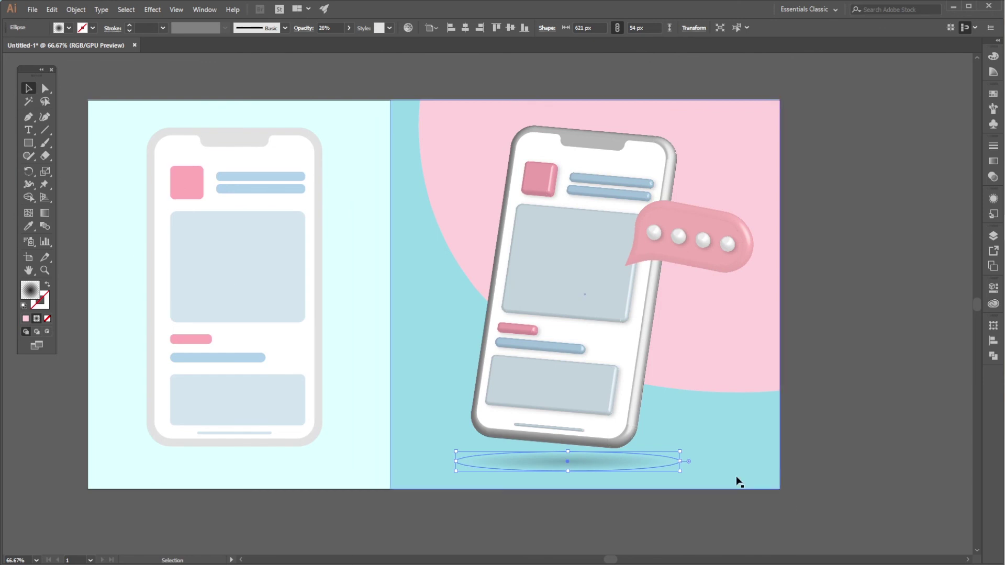